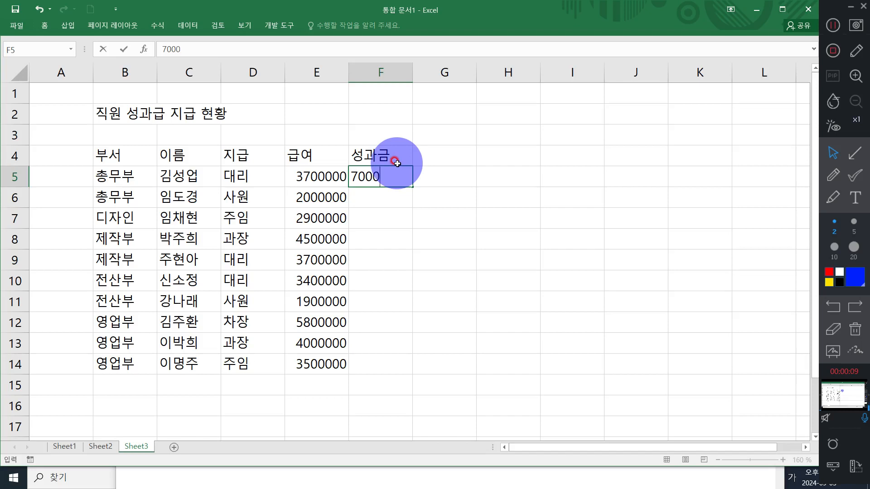
# Enter the 성과금 amounts 7000000, 4500000 and 5000000 in cells F5 to F7
pyautogui.write('00')
pyautogui.press('Return')
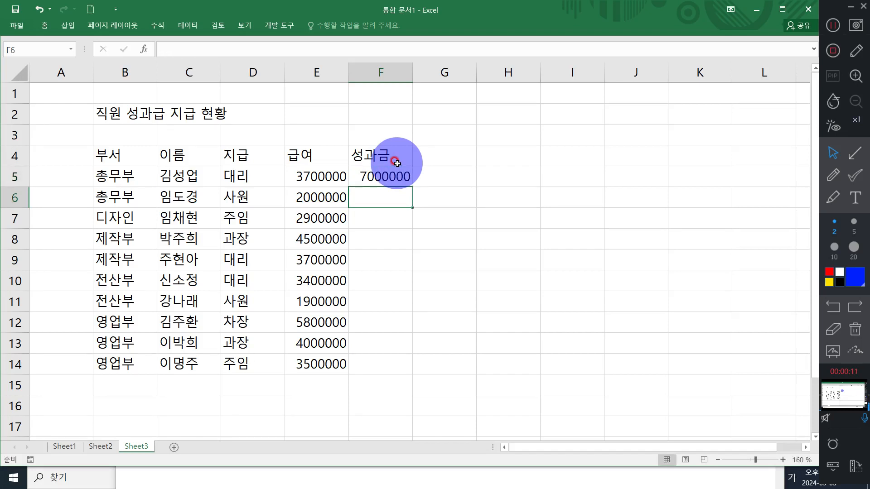
pyautogui.write('45000')
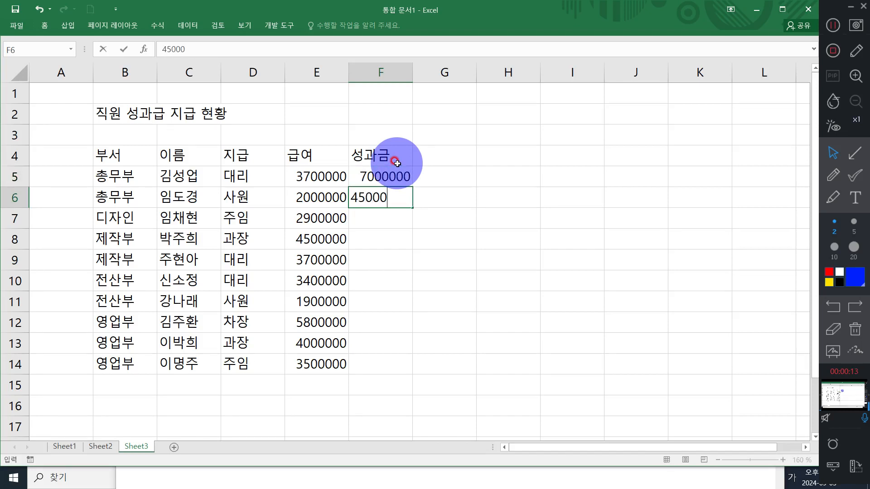
pyautogui.write('00')
pyautogui.press('Return')
pyautogui.write('5')
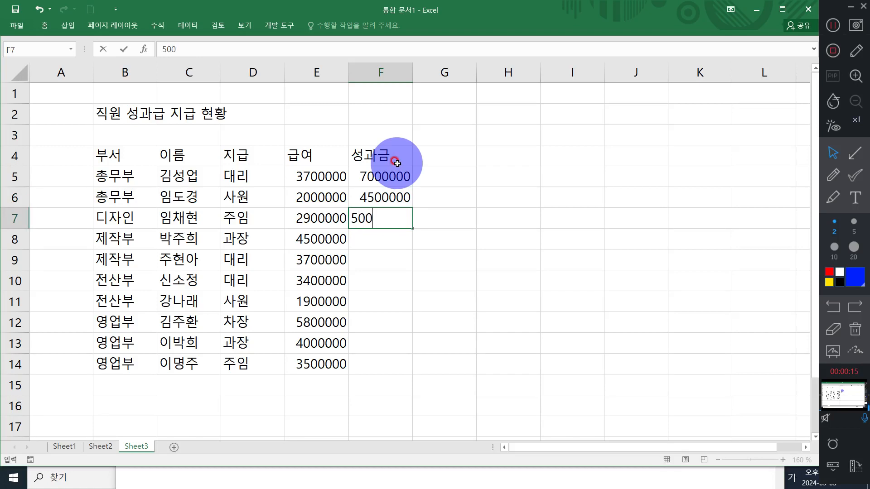
pyautogui.press('Return')
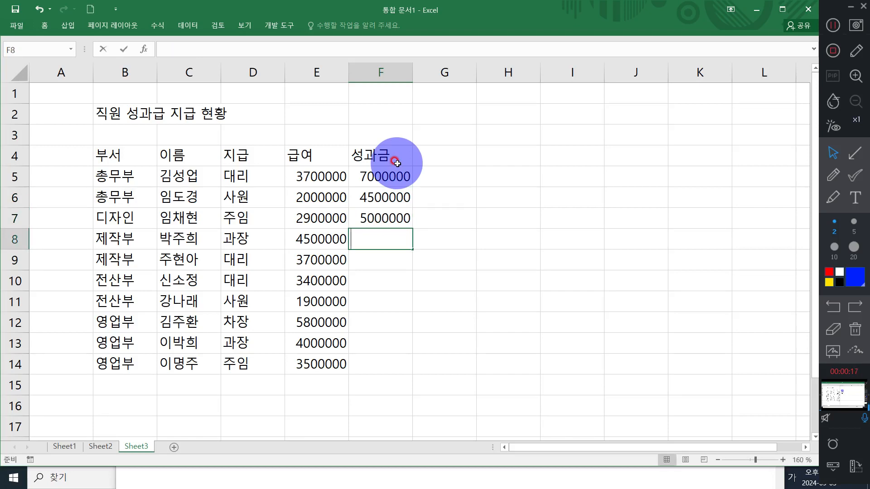
# Enter the 성과금 amounts 3700000 in F8 and 20000000 in F9
pyautogui.write('3700')
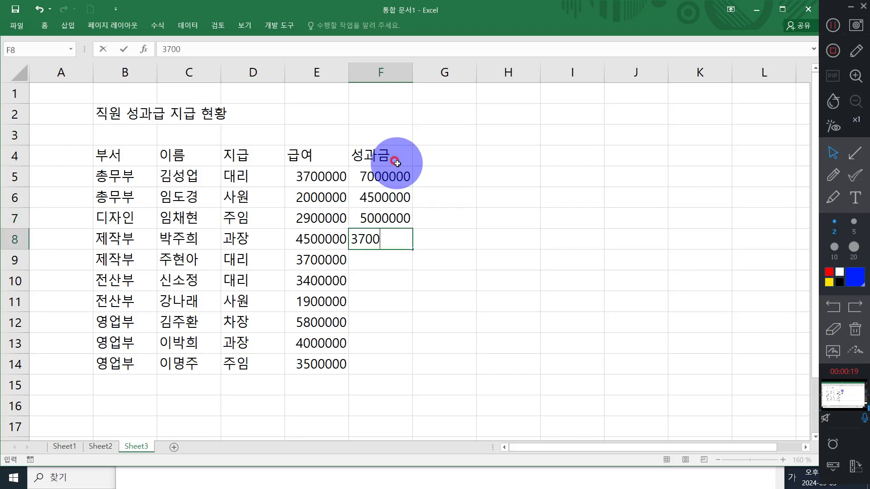
pyautogui.write('0000')
pyautogui.press('Return')
pyautogui.write('200')
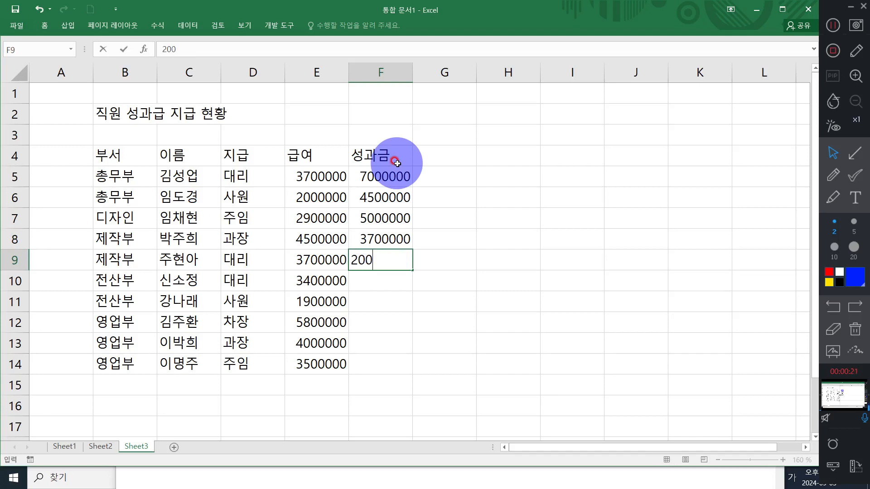
pyautogui.write('00000')
pyautogui.press('Return')
# Enter the 성과금 amounts 1400000 in F10 and 1000000 in F11
pyautogui.write('14')
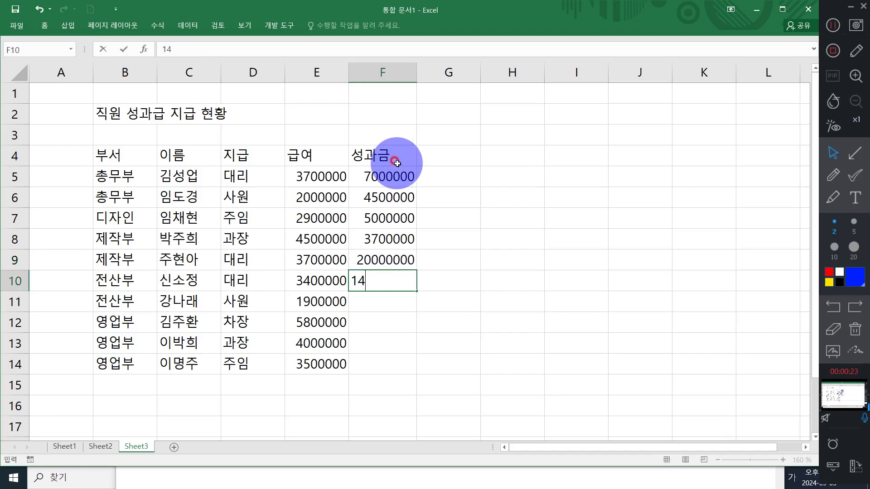
pyautogui.write('00000')
pyautogui.press('Return')
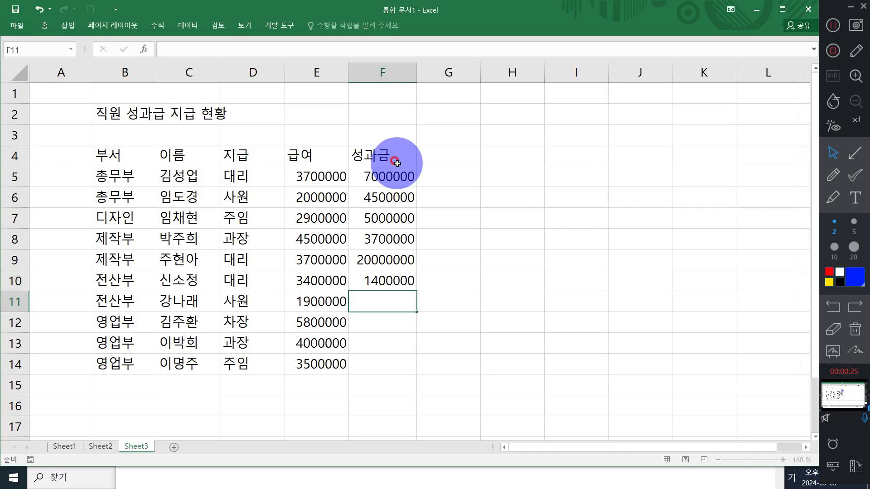
pyautogui.write('1000000')
pyautogui.press('Return')
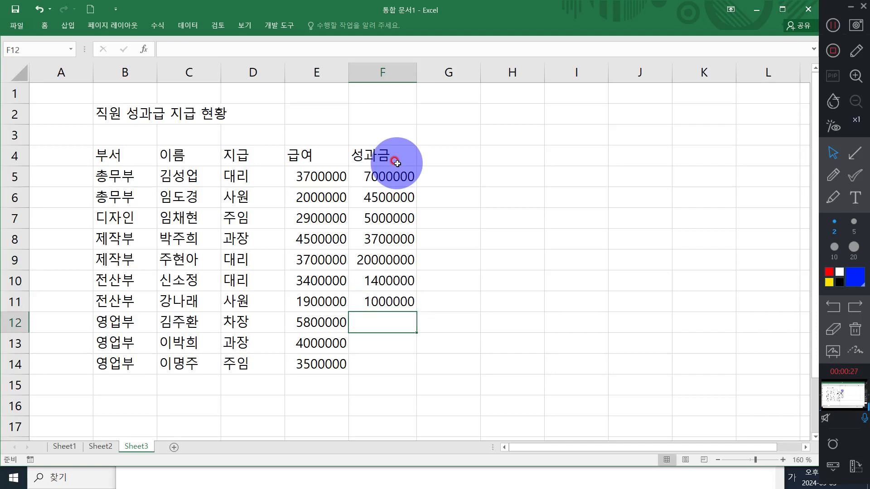
# Complete the 성과금 column with 5300000, 3700000 and 2500000 in cells F12 to F14
pyautogui.write('530')
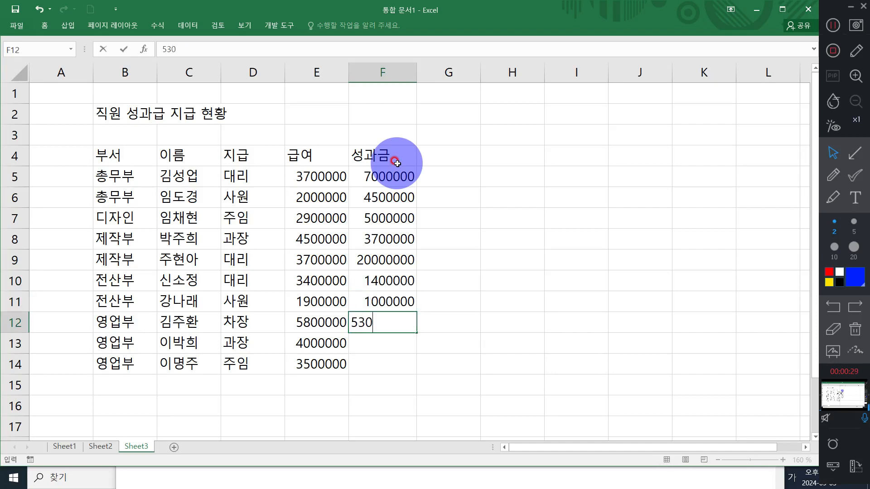
pyautogui.write('0000')
pyautogui.press('Return')
pyautogui.write('37000')
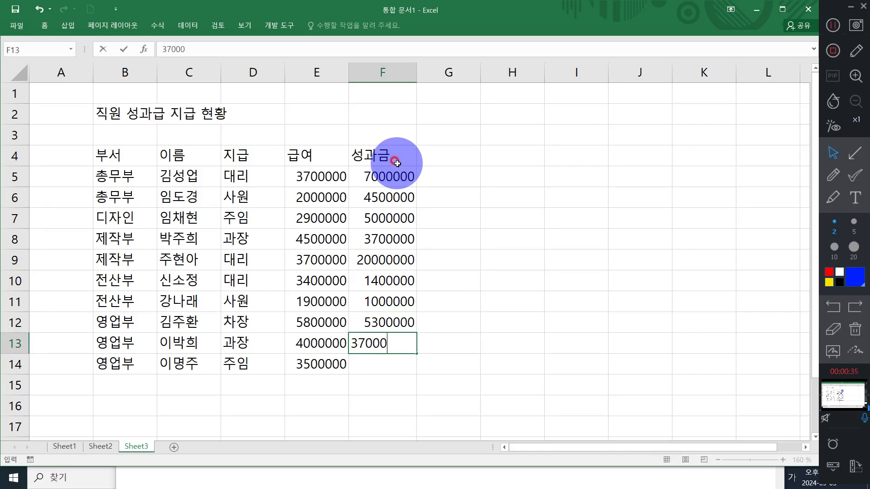
pyautogui.press('Return')
pyautogui.write('2')
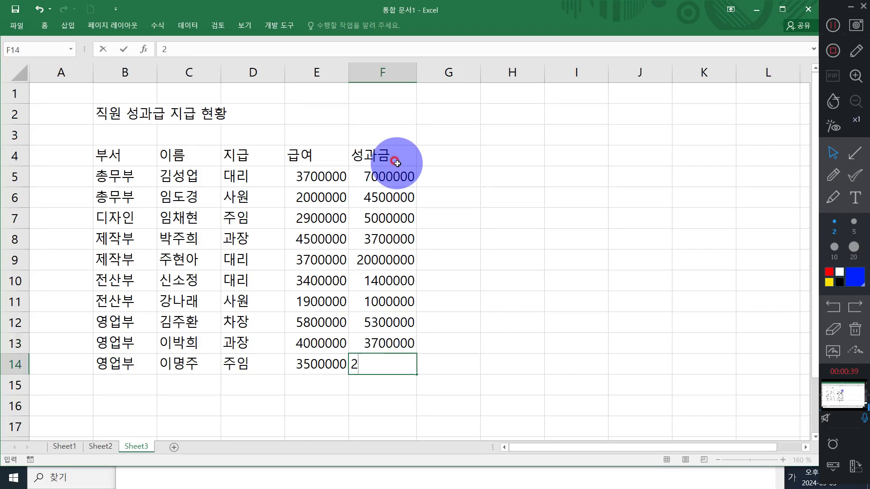
pyautogui.write('5400000')
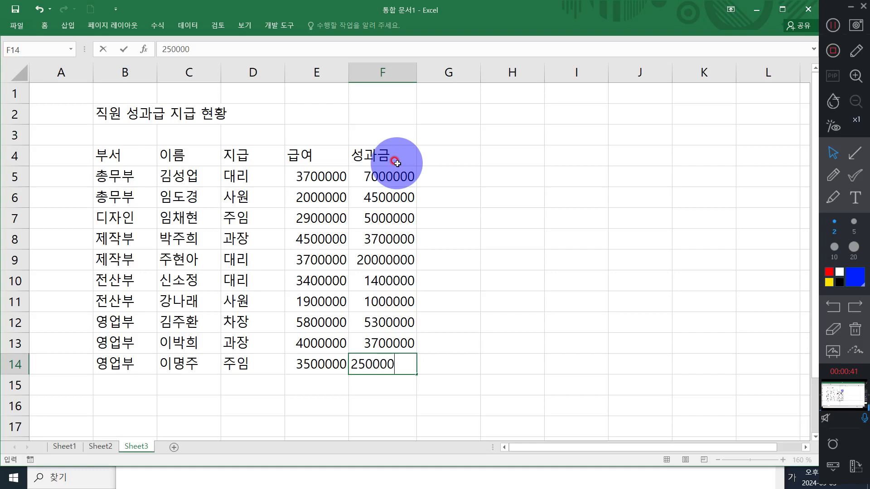
pyautogui.press('Up')
# Correct the 성과금 amount in F9 to 2000000
pyautogui.press('Up')
pyautogui.press('Up')
pyautogui.press('Up')
pyautogui.press('Up')
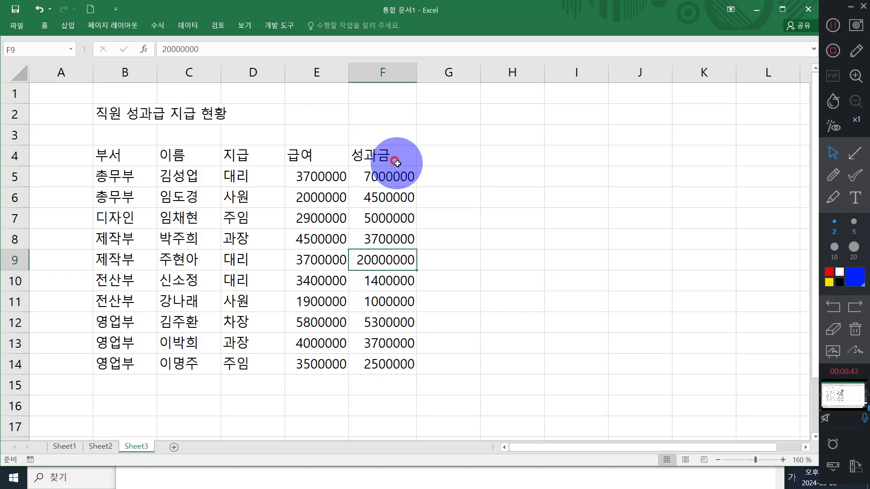
pyautogui.write('2000000')
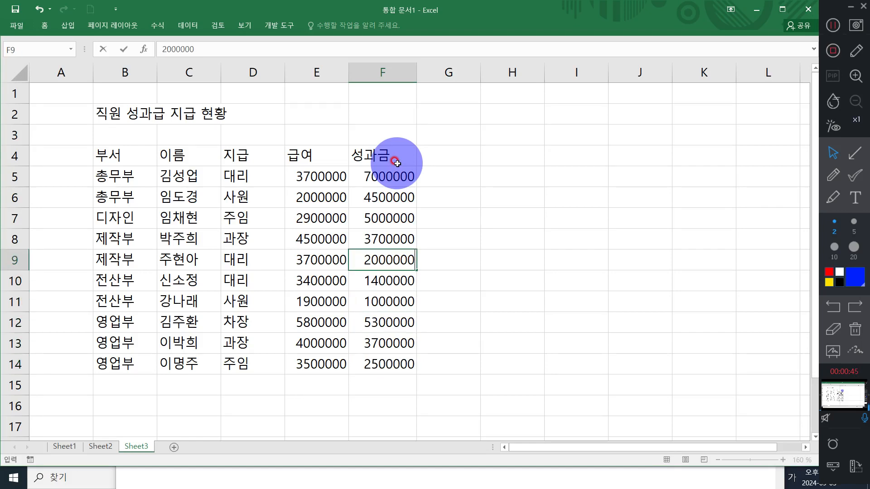
pyautogui.press('Return')
# Enter the labels 평균성과금, 최대성과금 and 최소 성과금 in cells H4 to H6
pyautogui.press('Up')
pyautogui.press('Right')
pyautogui.press('Right')
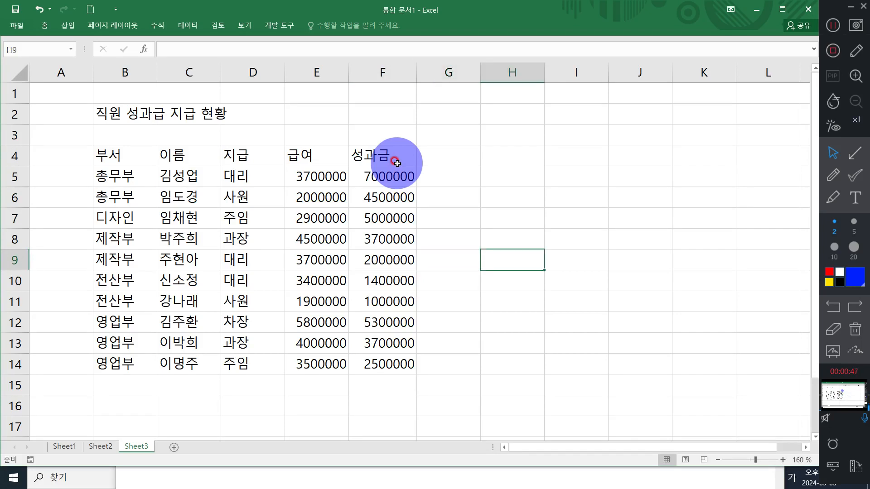
pyautogui.press('Up')
pyautogui.press('Up')
pyautogui.press('Right')
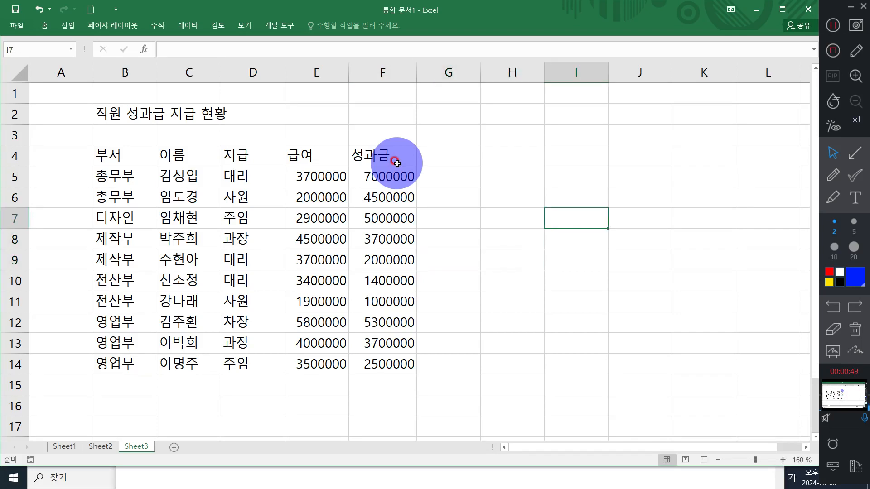
pyautogui.press('Up')
pyautogui.press('Up')
pyautogui.press('Up')
pyautogui.press('Up')
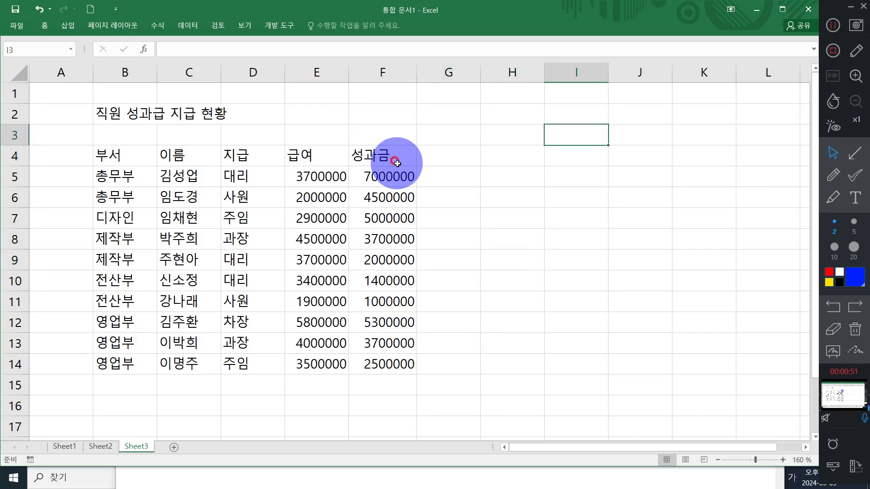
pyautogui.press('Left')
pyautogui.press('Down')
pyautogui.write('평균서')
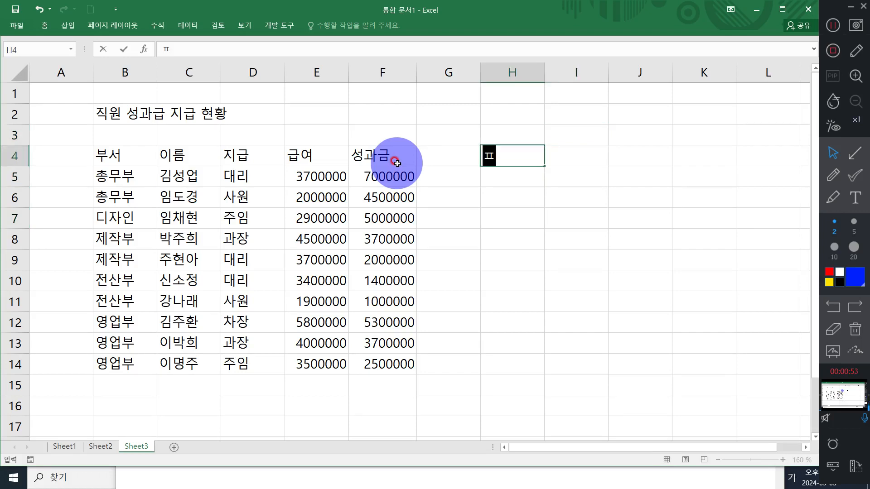
pyautogui.write('ㅇ과금')
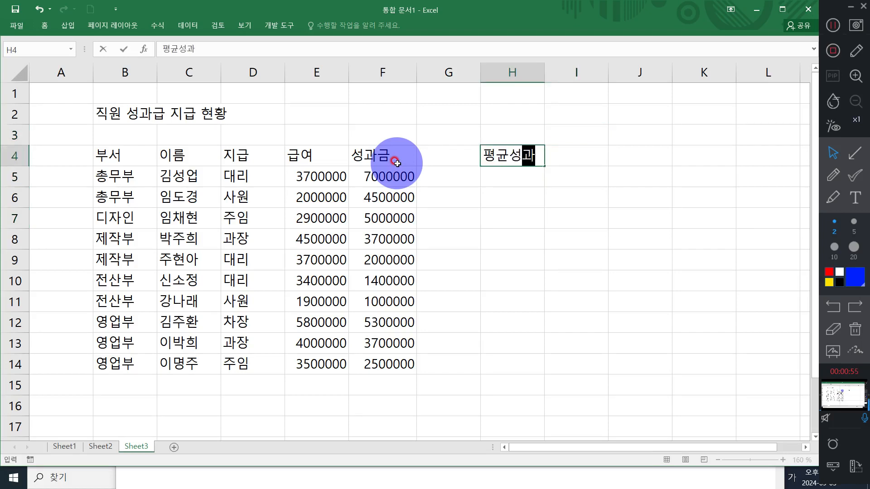
pyautogui.press('Return')
pyautogui.write('최댓ㅓㅇ과금')
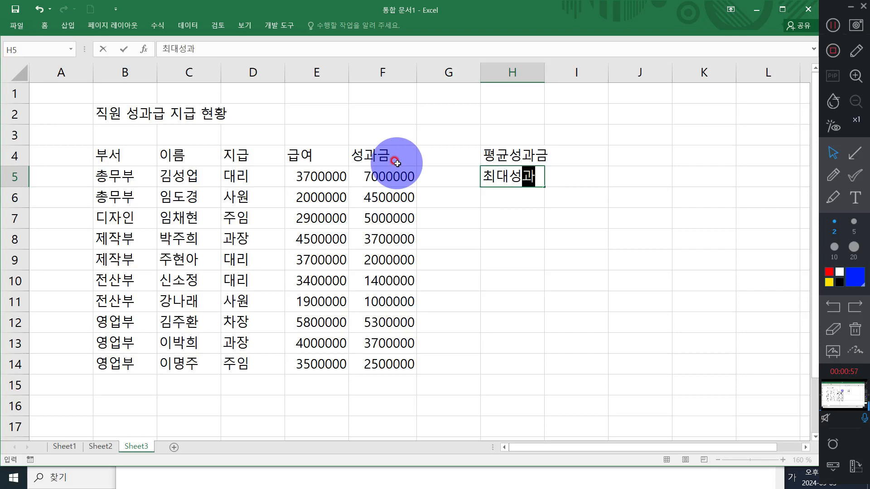
pyautogui.press('Return')
pyautogui.write('최소')
pyautogui.write(' 성과금')
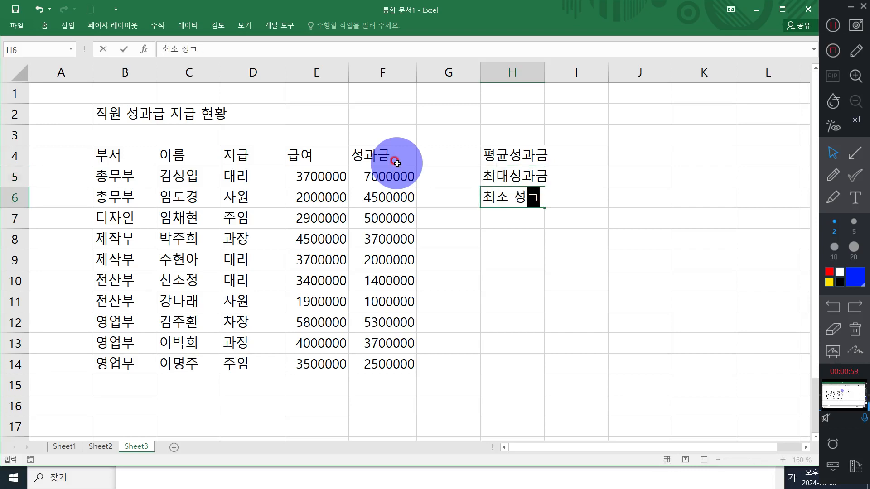
pyautogui.press('Up')
# Rewrite the labels in H4 and H5 with a space as 평균 성과금 and 최대 성과금
pyautogui.press('Up')
pyautogui.write('평균 성과금')
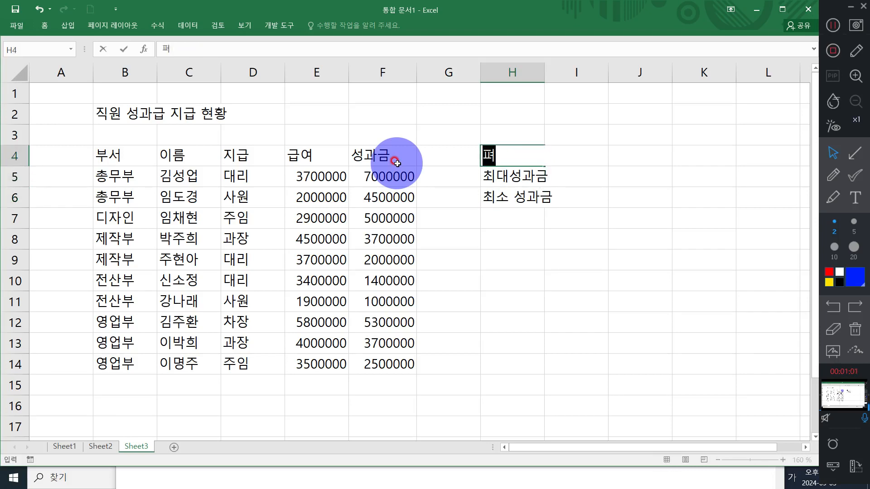
pyautogui.press('Return')
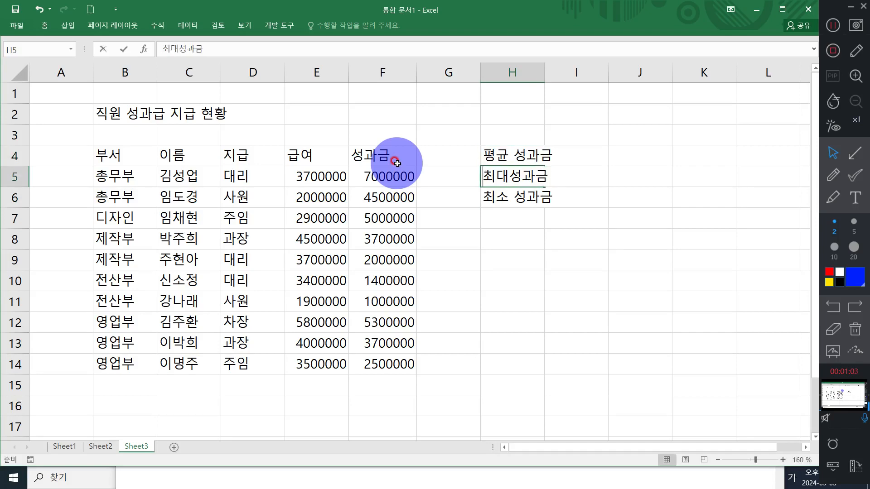
pyautogui.write('최대 ㅅ성과금')
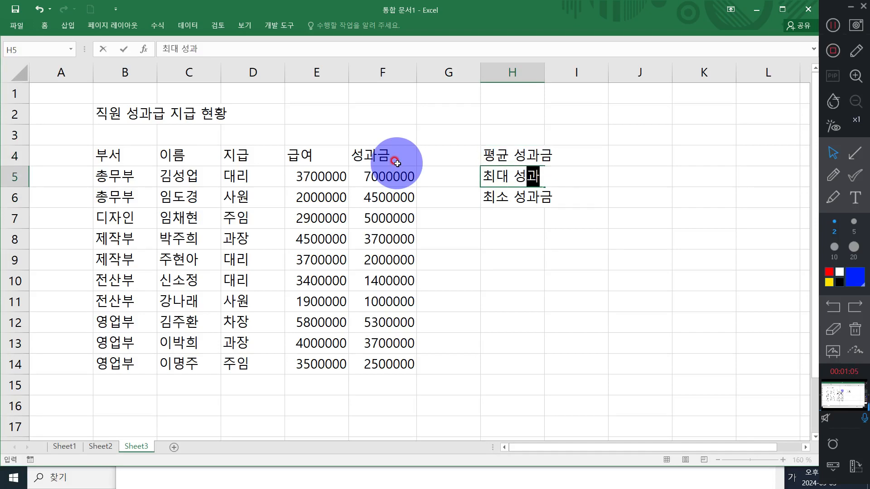
pyautogui.press('Return')
# Add the labels 최대 급여 in H7 and 최소 급여 in H8
pyautogui.press('Return')
pyautogui.write('최대그')
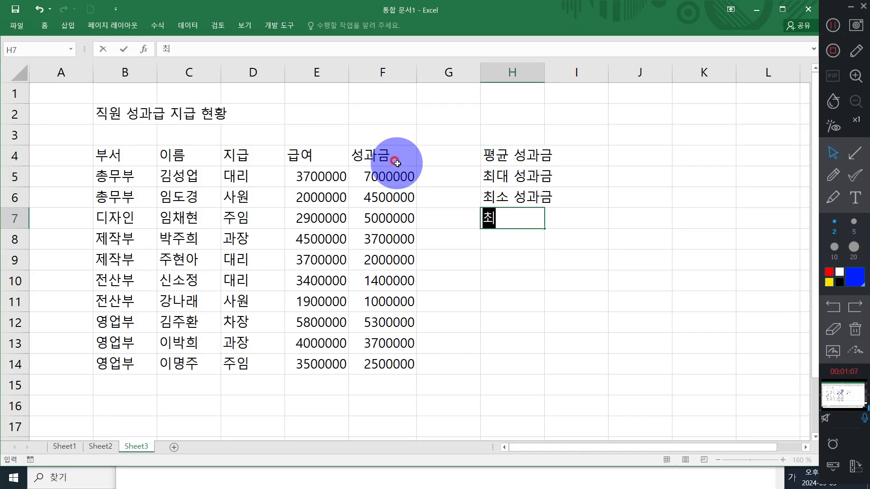
pyautogui.press('BackSpace')
pyautogui.press('BackSpace')
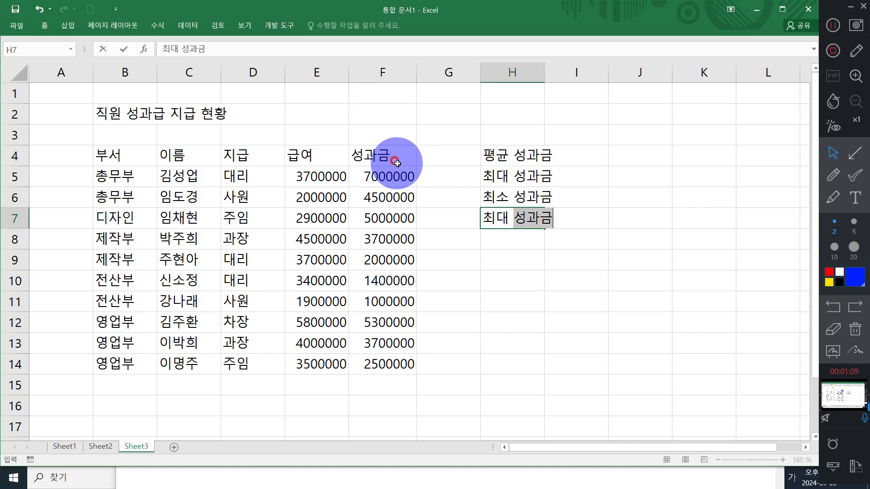
pyautogui.write('ㅊ')
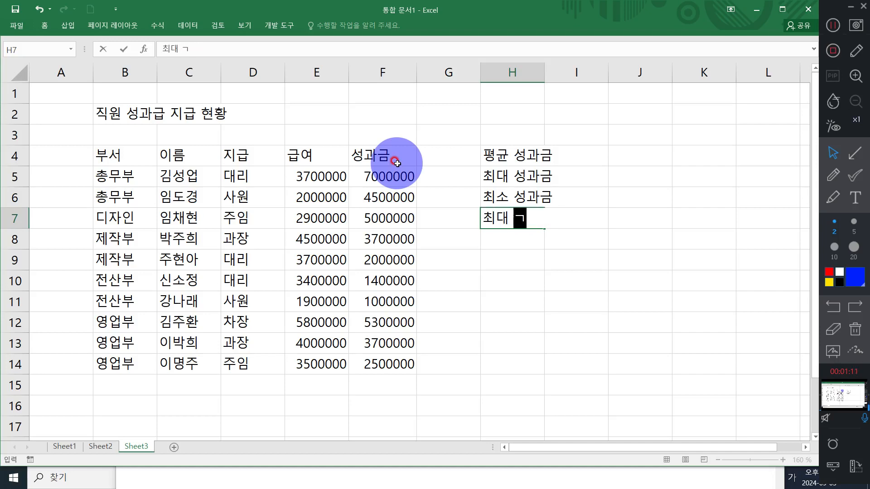
pyautogui.write('급여')
pyautogui.press('Return')
pyautogui.write('최소 그')
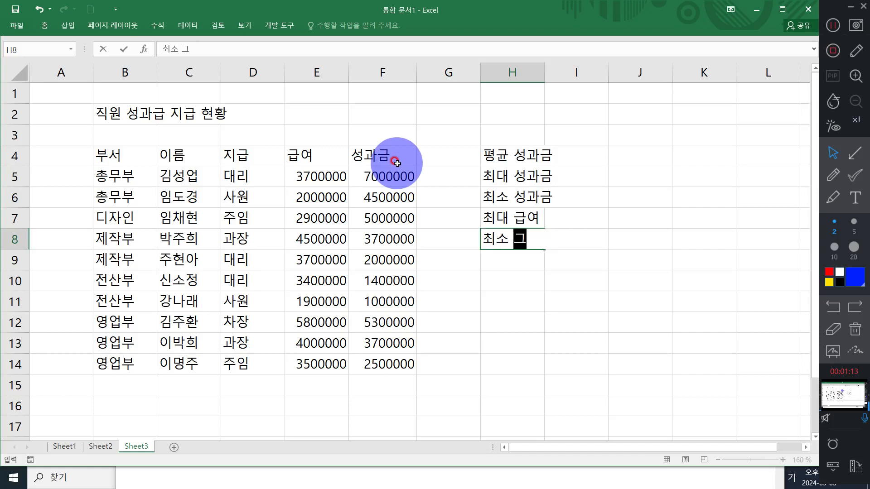
pyautogui.write('급여')
pyautogui.press('Return')
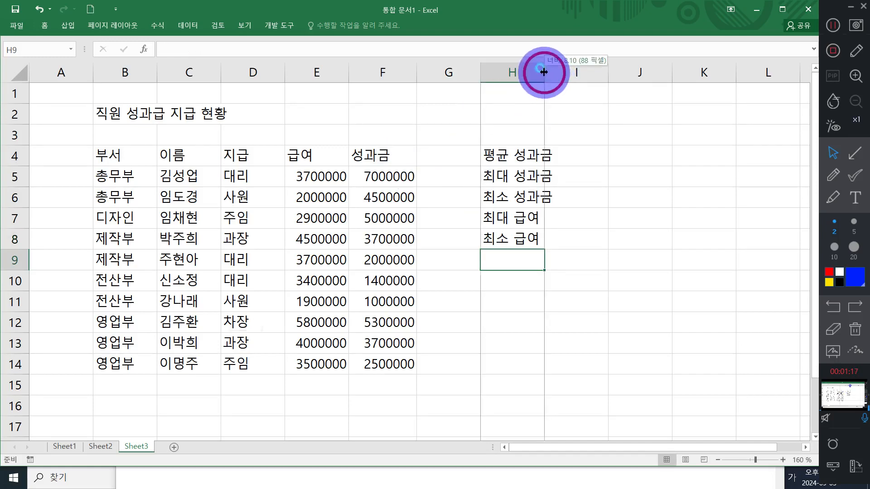
# Widen column H so that its labels fit inside the column
pyautogui.moveTo(545, 71); pyautogui.dragTo(562, 71)
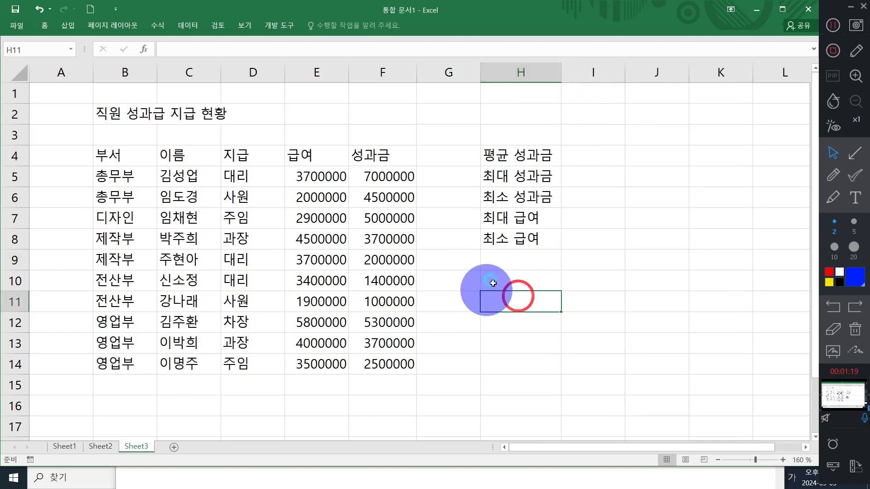
pyautogui.moveTo(521, 156); pyautogui.dragTo(525, 176)
pyautogui.click(710, 383)
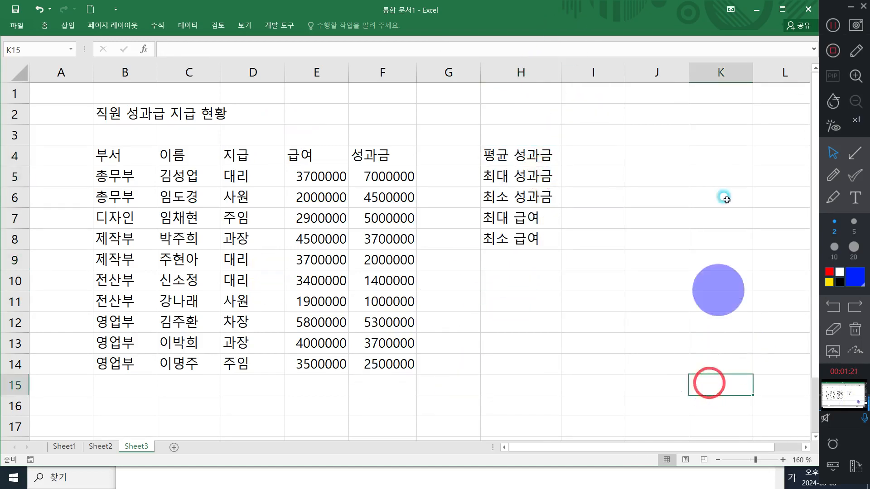
pyautogui.click(835, 28)
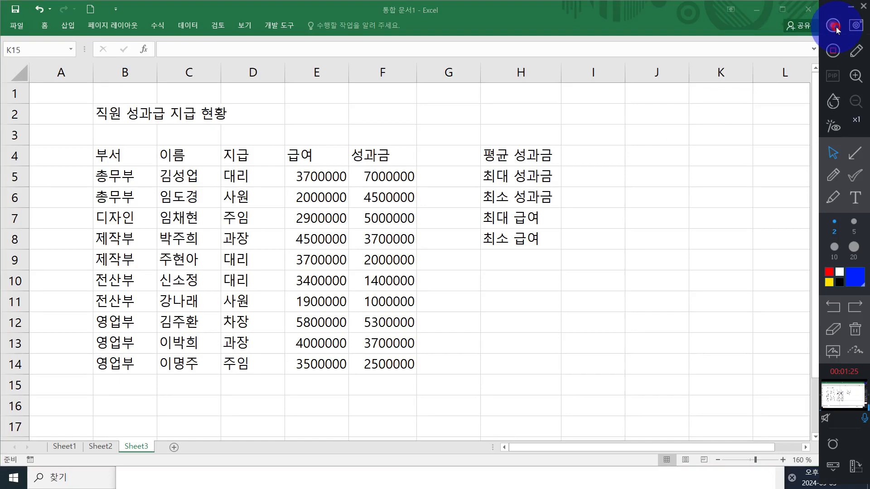
# Keep the ribbon with the home commands expanded and select the 부서 header cell B4
pyautogui.click(42, 26)
pyautogui.doubleClick(42, 26)
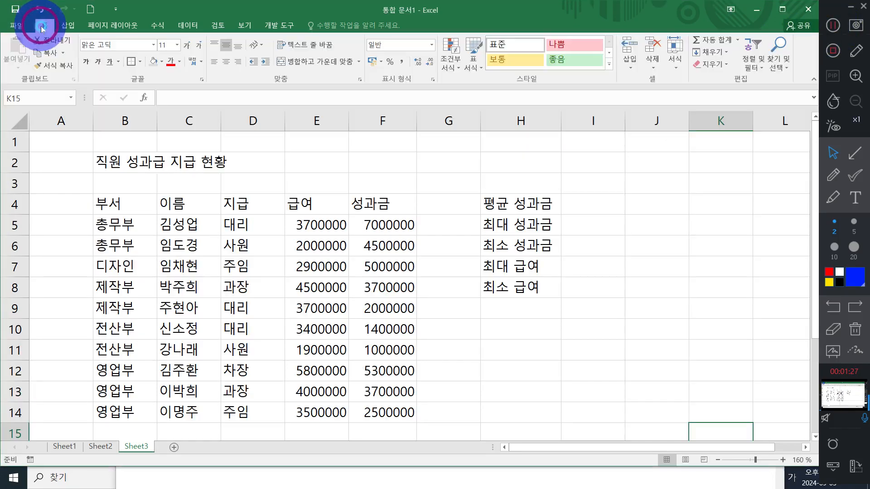
pyautogui.click(108, 199)
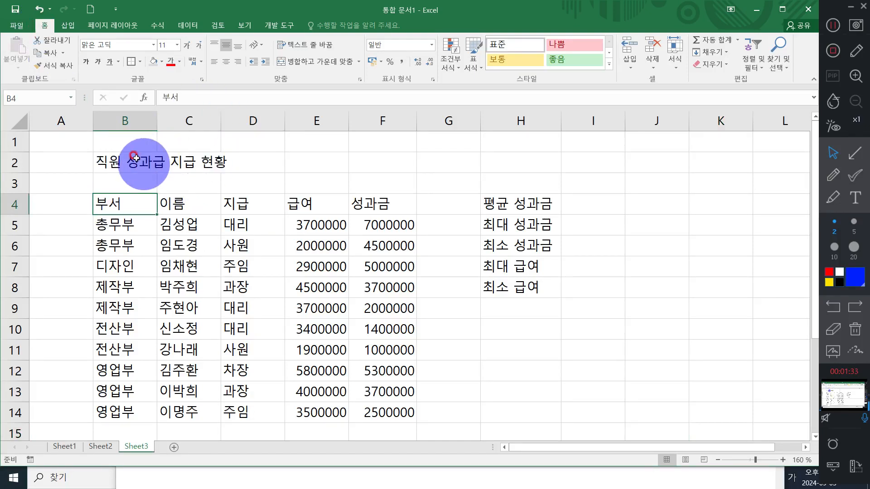
# Merge and center the title across B2:F3 and fill it with dark orange
pyautogui.moveTo(135, 156)
pyautogui.mouseDown()
pyautogui.moveTo(349, 171)
pyautogui.moveTo(392, 183)
pyautogui.mouseUp()
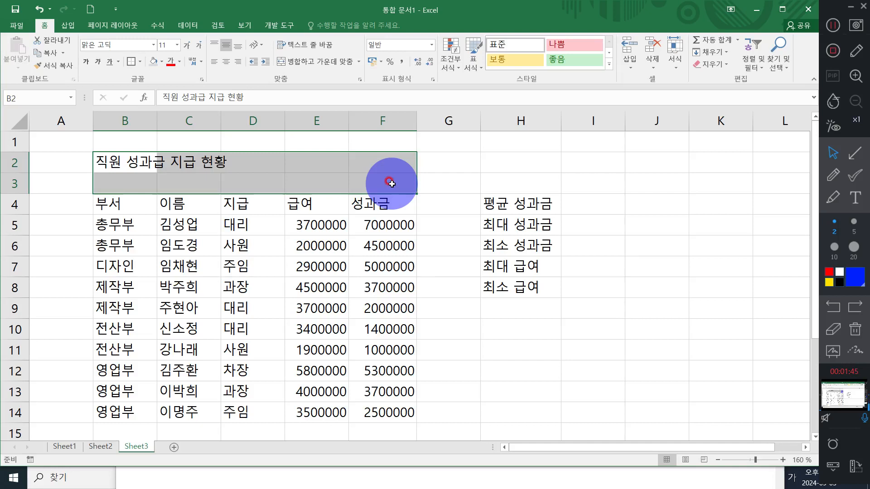
pyautogui.click(291, 68)
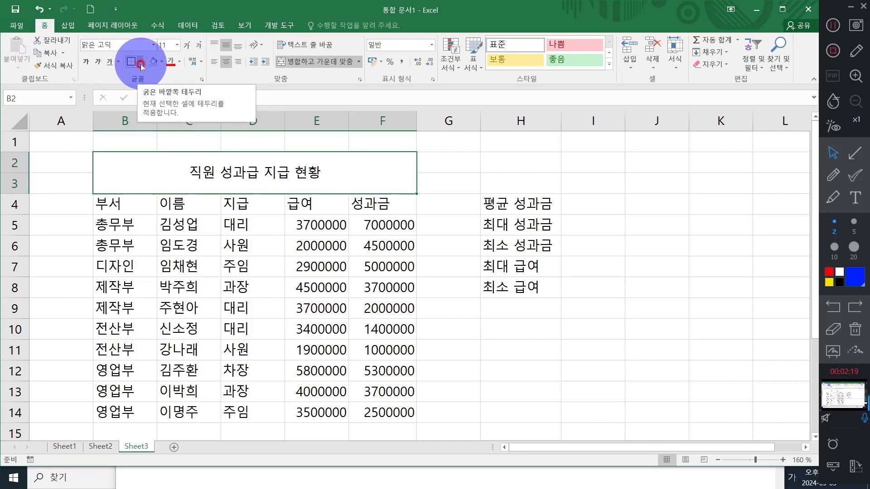
pyautogui.click(163, 62)
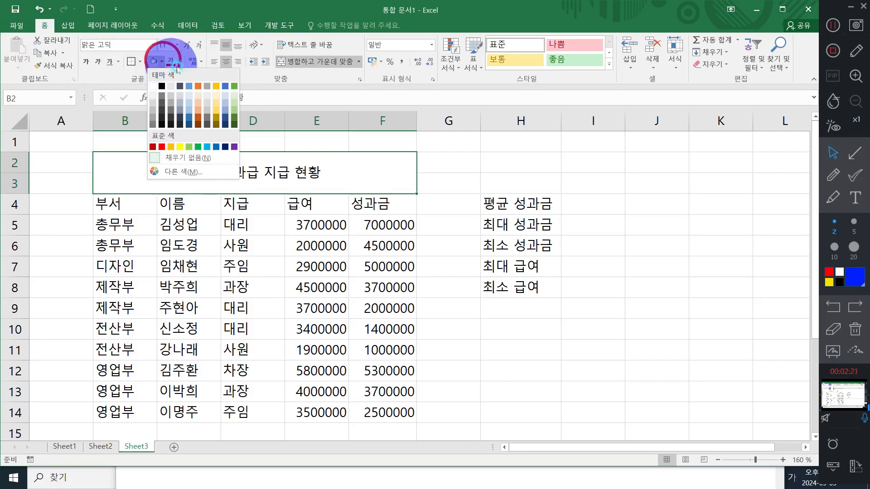
pyautogui.click(198, 114)
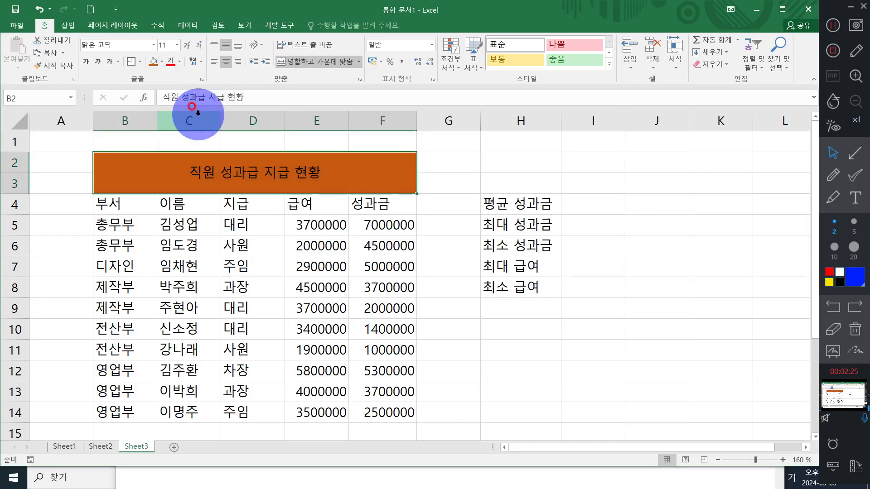
# Set the title's font to a로케트
pyautogui.click(153, 45)
pyautogui.scroll(-6, 164, 236)
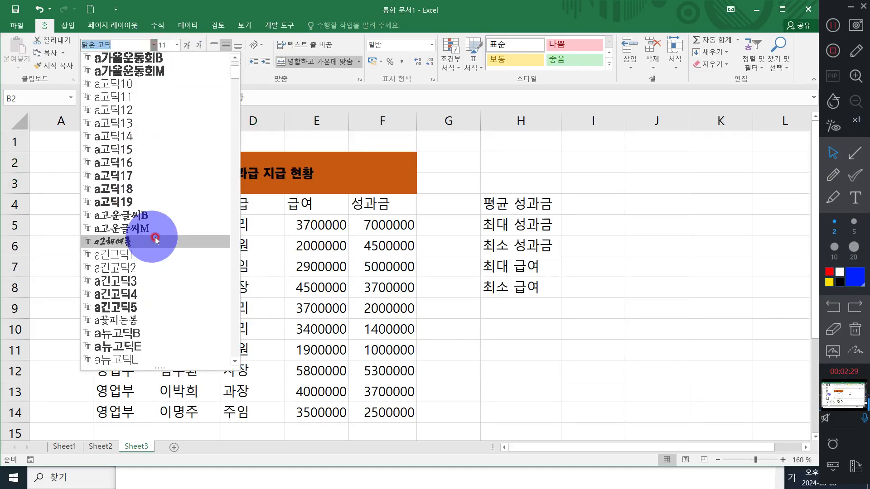
pyautogui.scroll(-4, 164, 298)
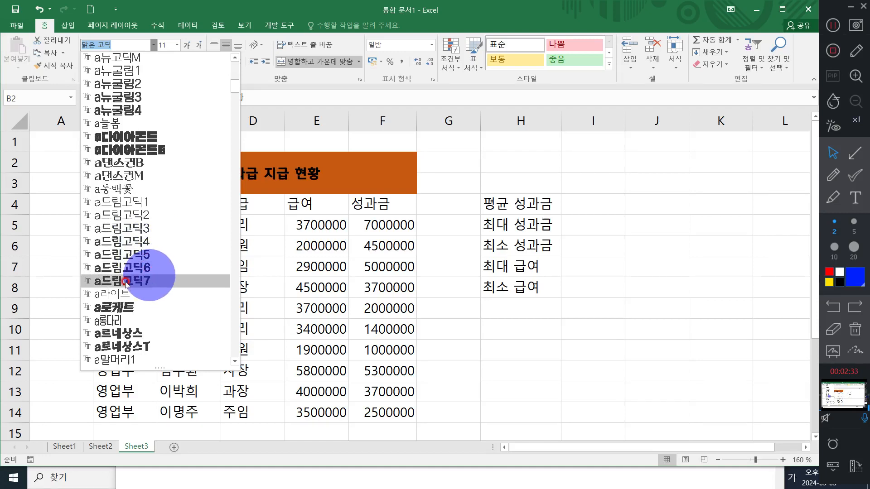
pyautogui.click(123, 307)
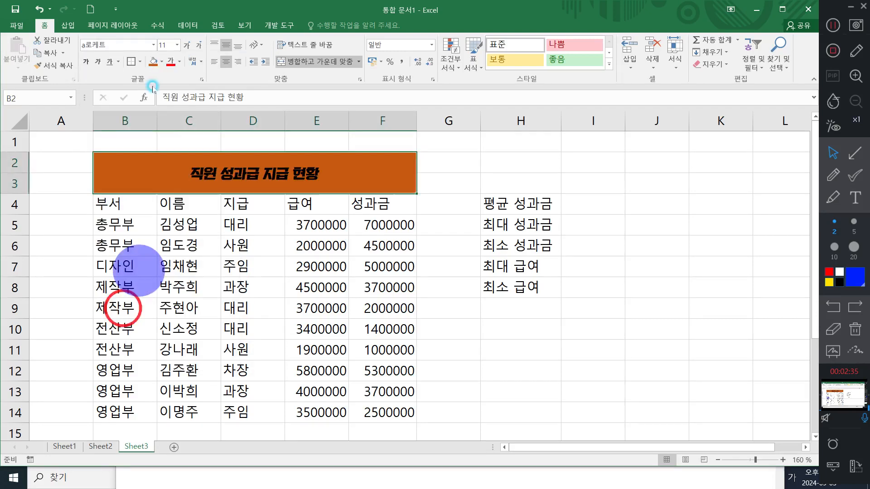
# Set the title text to size 16 and color it white
pyautogui.click(176, 45)
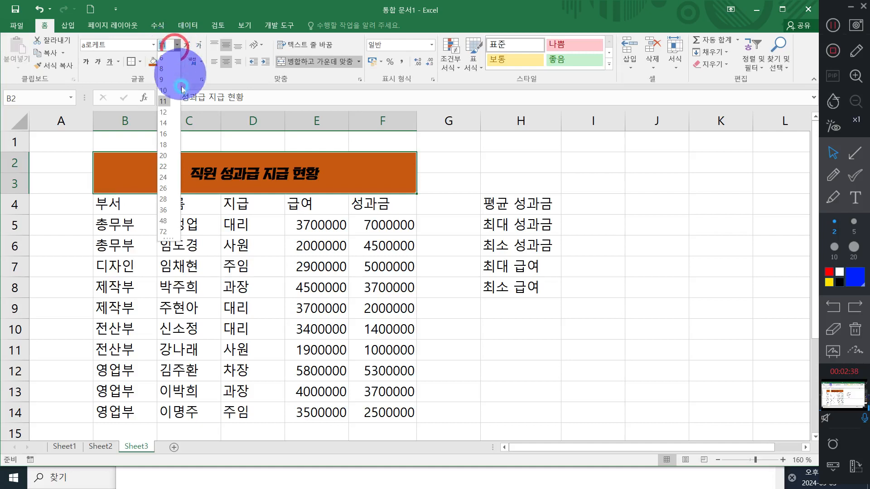
pyautogui.click(162, 147)
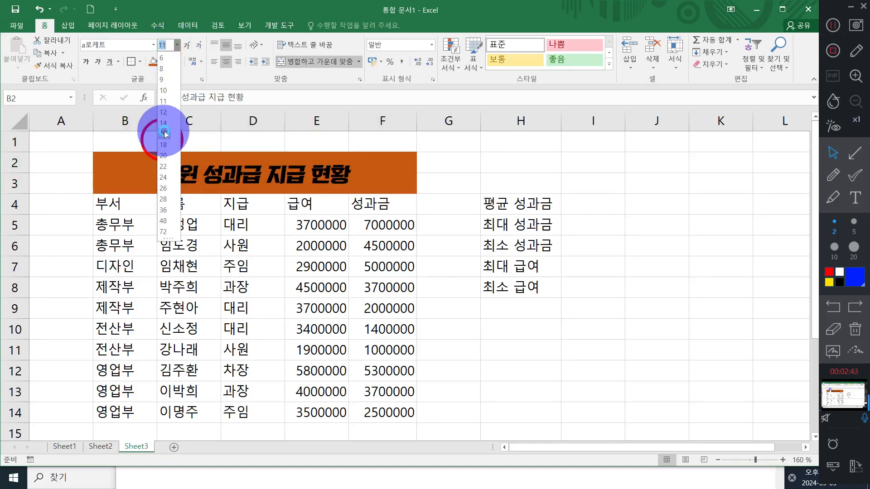
pyautogui.click(163, 134)
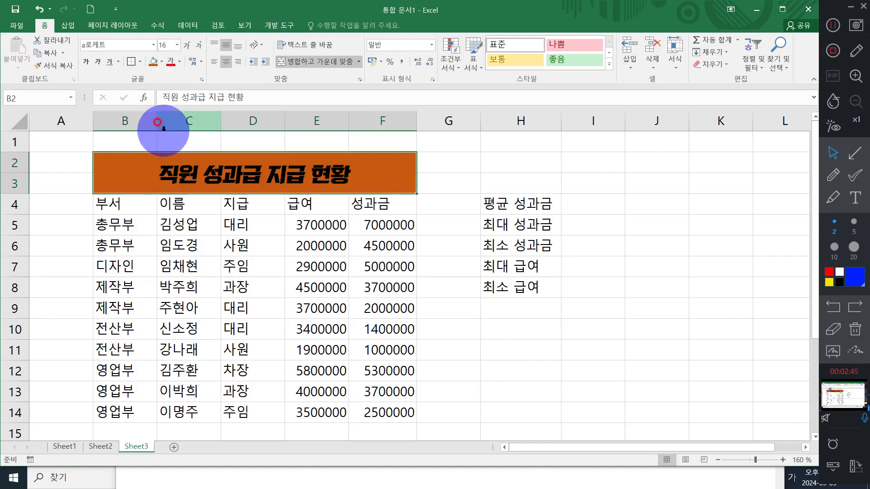
pyautogui.click(179, 61)
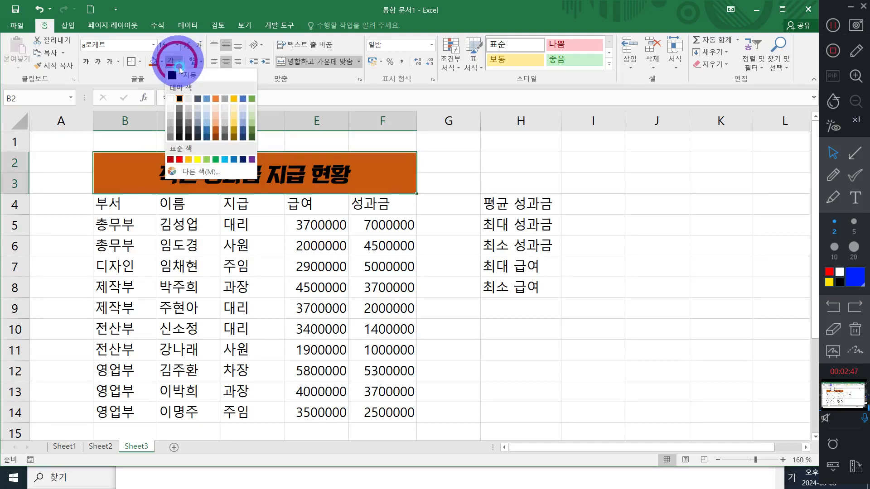
pyautogui.click(170, 98)
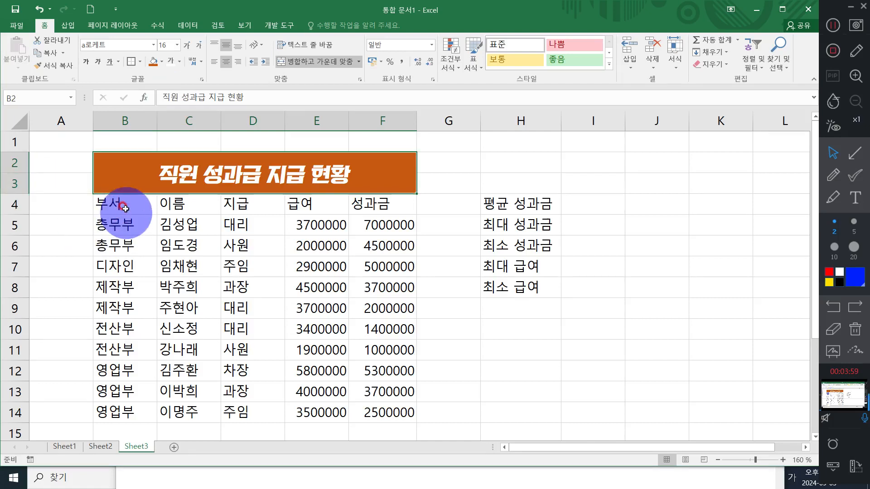
# Apply all borders to the employee table B4:F14 and center its contents horizontally
pyautogui.moveTo(126, 209); pyautogui.dragTo(376, 403)
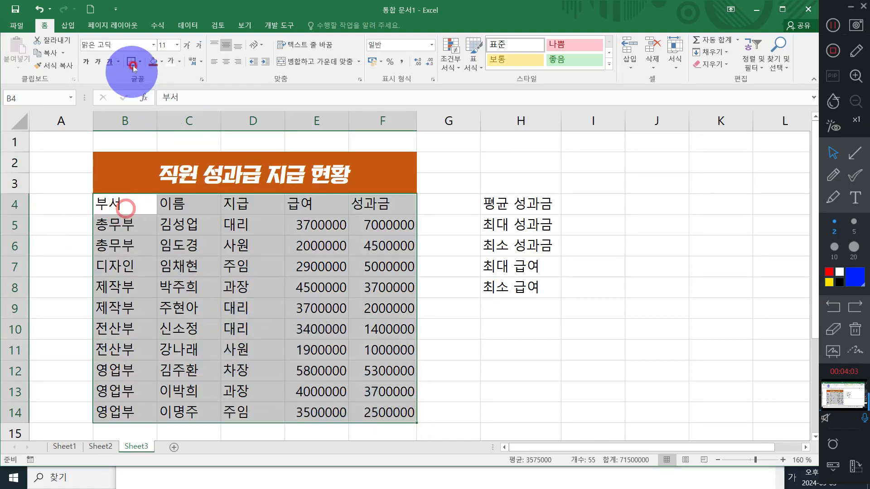
pyautogui.click(138, 62)
pyautogui.click(174, 154)
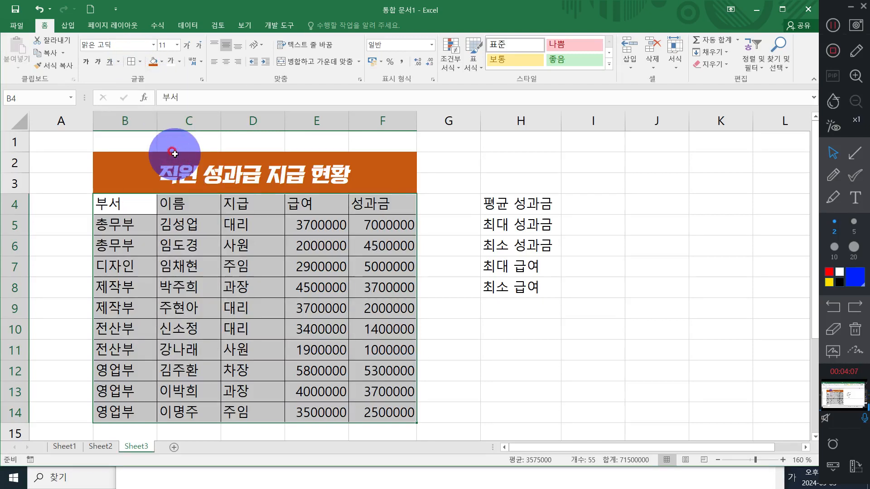
pyautogui.click(223, 63)
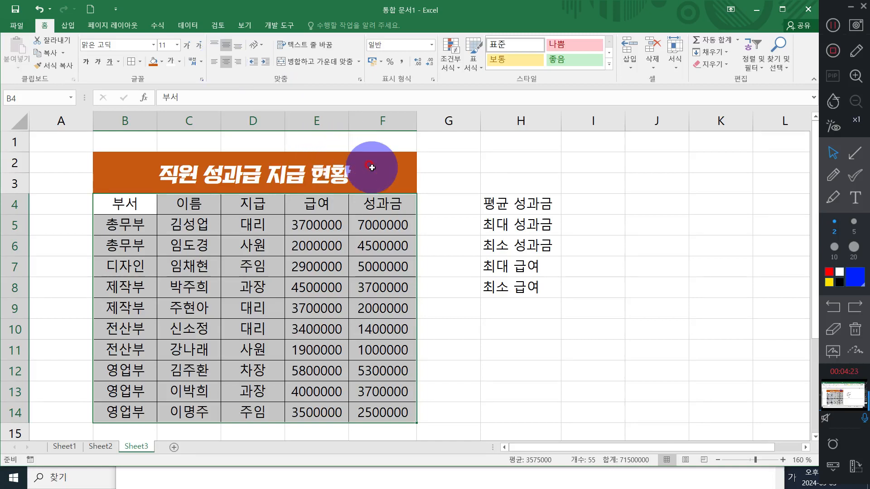
# Right-align the salary and bonus amounts in E5:F14 and apply the won (₩) accounting format
pyautogui.moveTo(318, 225); pyautogui.dragTo(375, 415)
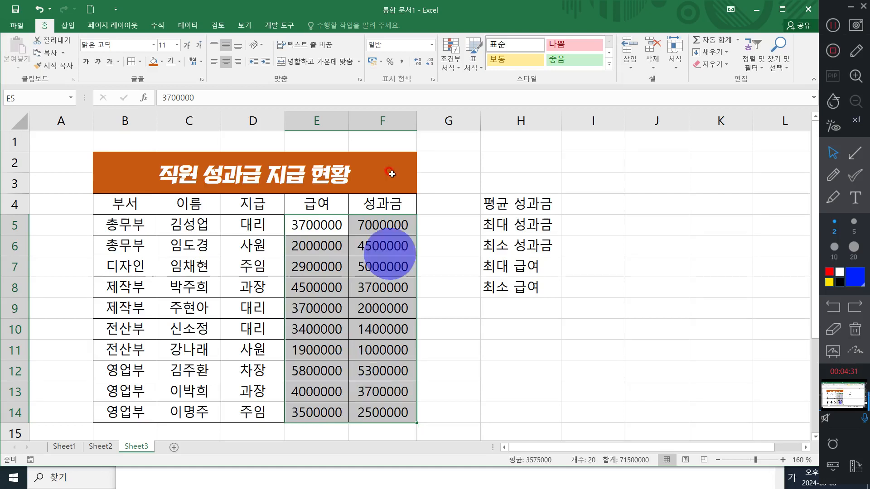
pyautogui.click(237, 61)
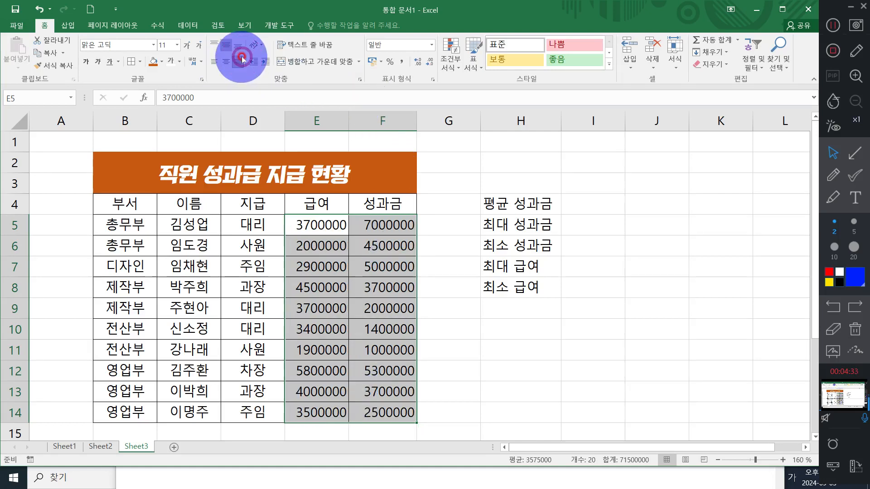
pyautogui.click(371, 64)
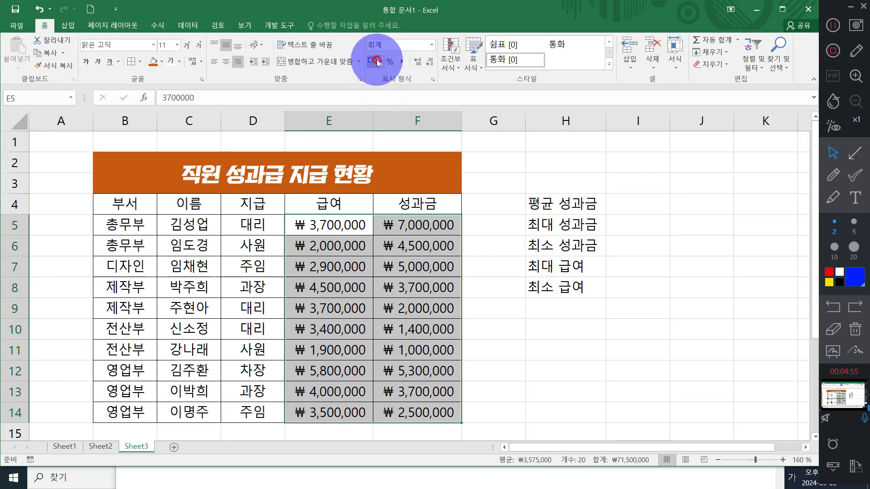
pyautogui.click(374, 61)
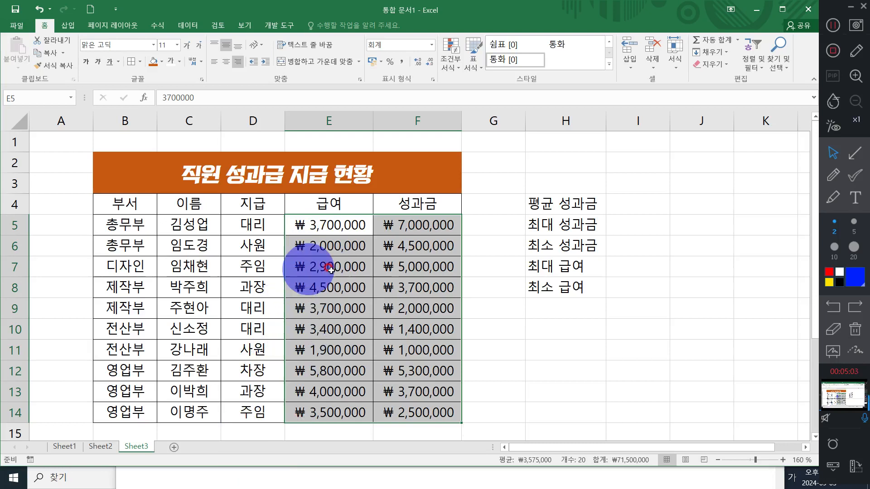
# Narrow column E below the width of its amounts, and autofit it to its contents again
pyautogui.click(354, 287)
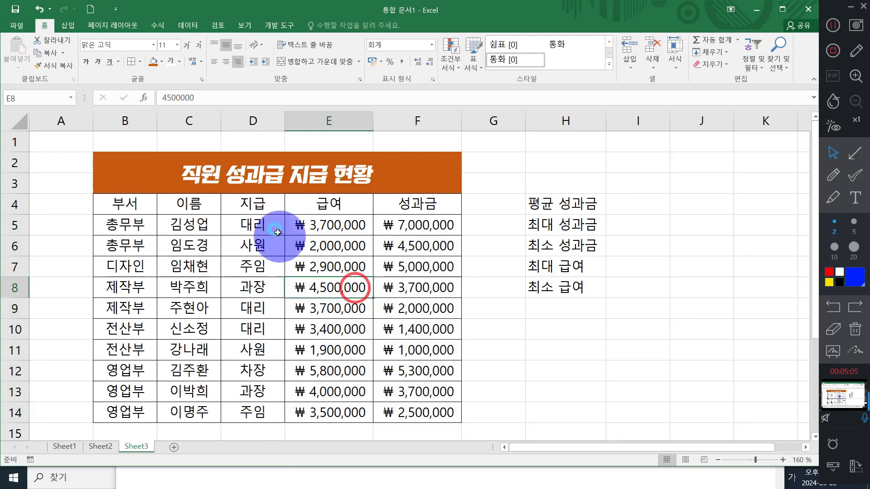
pyautogui.click(298, 224)
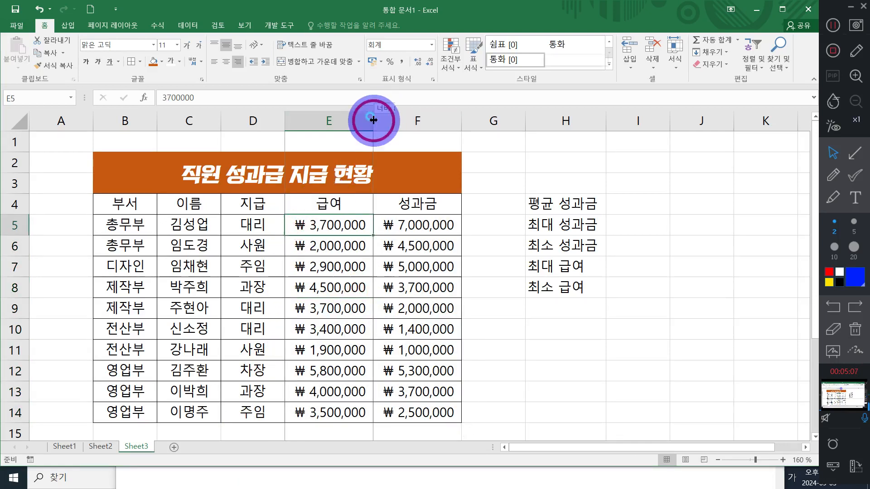
pyautogui.moveTo(373, 118); pyautogui.dragTo(362, 119)
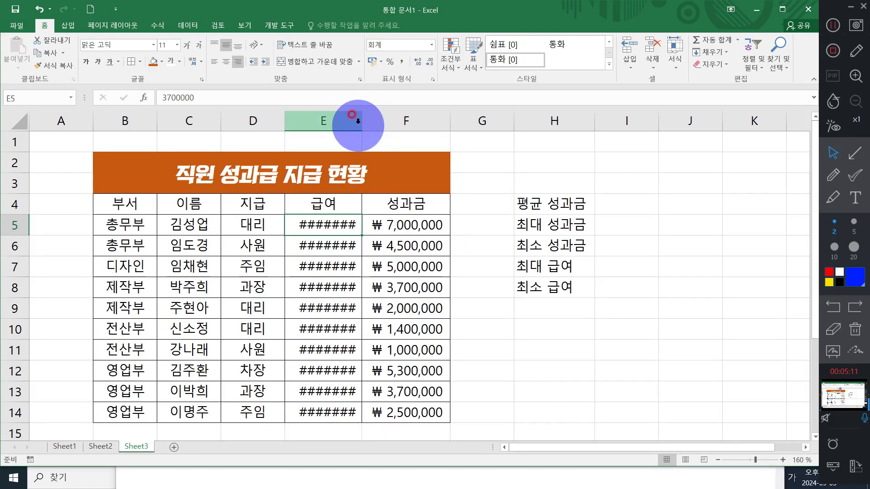
pyautogui.click(365, 119)
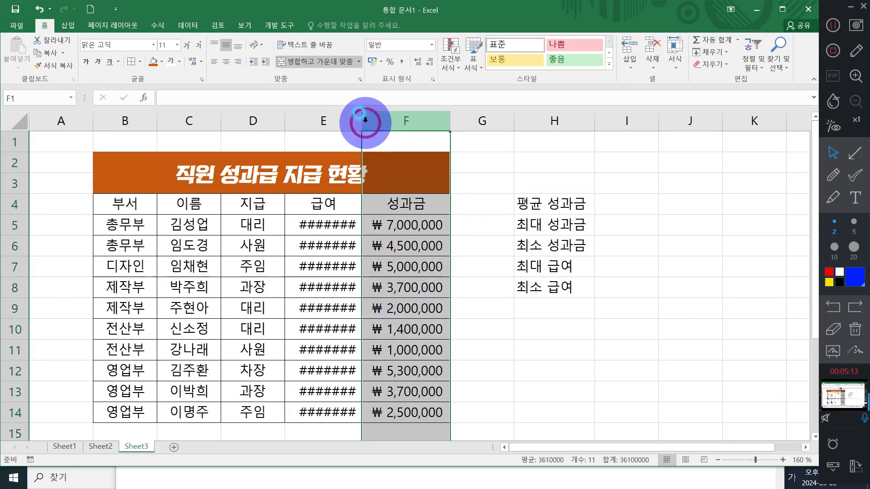
pyautogui.doubleClick(362, 119)
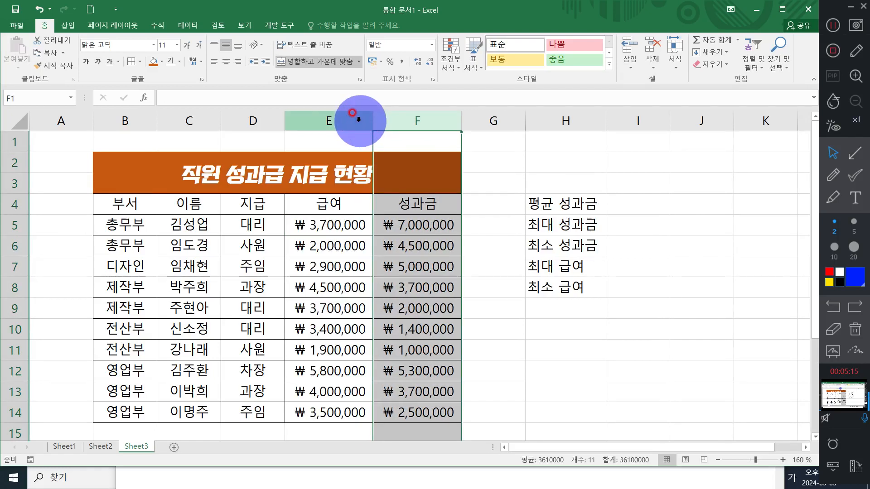
pyautogui.click(331, 119)
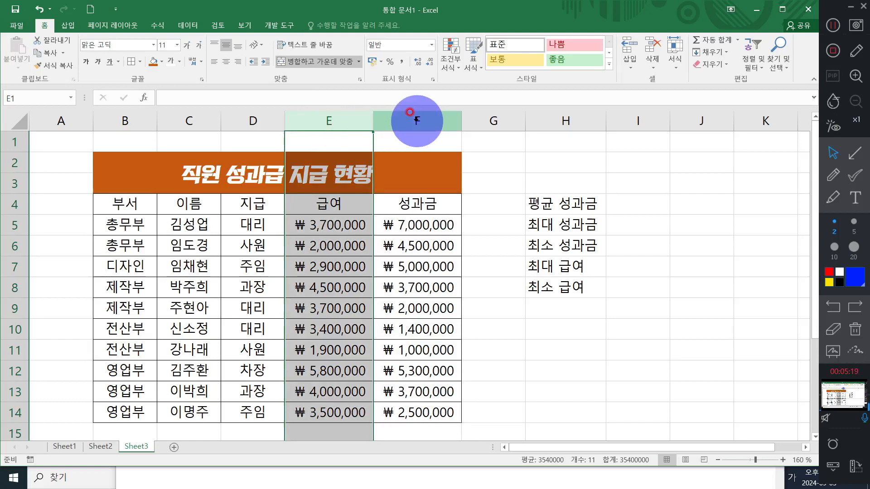
pyautogui.moveTo(378, 121); pyautogui.dragTo(462, 119)
pyautogui.click(368, 123)
pyautogui.click(377, 277)
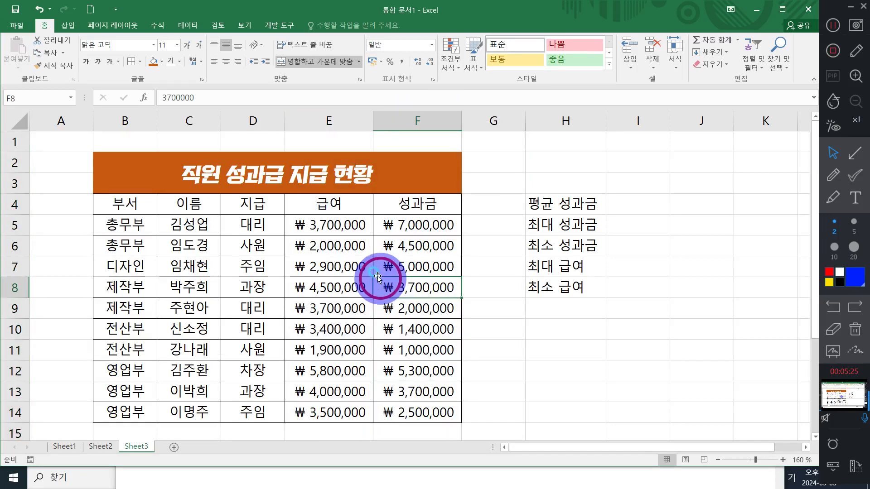
# Fill the table's header row B4:F4 with the lightest orange theme shade
pyautogui.moveTo(137, 204); pyautogui.dragTo(435, 200)
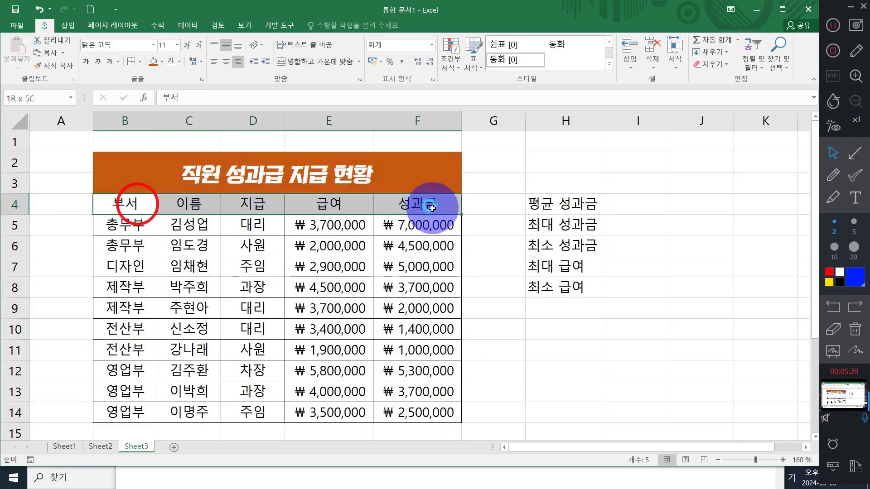
pyautogui.click(161, 62)
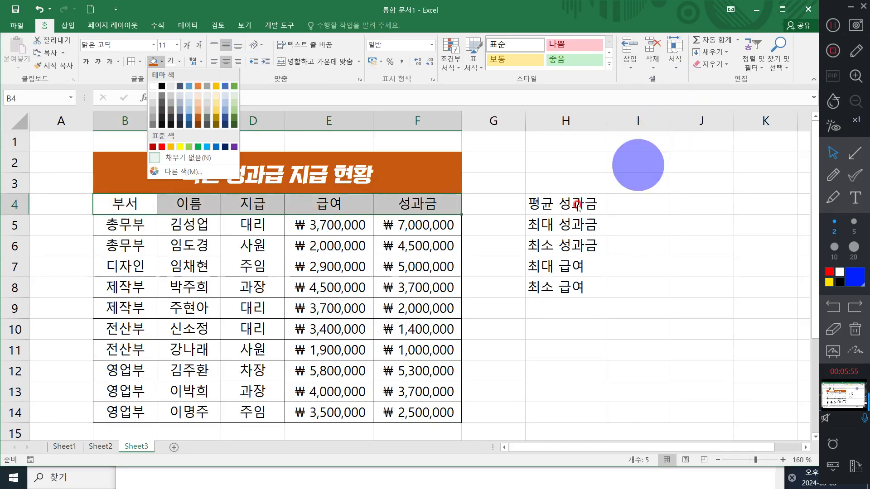
pyautogui.click(202, 97)
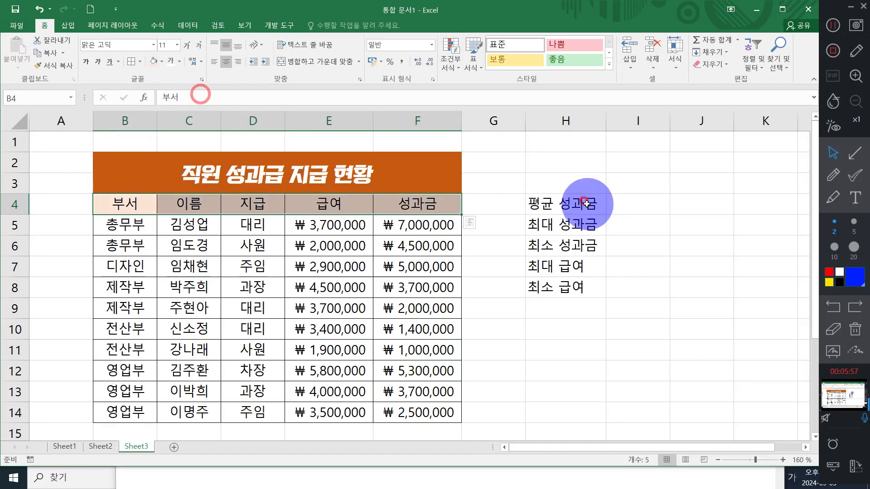
# Apply all borders to the summary block H4:I8 and center its contents horizontally
pyautogui.moveTo(569, 202); pyautogui.dragTo(617, 275)
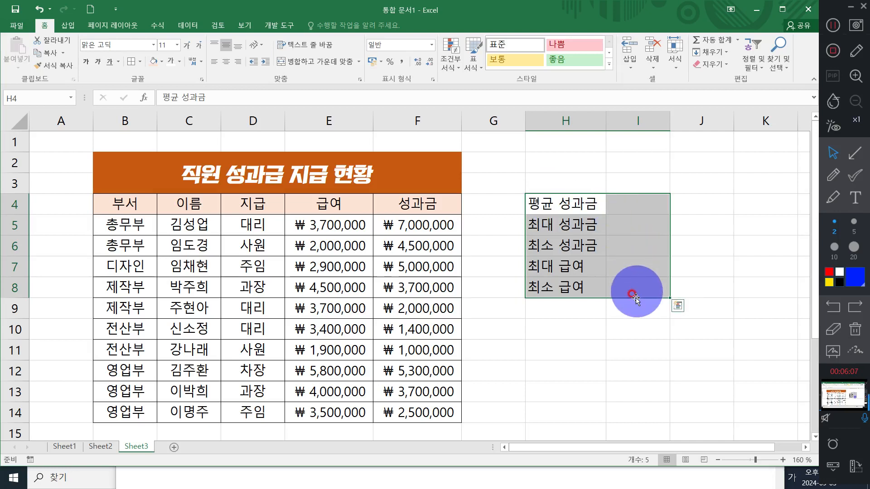
pyautogui.moveTo(572, 205); pyautogui.dragTo(606, 283)
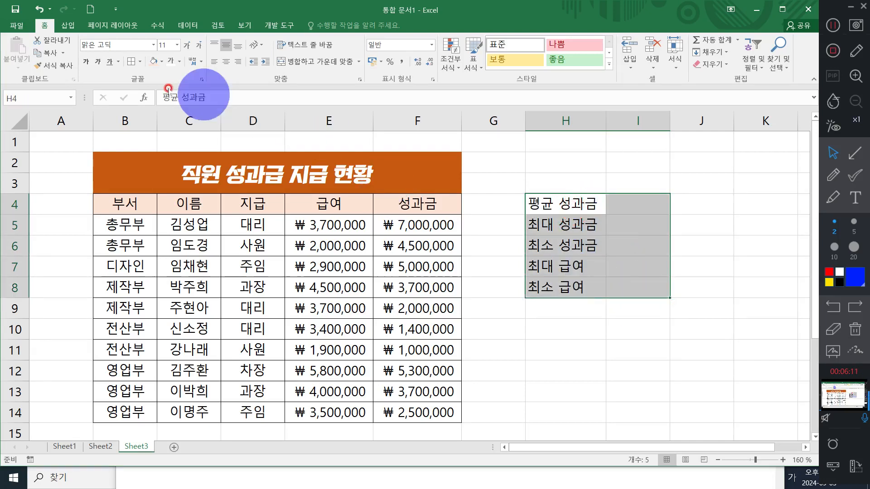
pyautogui.click(139, 62)
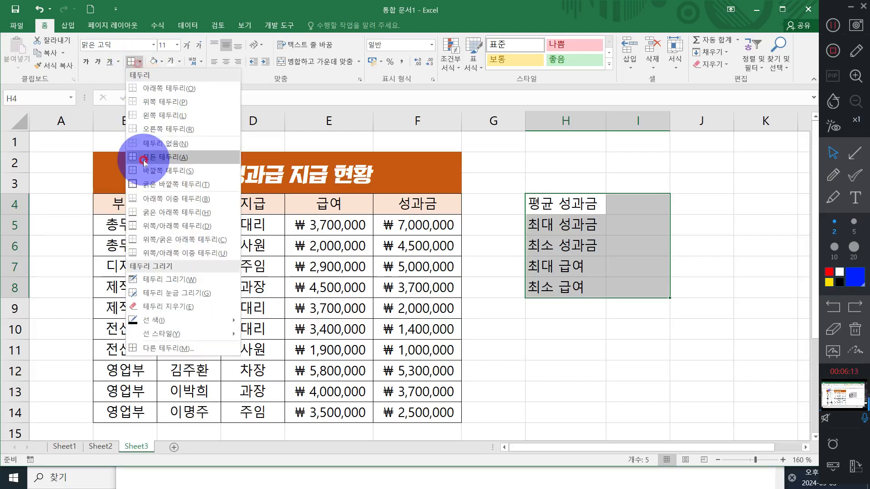
pyautogui.click(145, 157)
pyautogui.click(226, 62)
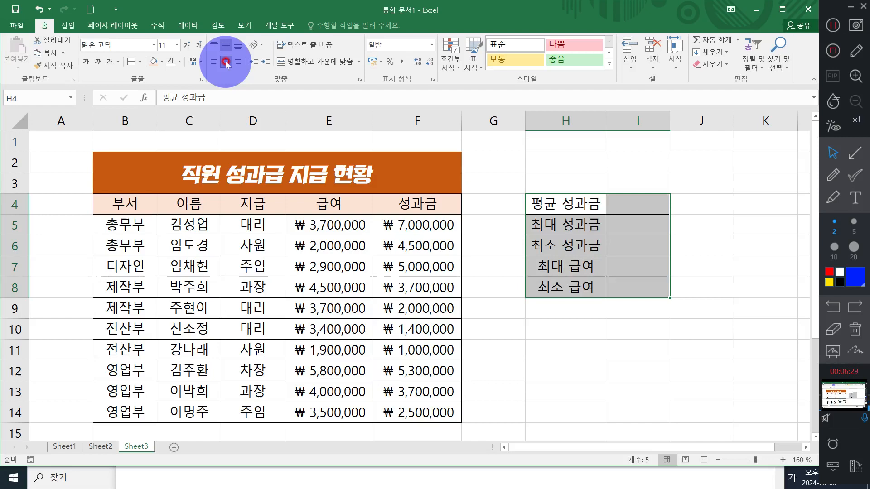
# Fill the summary labels in H4:H8 with a light gold theme shade
pyautogui.moveTo(557, 203); pyautogui.dragTo(549, 287)
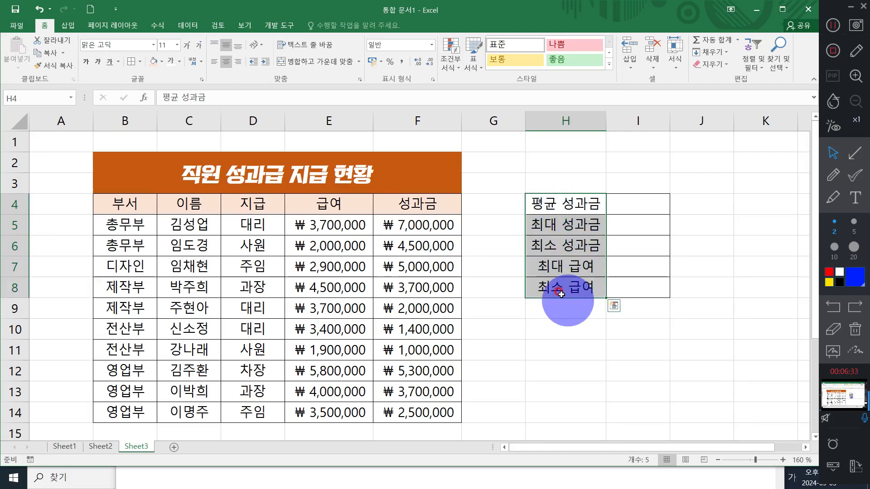
pyautogui.click(162, 61)
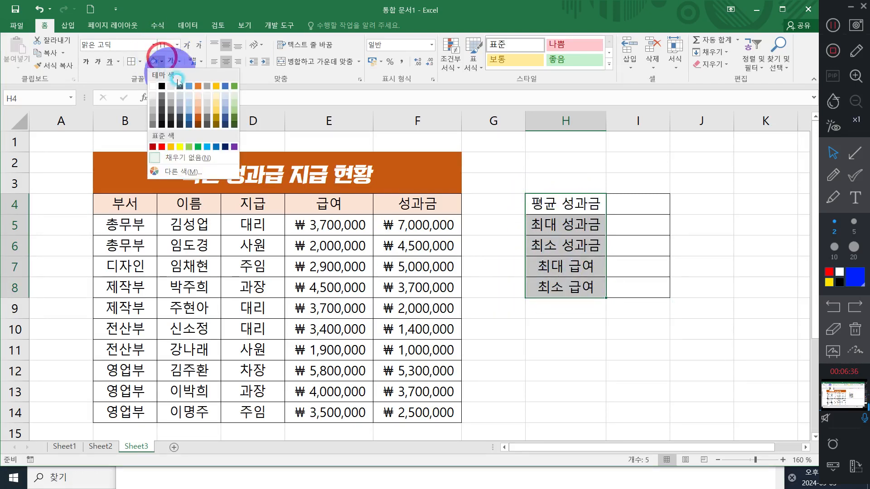
pyautogui.click(212, 110)
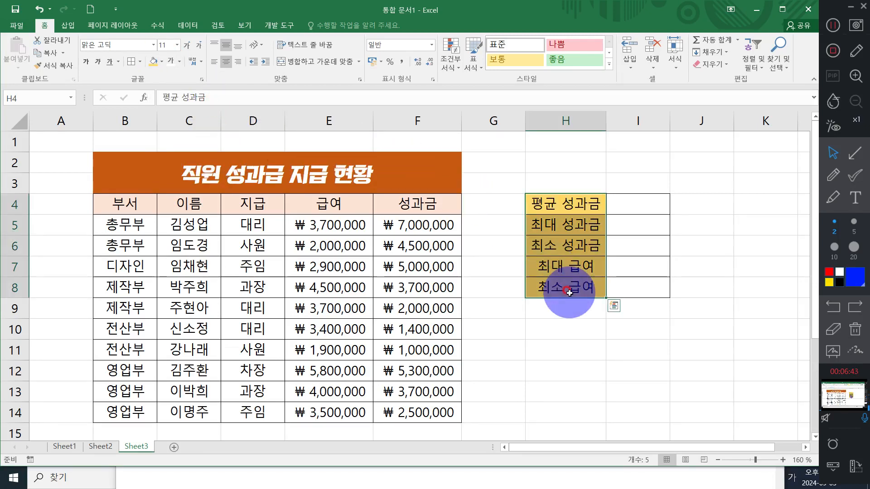
pyautogui.click(530, 281)
# Narrow the empty column G between the two tables and widen column I for the summary results
pyautogui.moveTo(525, 120)
pyautogui.mouseDown()
pyautogui.moveTo(487, 121)
pyautogui.moveTo(524, 121)
pyautogui.mouseUp()
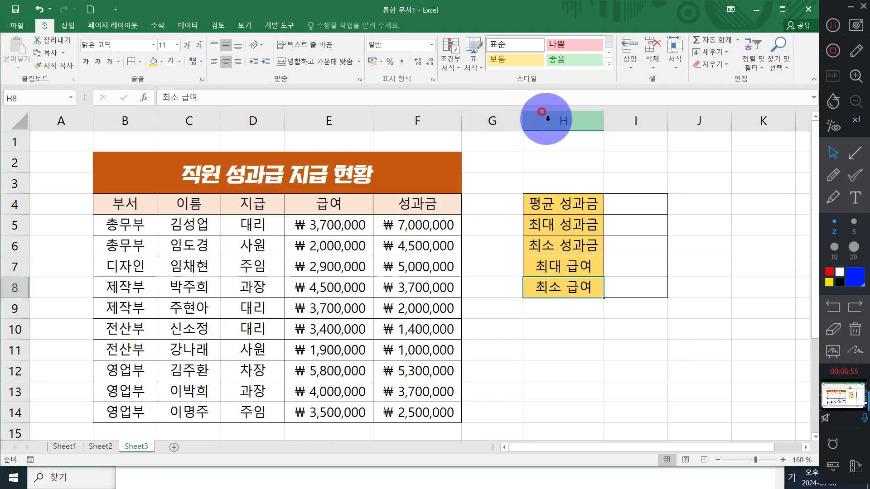
pyautogui.moveTo(523, 119); pyautogui.dragTo(488, 120)
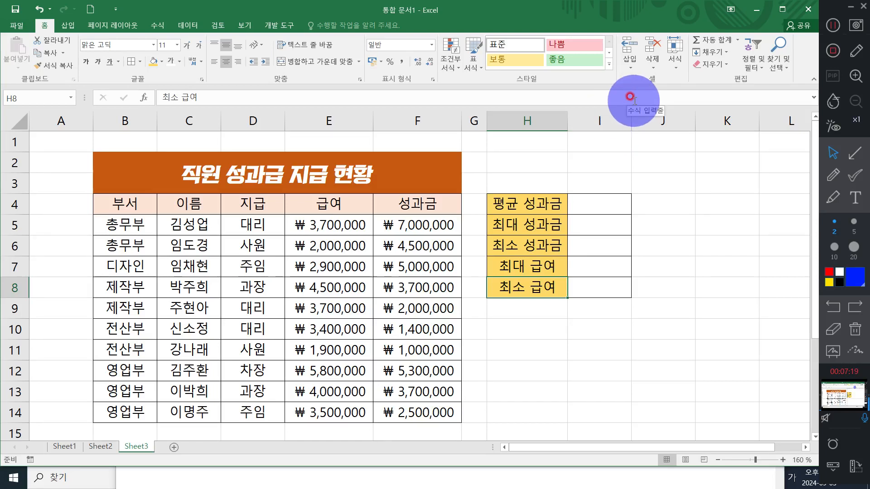
pyautogui.click(612, 116)
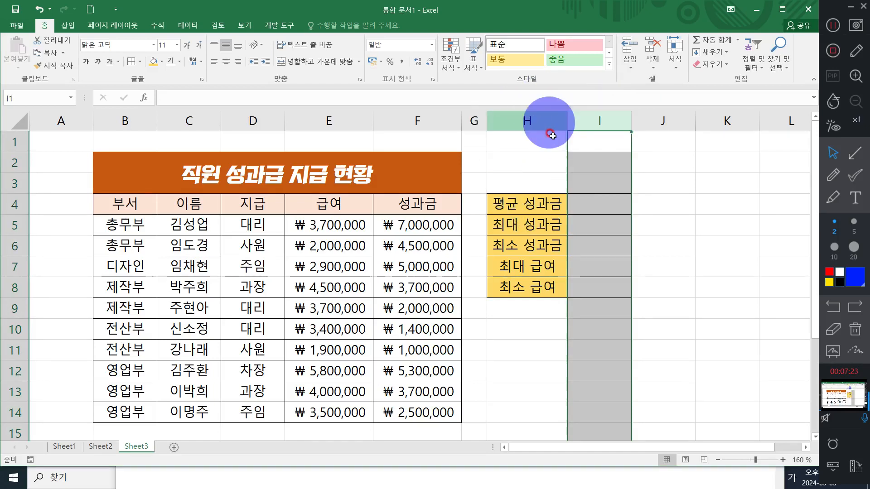
pyautogui.click(580, 243)
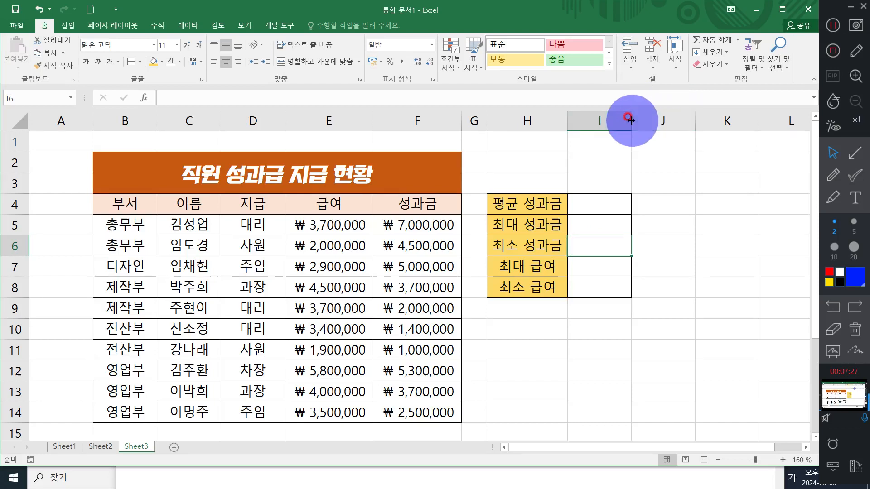
pyautogui.moveTo(630, 120); pyautogui.dragTo(667, 119)
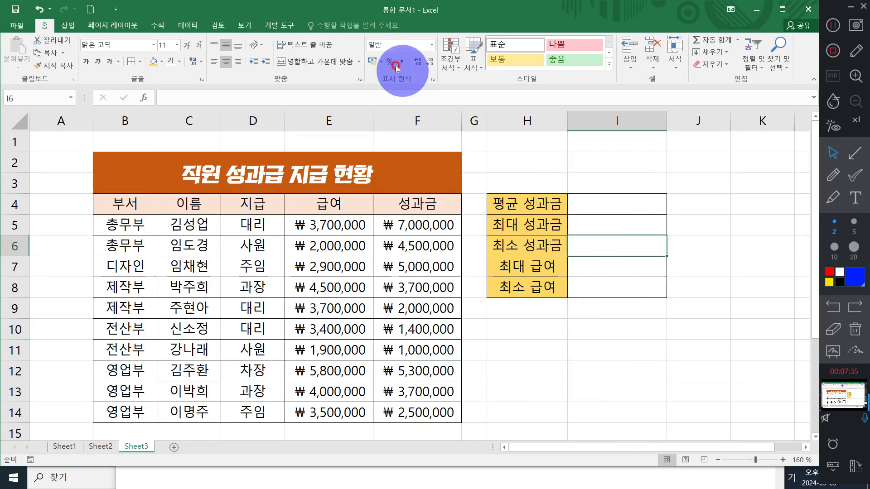
pyautogui.click(562, 250)
pyautogui.click(626, 262)
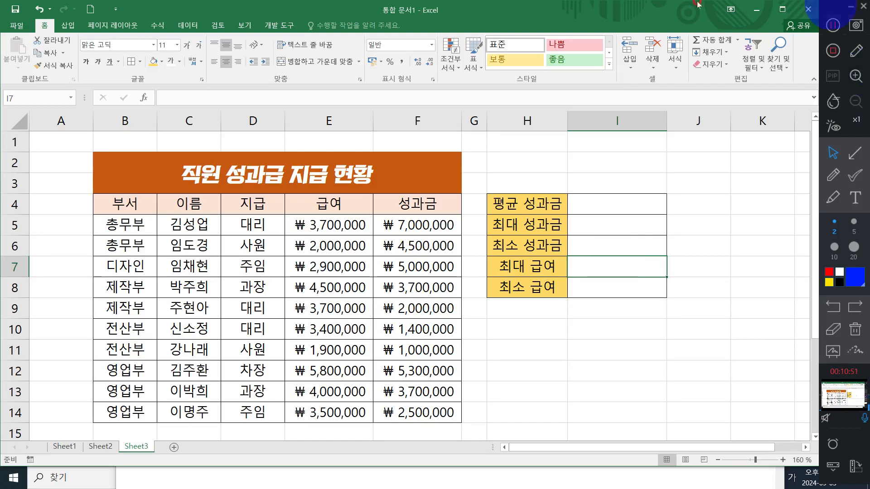
pyautogui.click(821, 23)
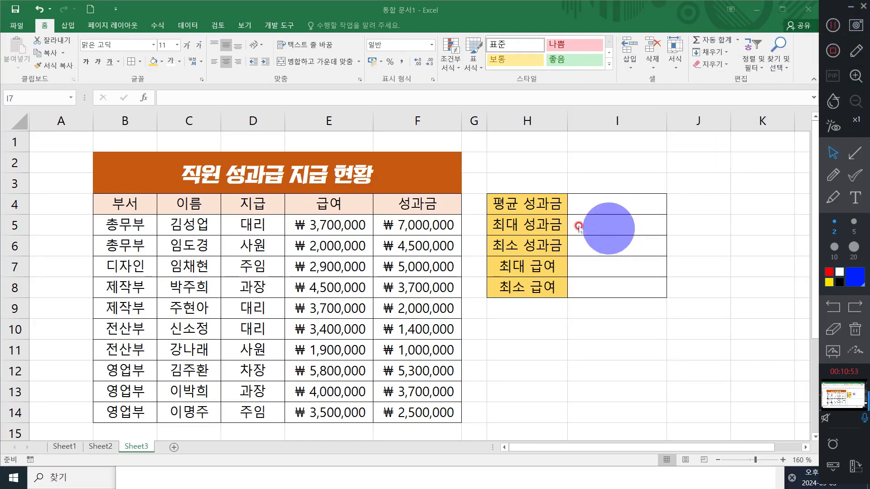
# Calculate the average bonus in I4 with the AutoSum Average function over F5:F14
pyautogui.click(593, 201)
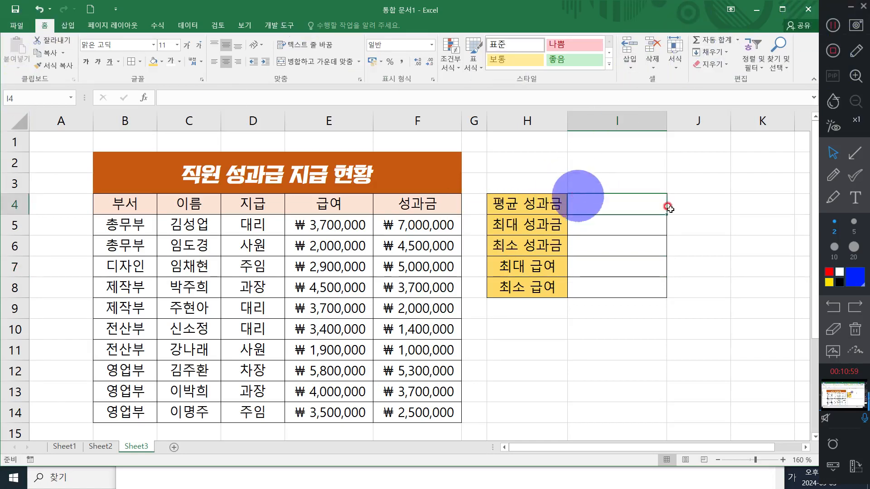
pyautogui.click(684, 205)
pyautogui.click(626, 206)
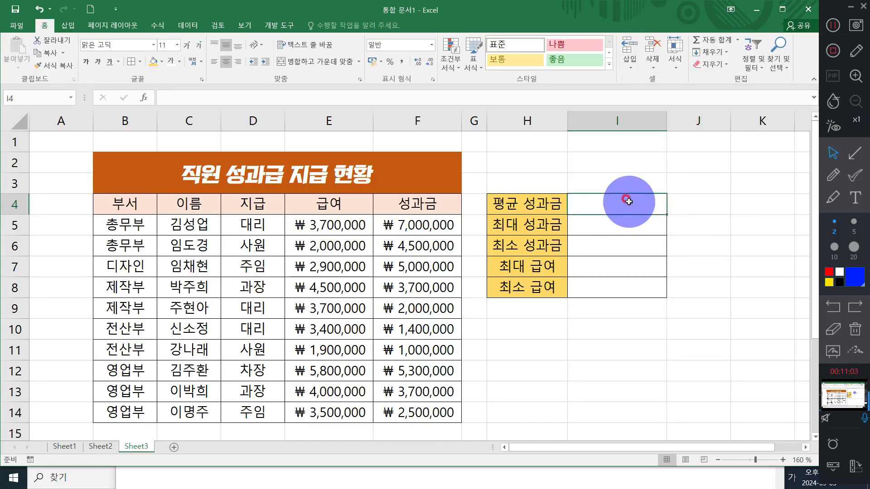
pyautogui.click(629, 201)
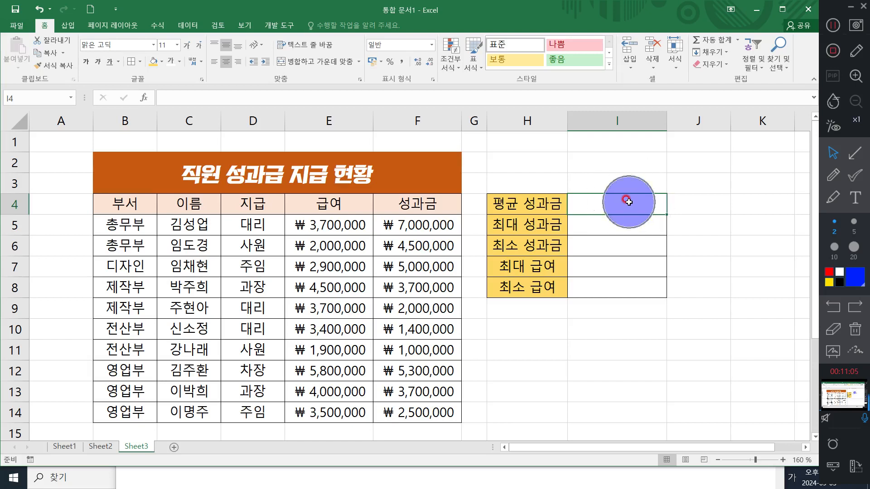
pyautogui.click(628, 202)
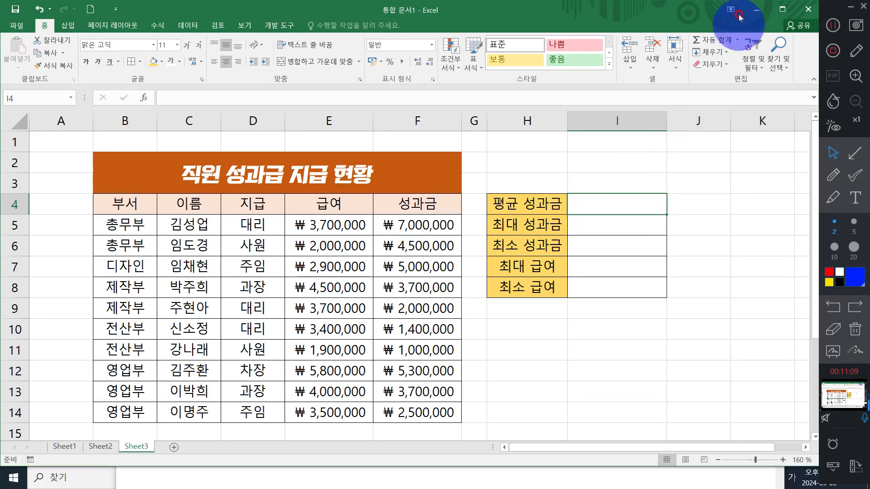
pyautogui.click(738, 41)
pyautogui.click(723, 69)
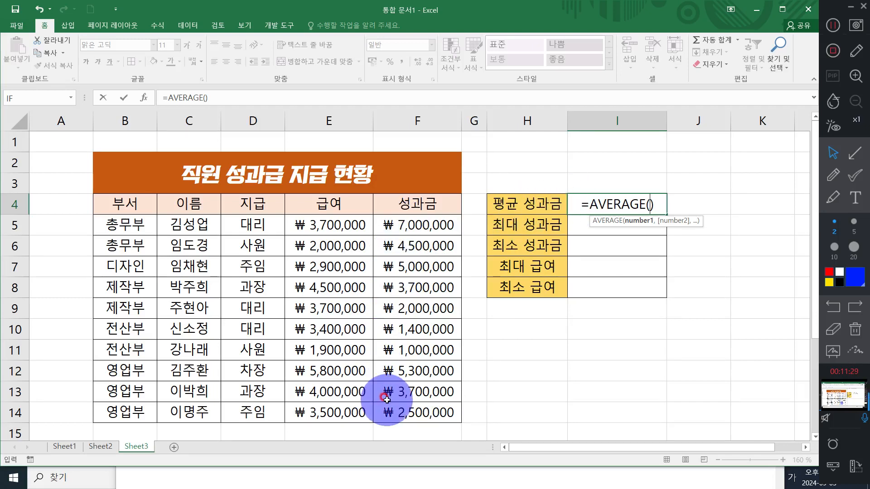
pyautogui.moveTo(438, 221); pyautogui.dragTo(431, 405)
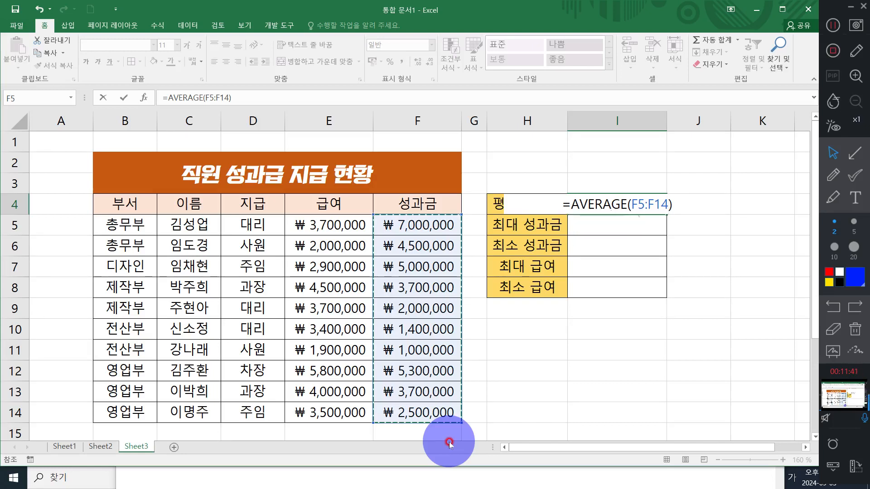
pyautogui.press('Return')
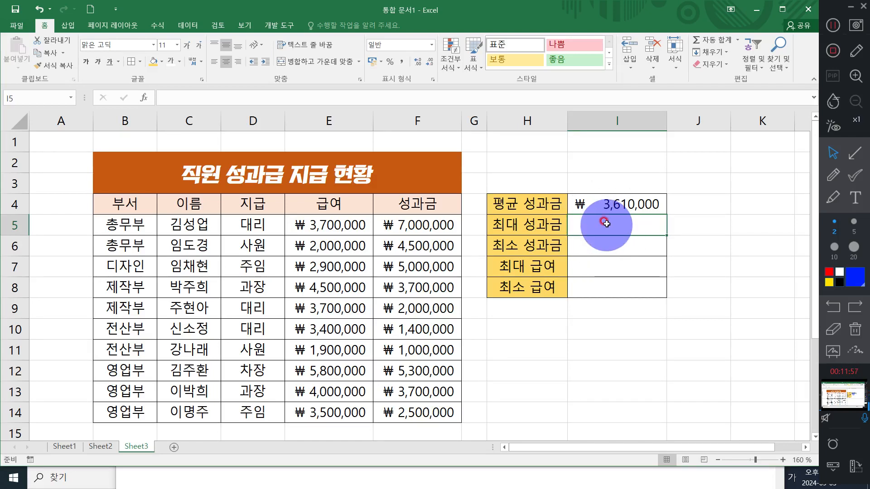
# Calculate the maximum bonus in I5 with the AutoSum Max function over F5:F14
pyautogui.click(737, 41)
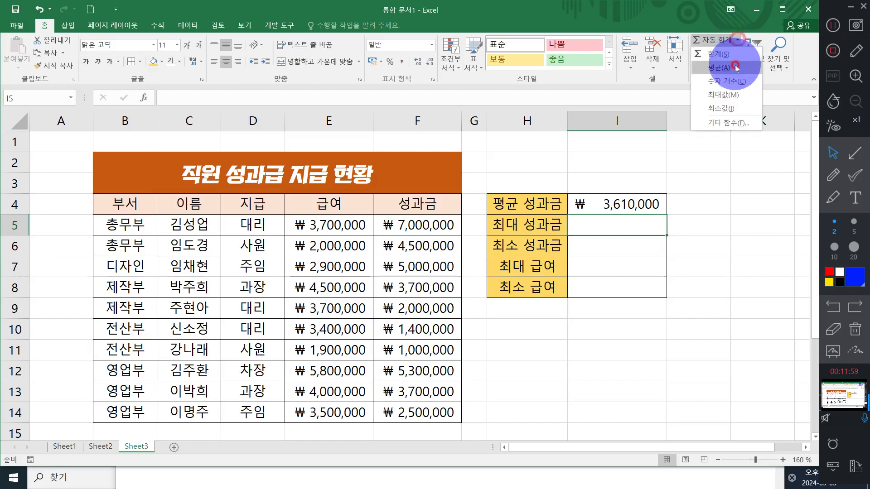
pyautogui.click(736, 91)
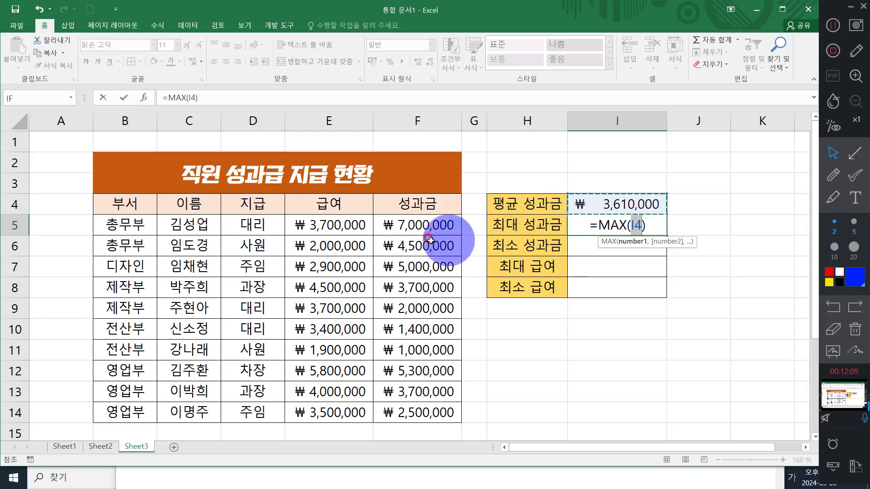
pyautogui.moveTo(407, 225); pyautogui.dragTo(423, 413)
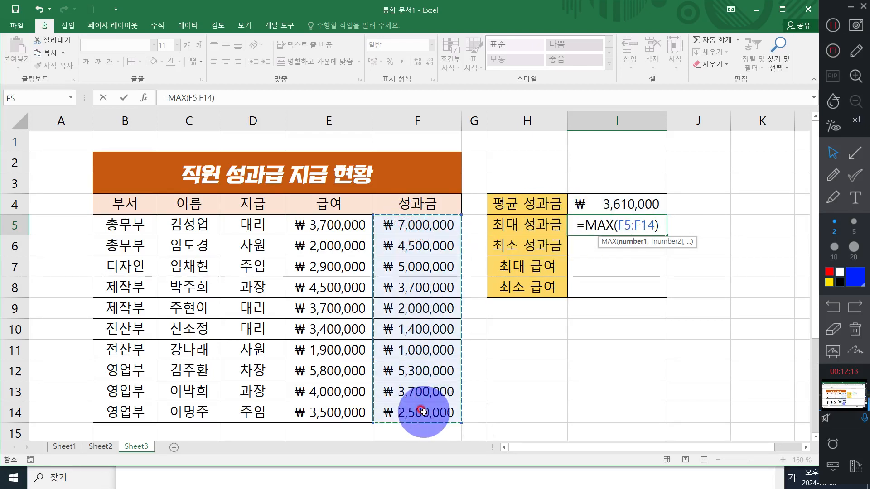
pyautogui.press('Return')
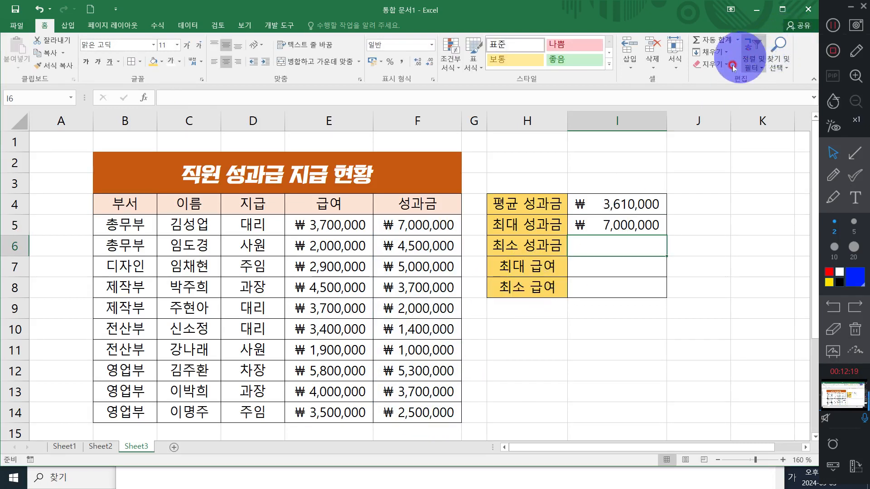
# Calculate the minimum bonus in I6 with the AutoSum Min function over F5:F14
pyautogui.click(738, 40)
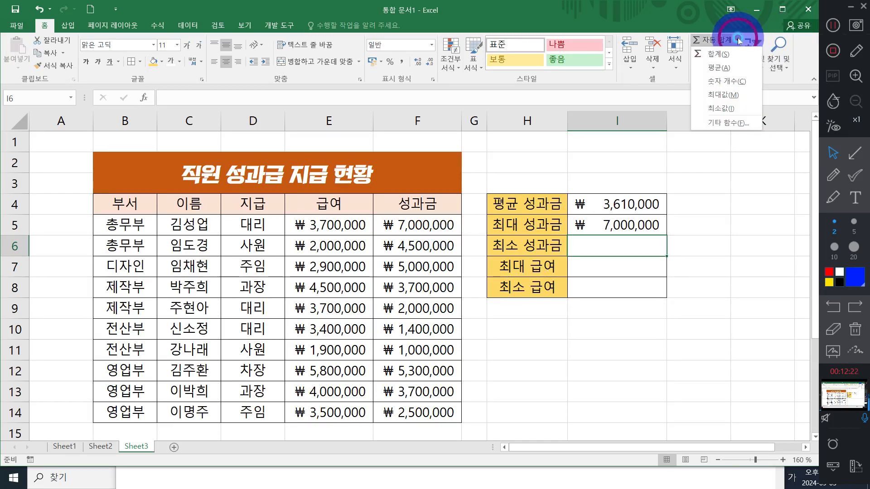
pyautogui.click(720, 108)
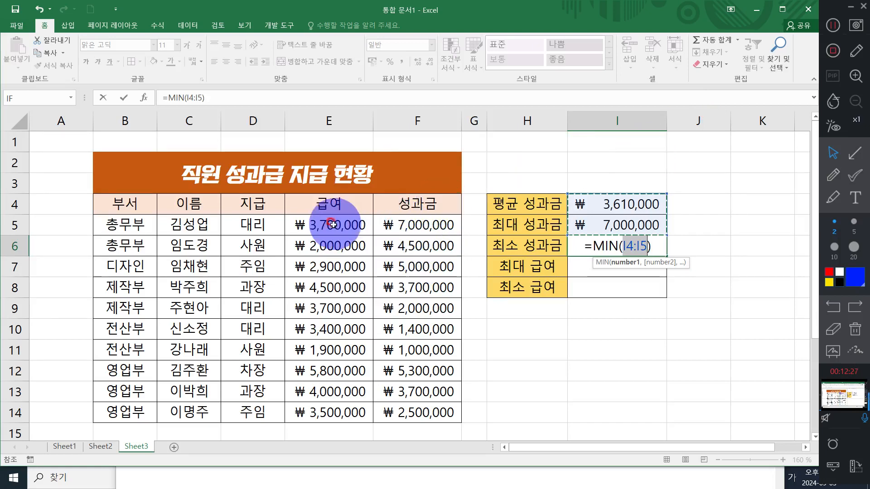
pyautogui.moveTo(426, 226); pyautogui.dragTo(403, 401)
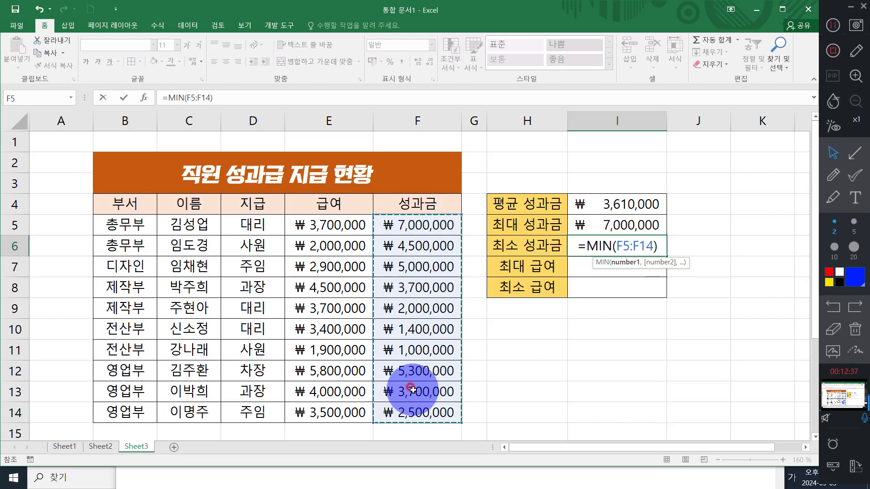
pyautogui.press('Return')
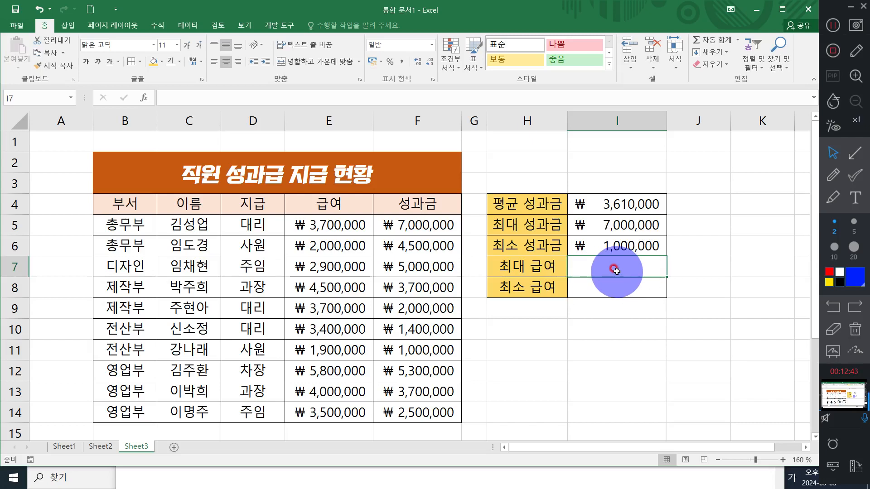
# Calculate the maximum salary in I7 with the AutoSum Max function over E5:E14
pyautogui.click(737, 40)
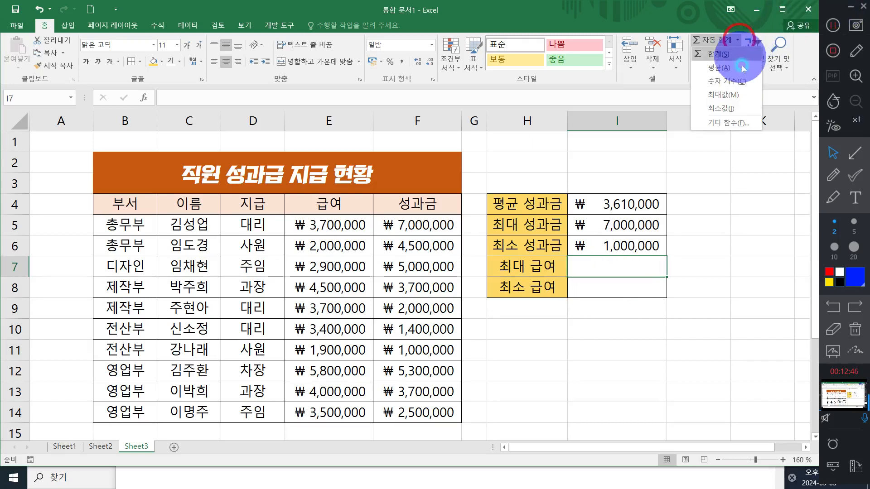
pyautogui.click(721, 95)
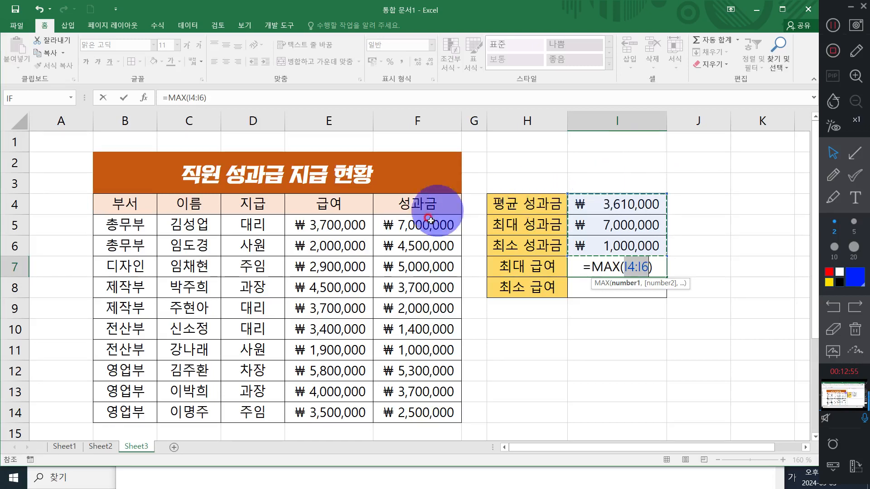
pyautogui.moveTo(323, 231); pyautogui.dragTo(311, 416)
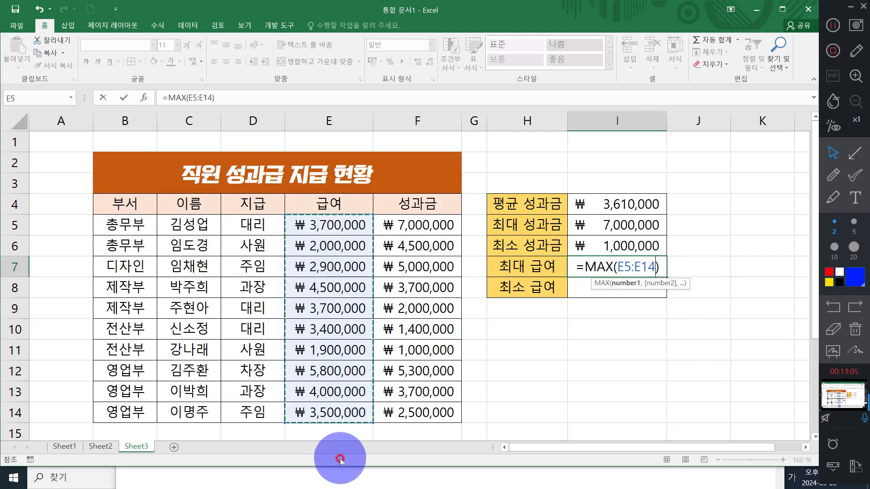
pyautogui.press('Return')
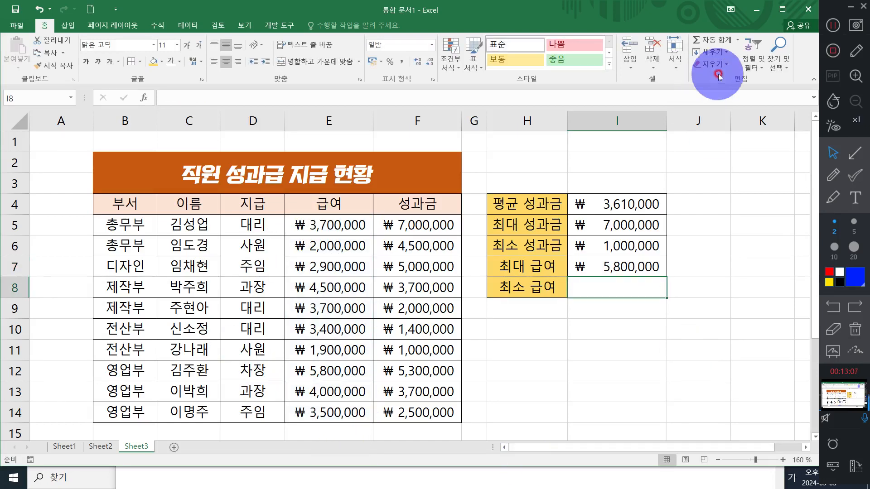
# Calculate the minimum salary in I8 with the AutoSum Min function over E5:E14
pyautogui.click(737, 39)
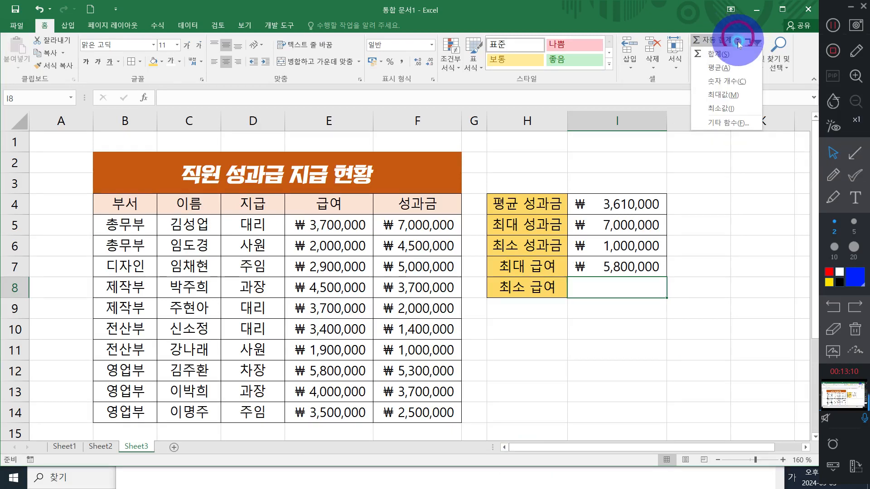
pyautogui.click(723, 107)
pyautogui.moveTo(304, 220); pyautogui.dragTo(305, 411)
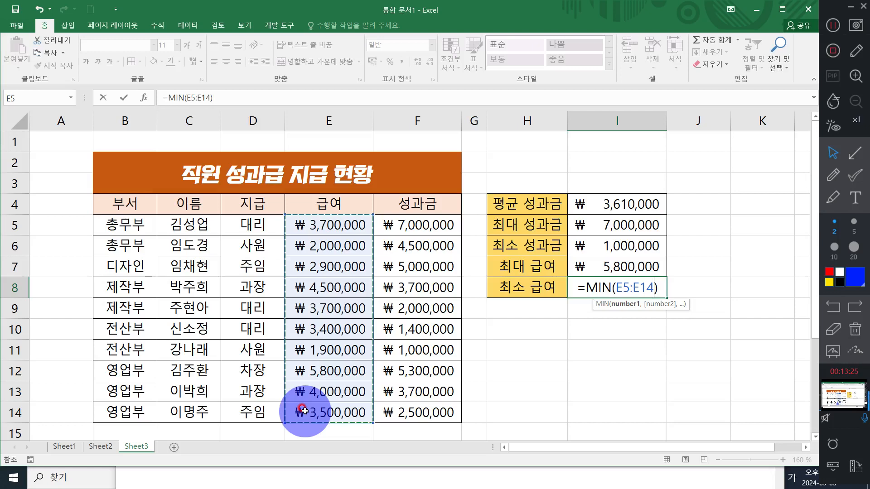
pyautogui.press('Return')
pyautogui.click(408, 377)
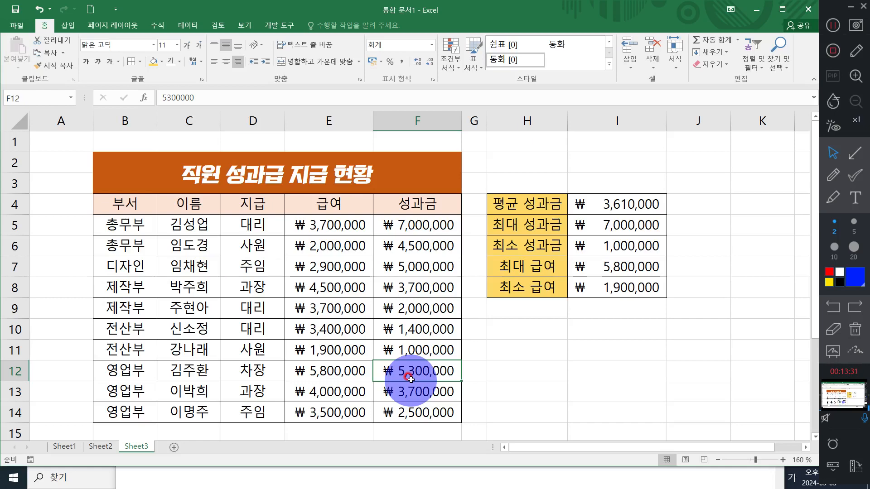
# Switch to the untitled Notepad note, close it without saving, and return to the Excel sheet
pyautogui.click(485, 479)
pyautogui.click(770, 293)
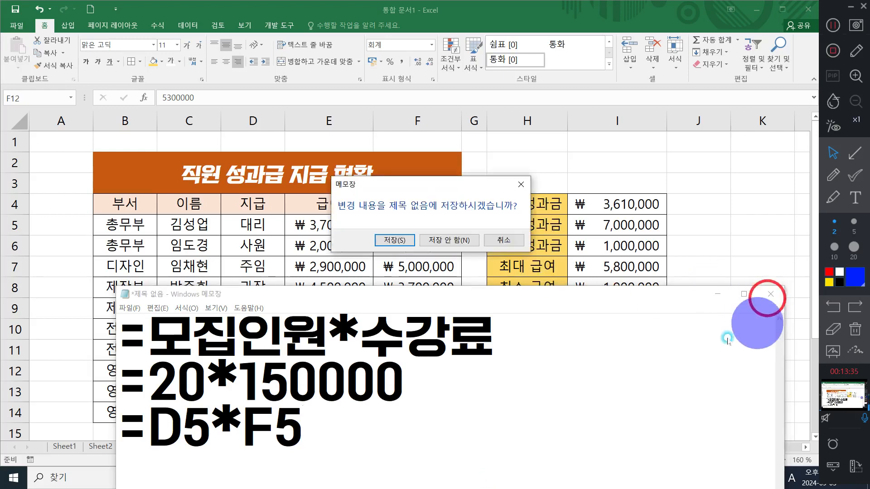
pyautogui.click(431, 244)
pyautogui.click(399, 177)
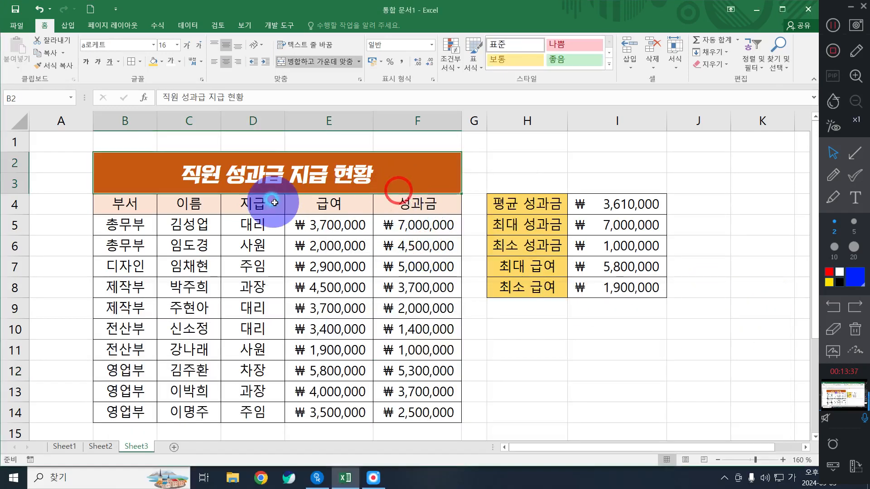
# Browse in File Explorer to the 개인 folder on MYBOX (N:) and return to the Excel bonus sheet
pyautogui.click(231, 478)
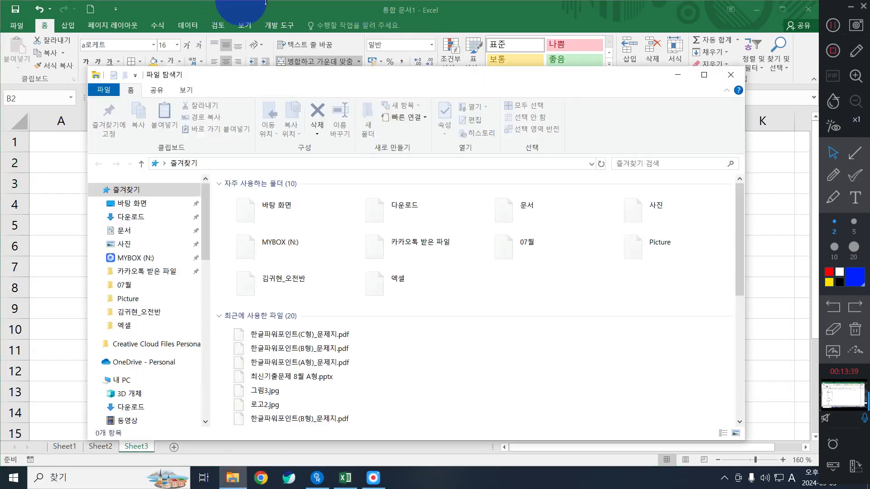
pyautogui.click(293, 252)
pyautogui.doubleClick(293, 252)
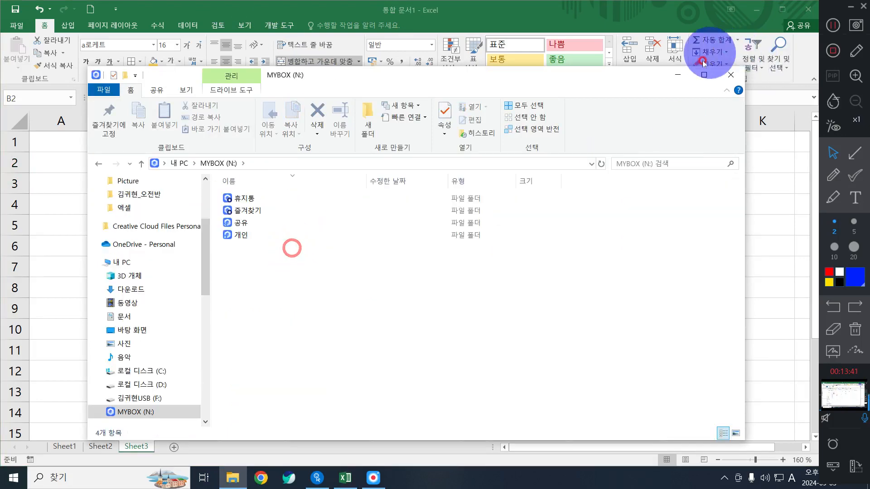
pyautogui.click(240, 236)
pyautogui.doubleClick(240, 236)
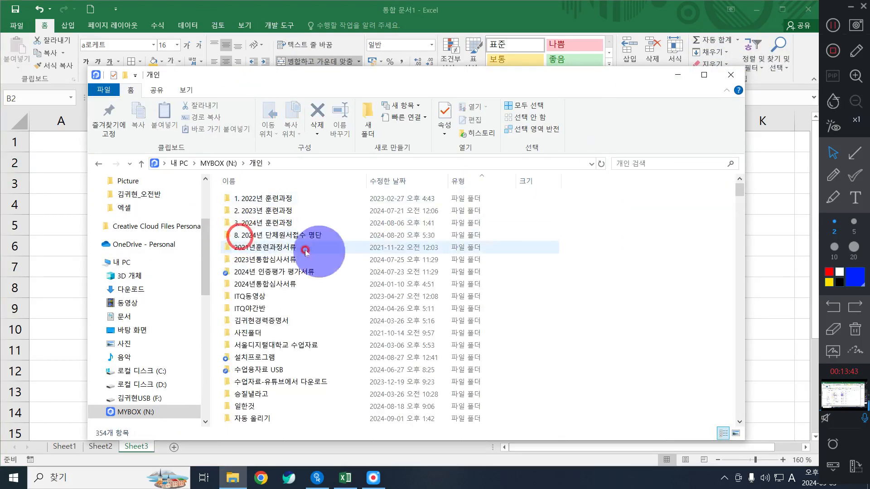
pyautogui.click(55, 212)
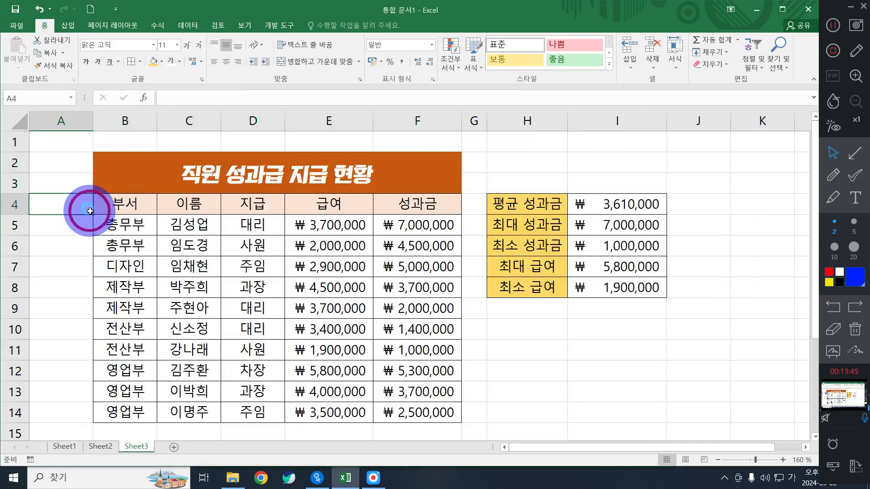
pyautogui.click(198, 239)
pyautogui.click(324, 286)
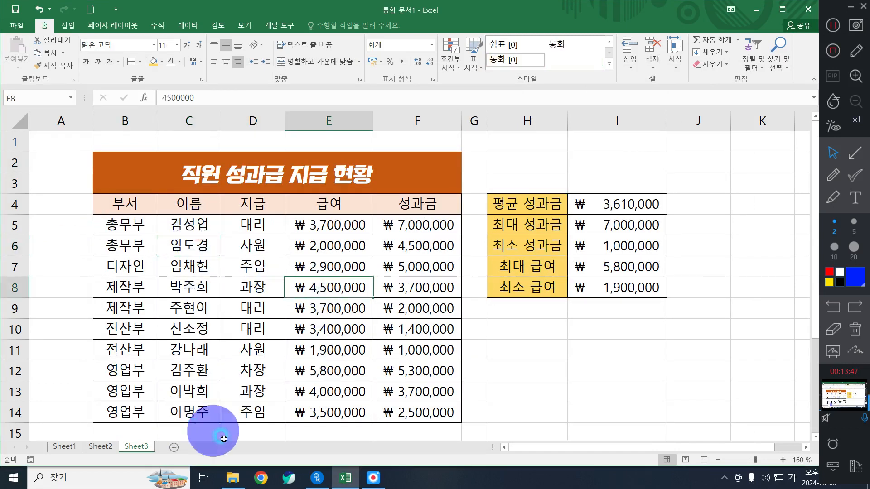
pyautogui.click(172, 318)
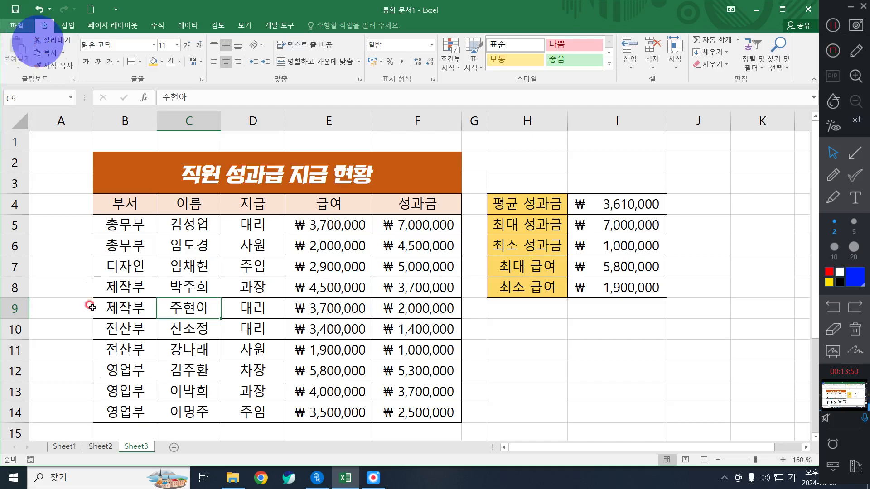
# Open the Save As dialog for the bonus workbook to browse for a storage location
pyautogui.click(17, 25)
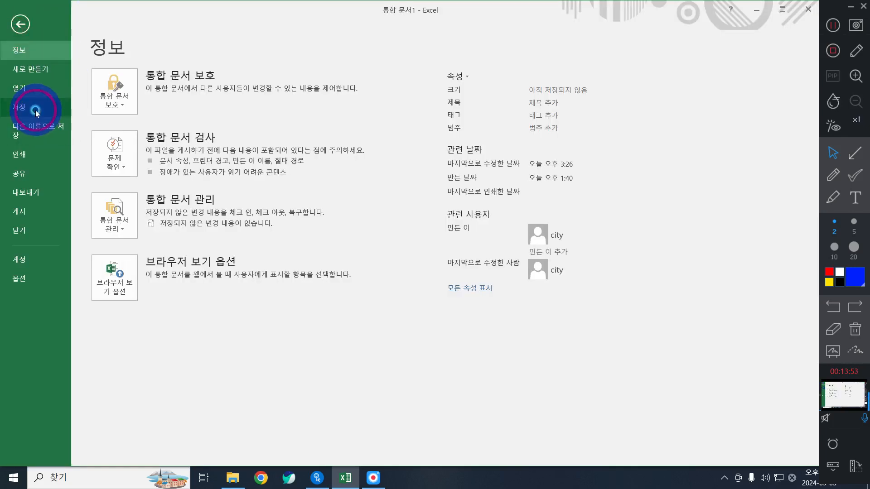
pyautogui.click(43, 127)
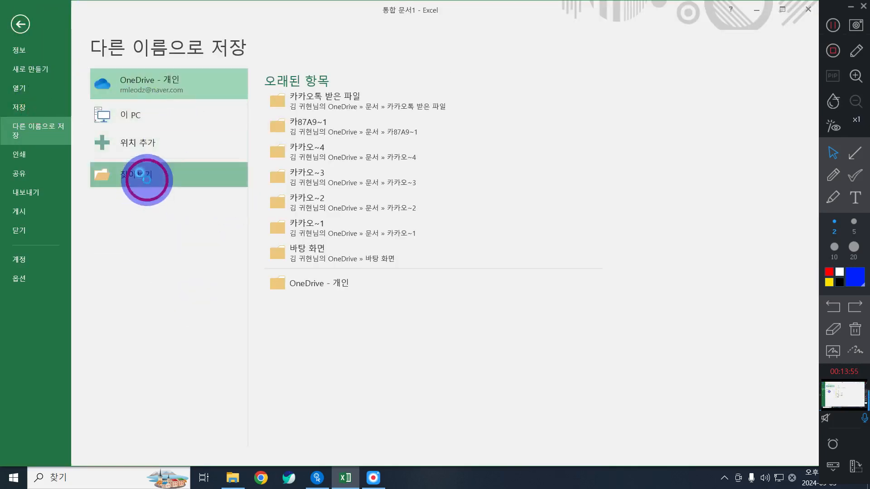
pyautogui.click(144, 178)
# Switch to File Explorer, open 수업용자료 USB > [1]엑셀기초반, and search that folder for 수식
pyautogui.click(235, 480)
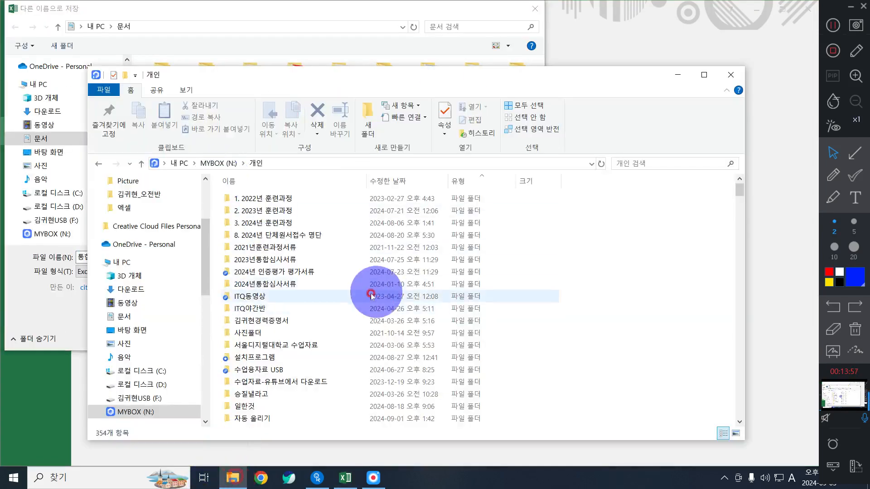
pyautogui.doubleClick(256, 369)
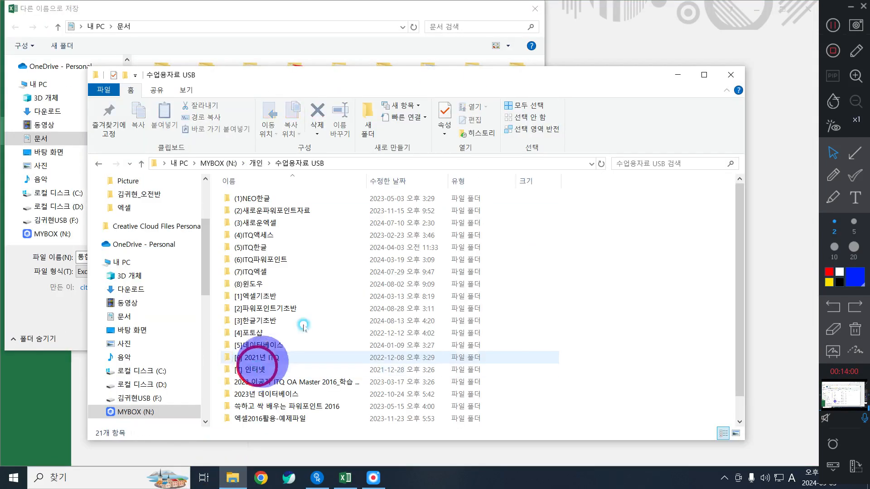
pyautogui.doubleClick(269, 296)
pyautogui.click(647, 161)
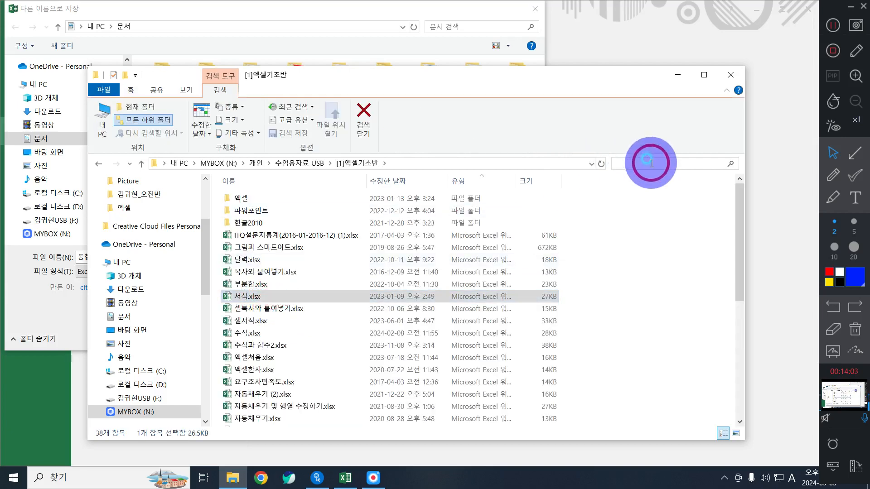
pyautogui.write('TN')
pyautogui.press('BackSpace')
pyautogui.press('BackSpace')
pyautogui.press('Hangul')
pyautogui.write('수식')
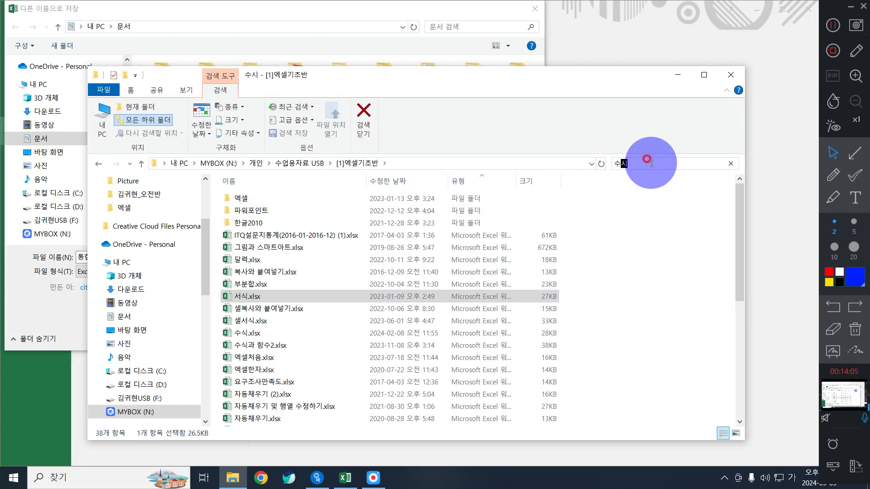
# Return to Excel's Save As dialog and choose the 오후 > 엑셀 folder on the USB drive (F:) as the location
pyautogui.click(29, 2)
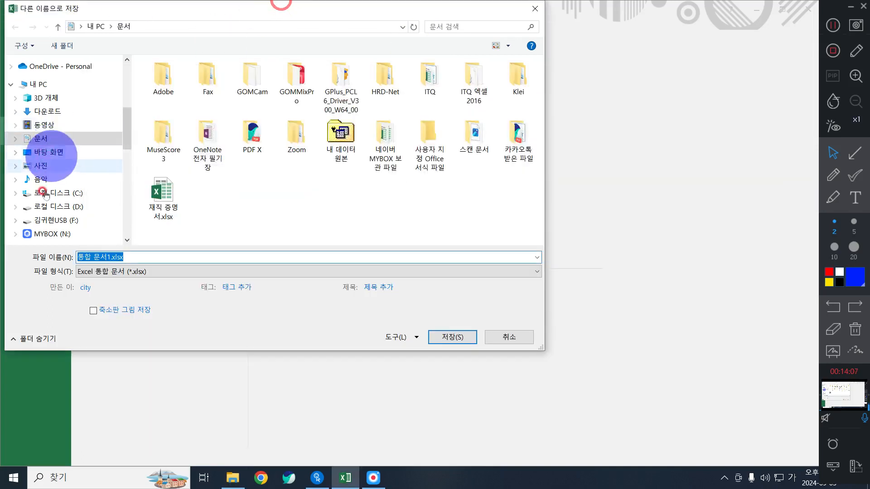
pyautogui.click(54, 221)
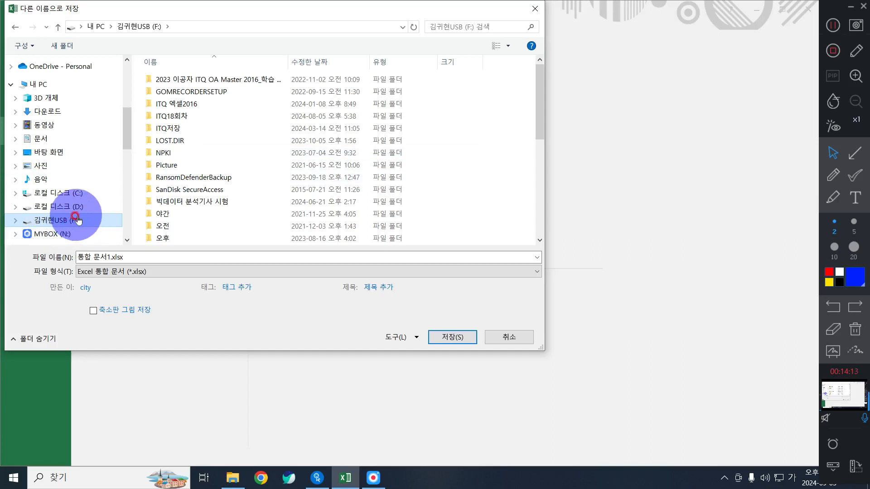
pyautogui.click(183, 225)
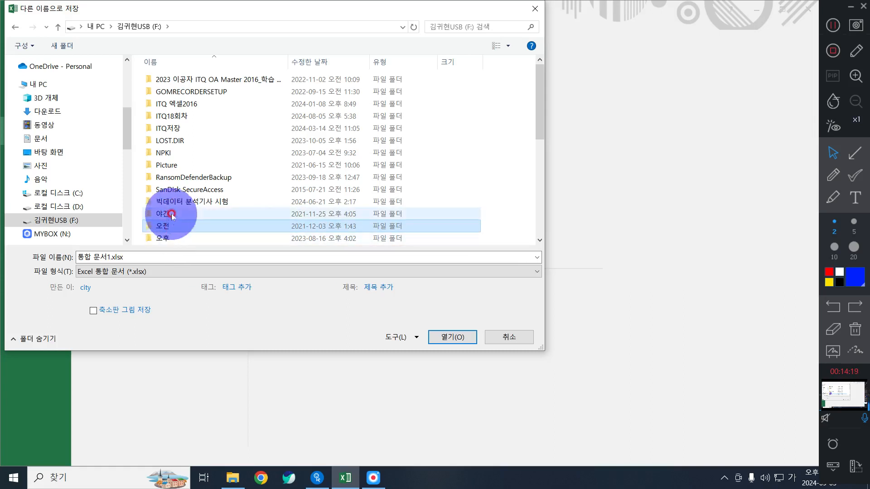
pyautogui.click(176, 238)
pyautogui.doubleClick(177, 238)
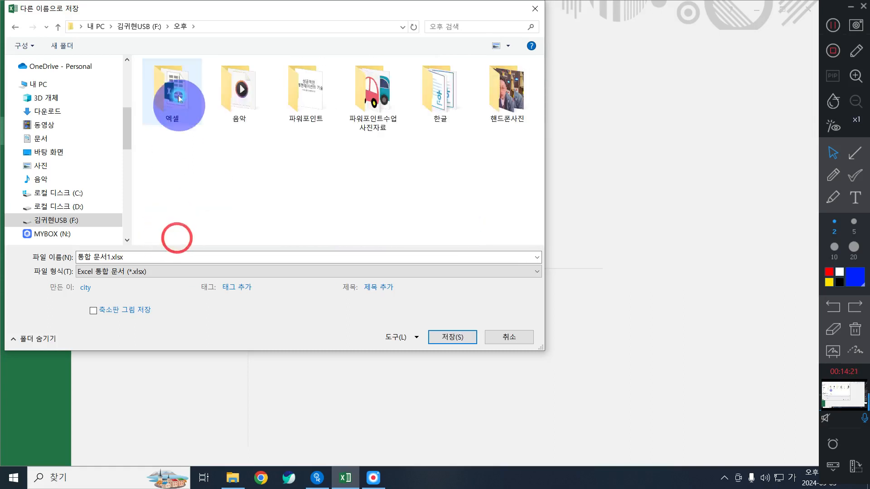
pyautogui.doubleClick(172, 82)
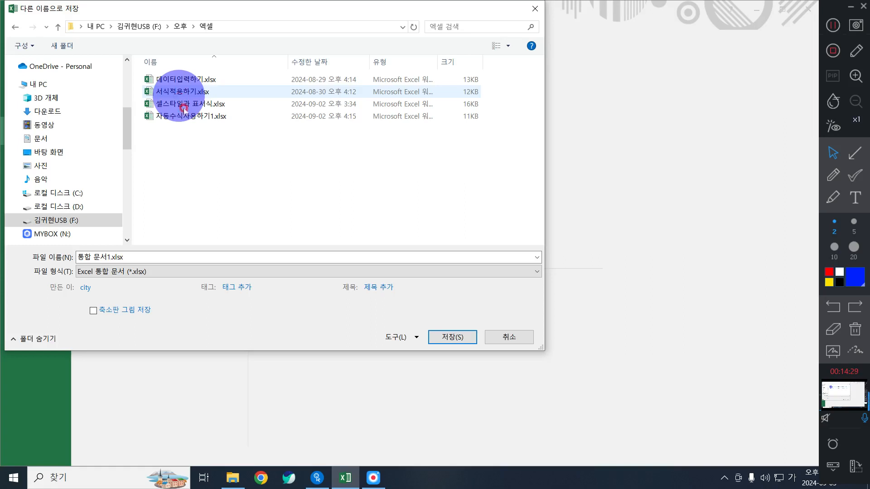
# Name the workbook 자동수식사용하기2 and save it in the 엑셀 folder as an Excel workbook
pyautogui.doubleClick(118, 257)
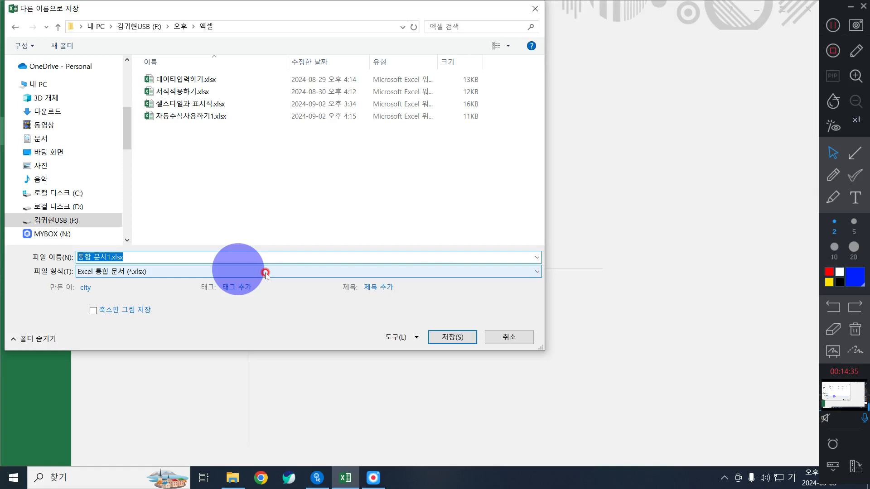
pyautogui.write('자동수식상')
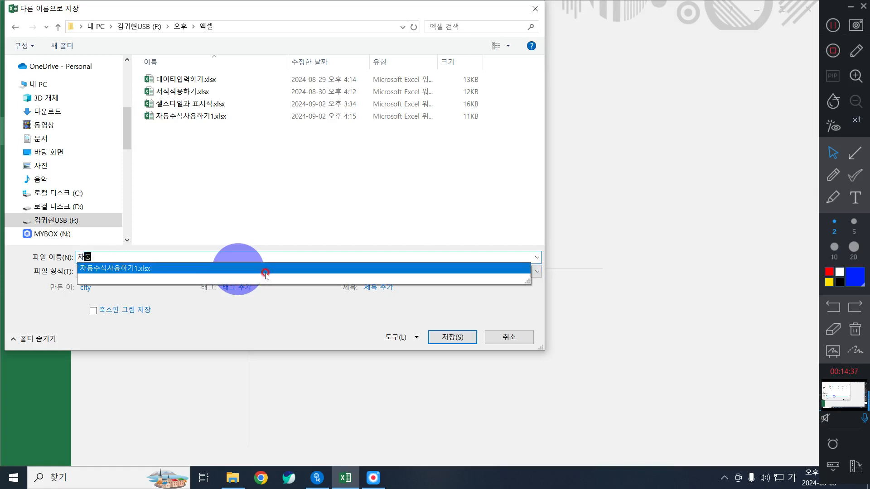
pyautogui.write('용하기2')
pyautogui.click(265, 274)
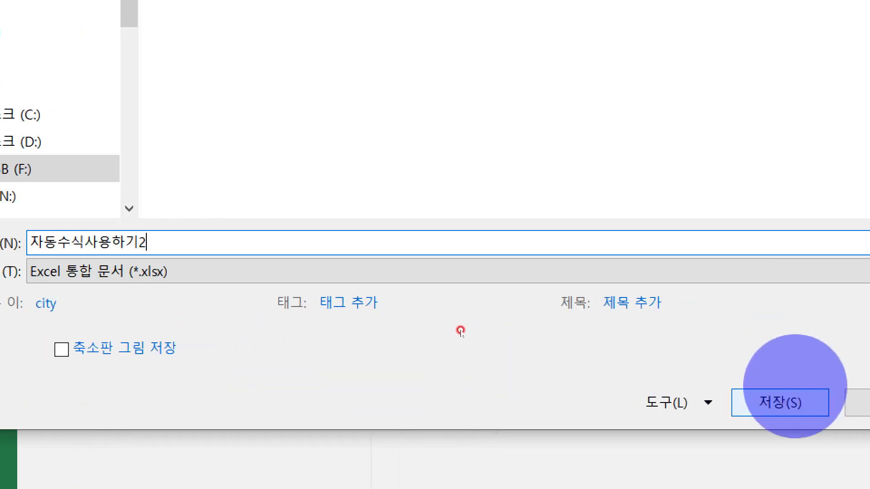
pyautogui.click(863, 402)
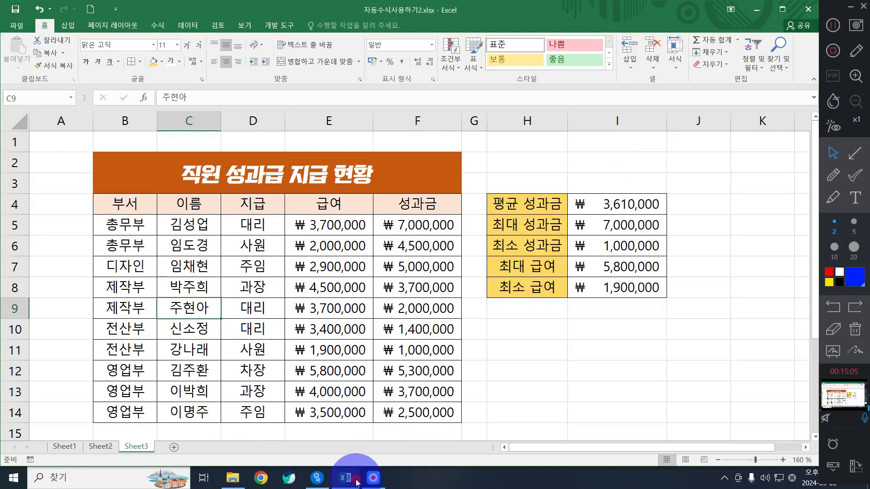
# Switch to File Explorer and open 수식.xlsx from the search results in Excel
pyautogui.click(232, 478)
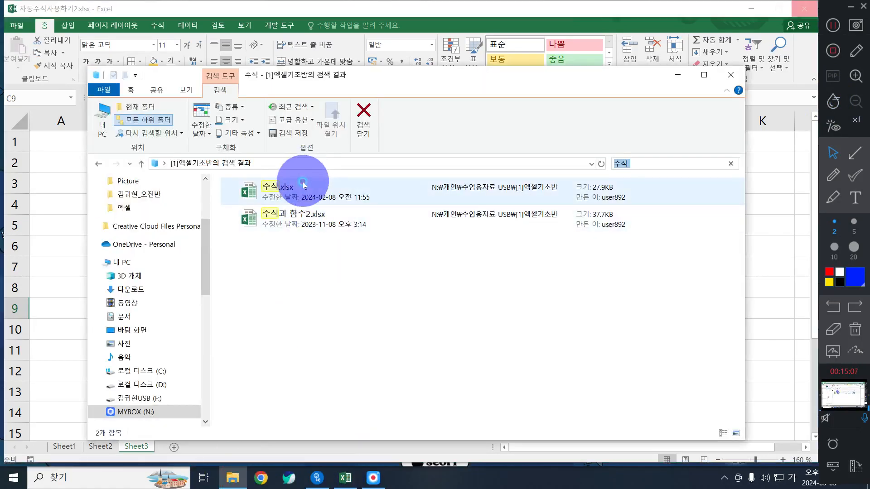
pyautogui.click(303, 181)
pyautogui.doubleClick(539, 197)
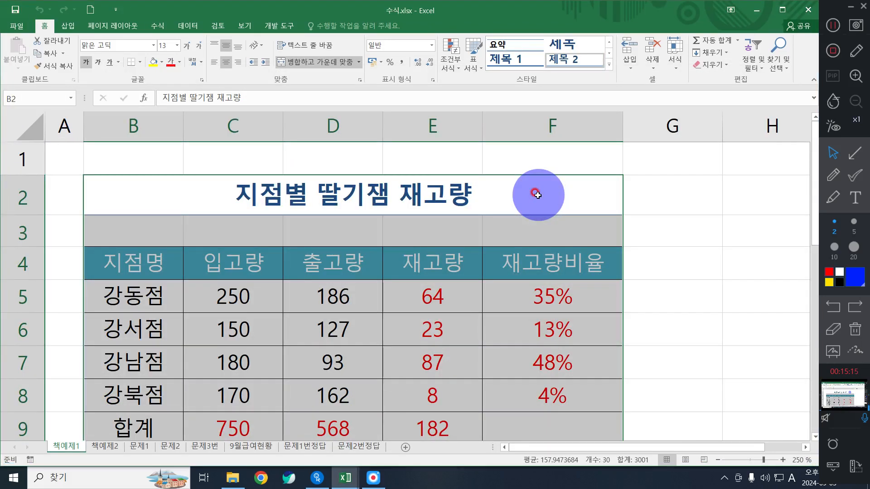
# Show the 9월급여현황 sheet of 수식.xlsx and clear the range selection by selecting cell I6
pyautogui.click(485, 198)
pyautogui.scroll(-2, 424, 237)
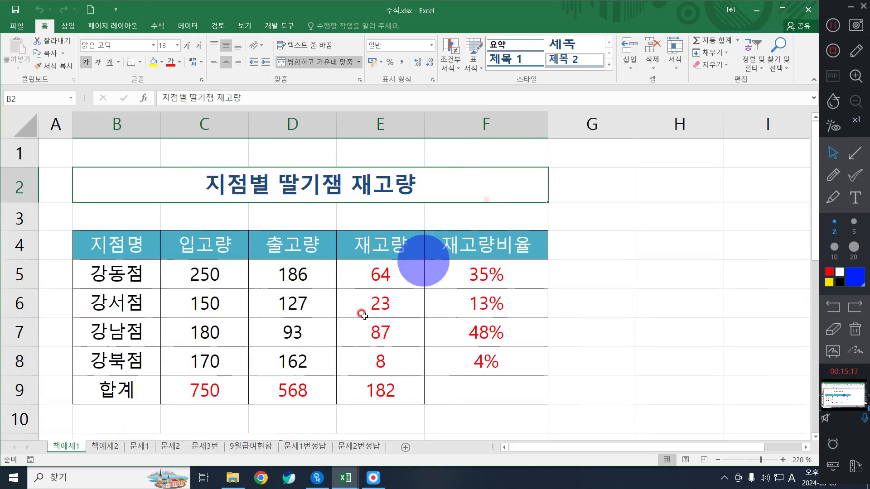
pyautogui.click(250, 446)
pyautogui.scroll(2, 408, 317)
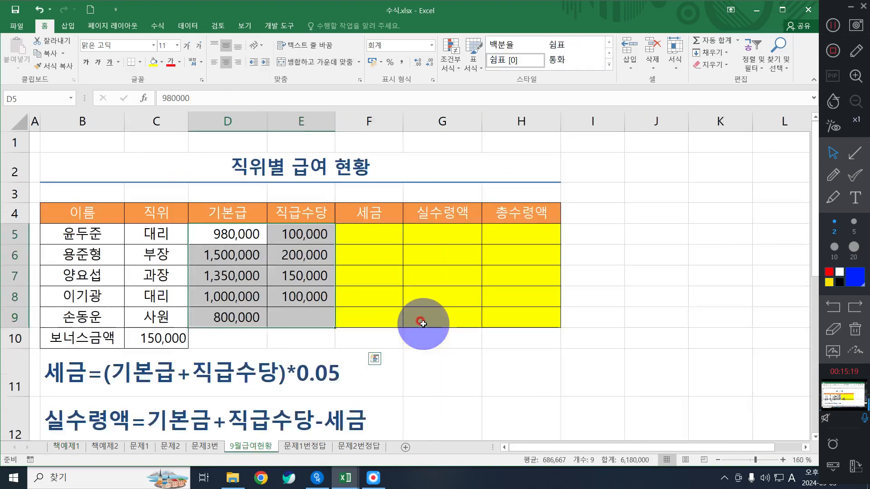
pyautogui.scroll(-2, 423, 324)
pyautogui.click(420, 217)
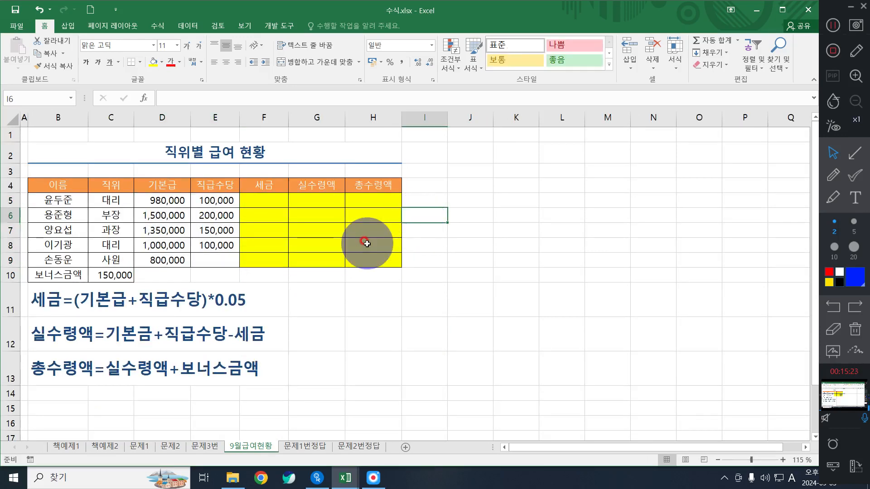
# Check the print preview of 9월급여현황, look at the 문제1 sheet, and return to 9월급여현황
pyautogui.hotkey('ctrl', 'p')
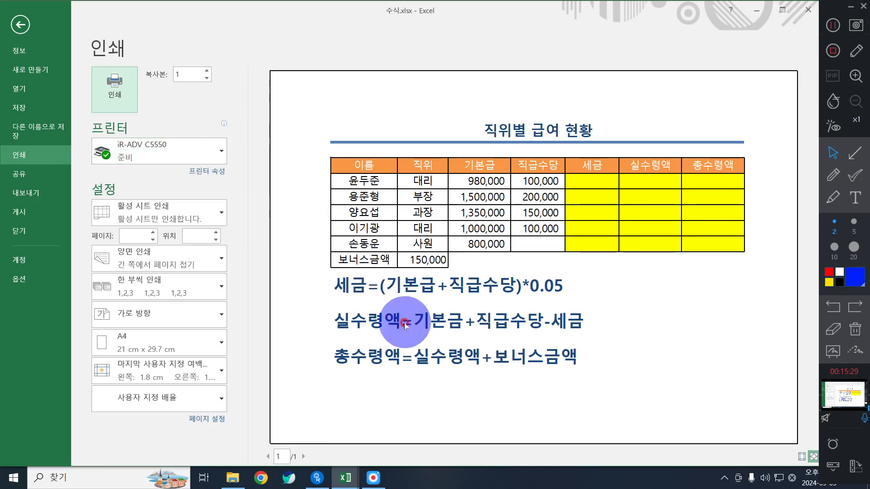
pyautogui.click(14, 28)
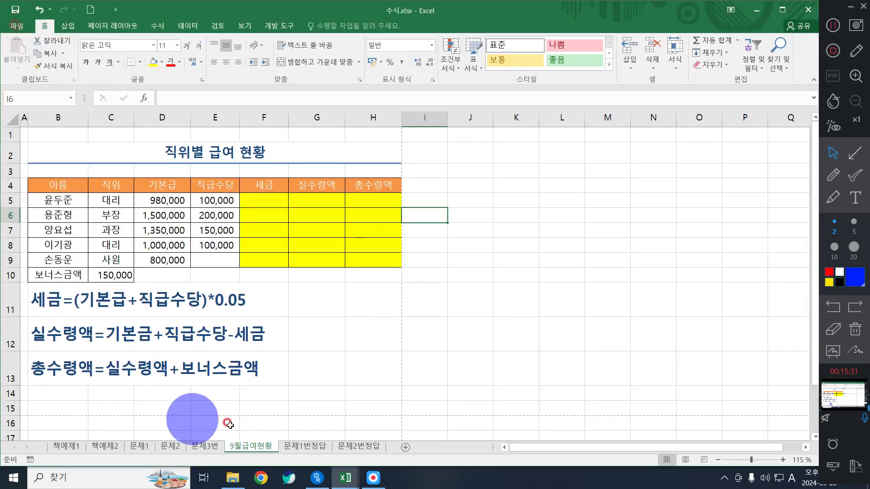
pyautogui.click(145, 448)
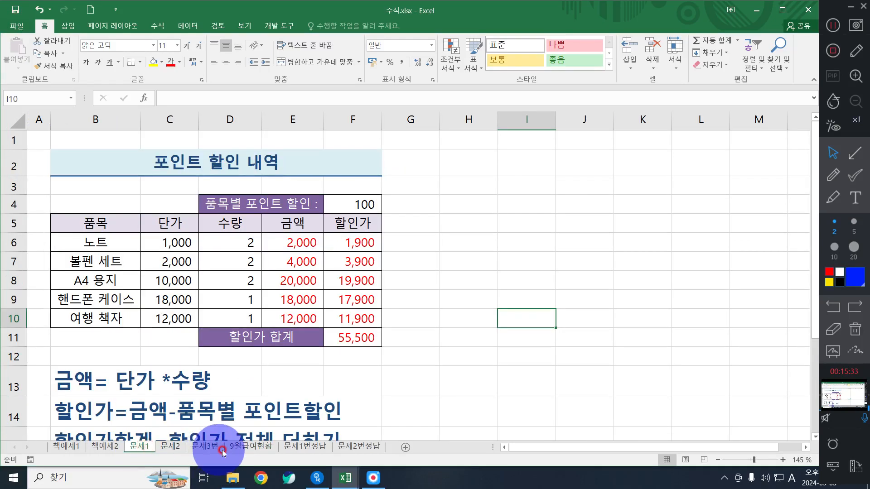
pyautogui.click(242, 446)
pyautogui.click(271, 276)
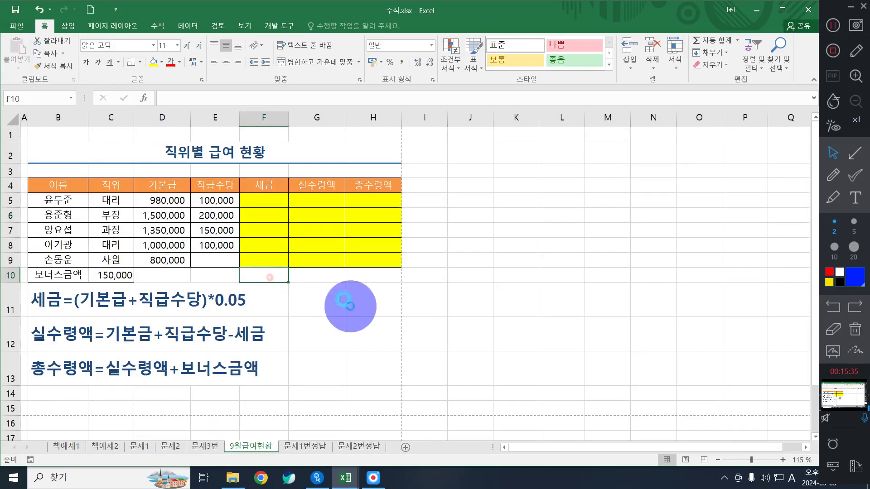
# Open the print settings for the 9월급여현황 sheet and choose EPSON L3100 Series as the printer
pyautogui.scroll(1, 345, 305)
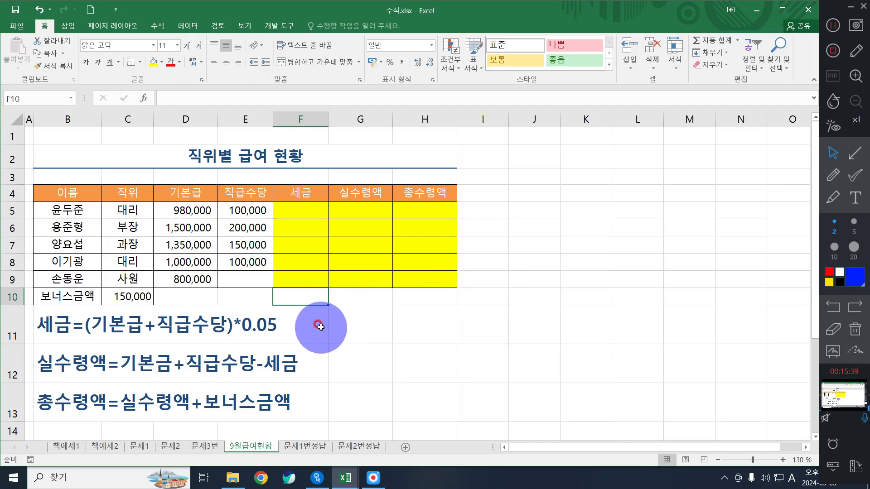
pyautogui.hotkey('ctrl', 'p')
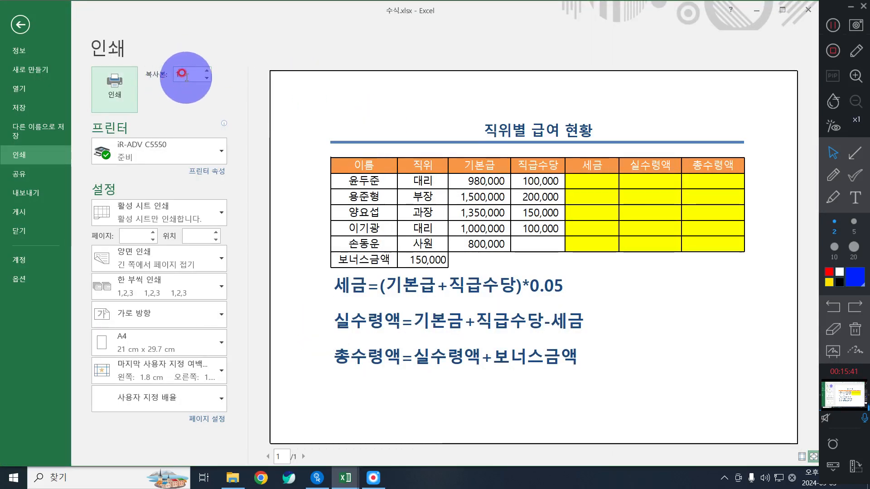
pyautogui.click(173, 157)
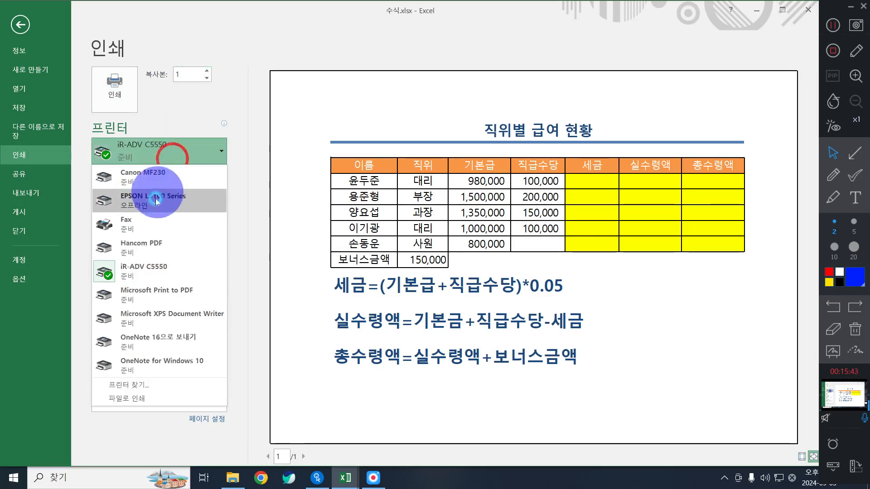
pyautogui.click(155, 201)
pyautogui.click(155, 202)
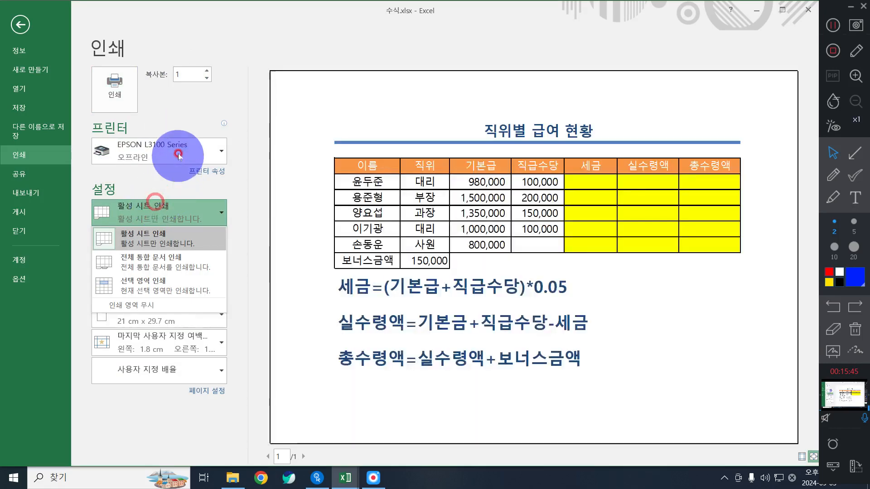
pyautogui.click(179, 153)
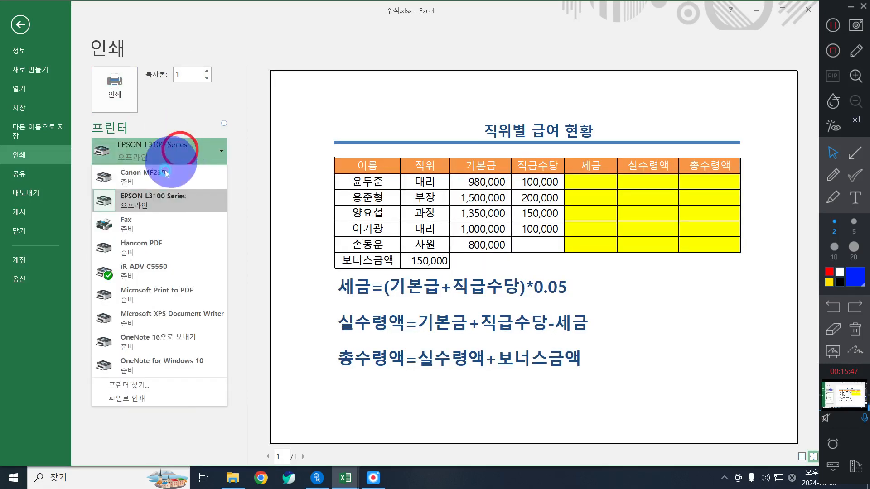
pyautogui.click(151, 199)
pyautogui.click(153, 138)
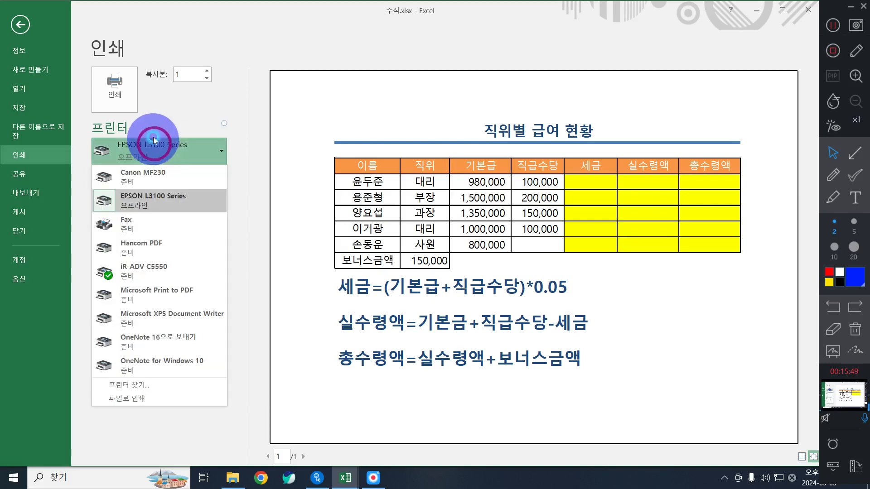
# Set the number of copies to 10 and print the 9월급여현황 sheet
pyautogui.click(188, 74)
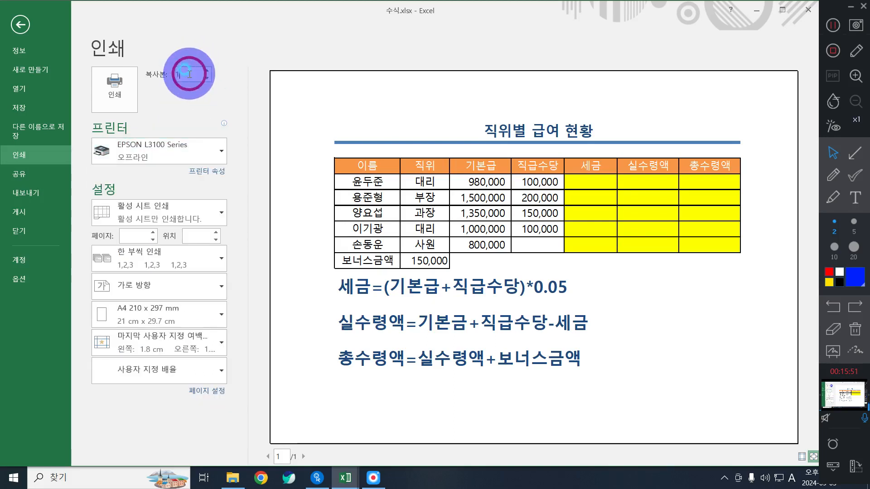
pyautogui.write('0')
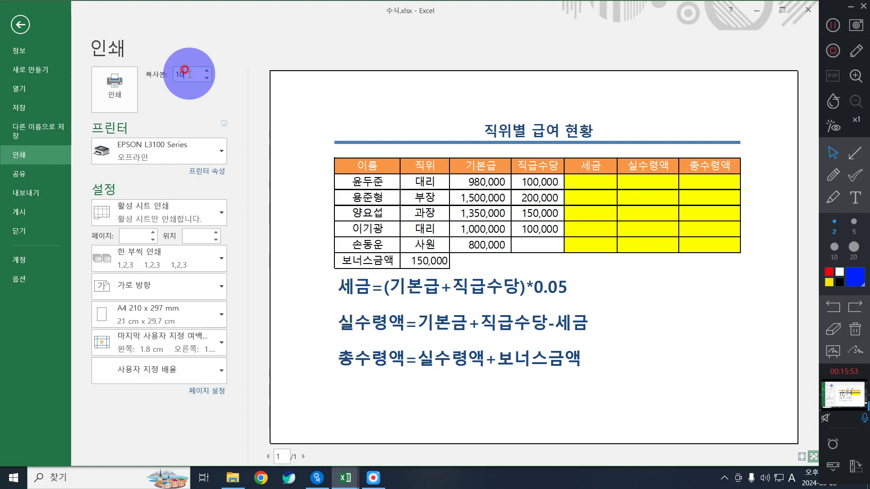
pyautogui.click(114, 79)
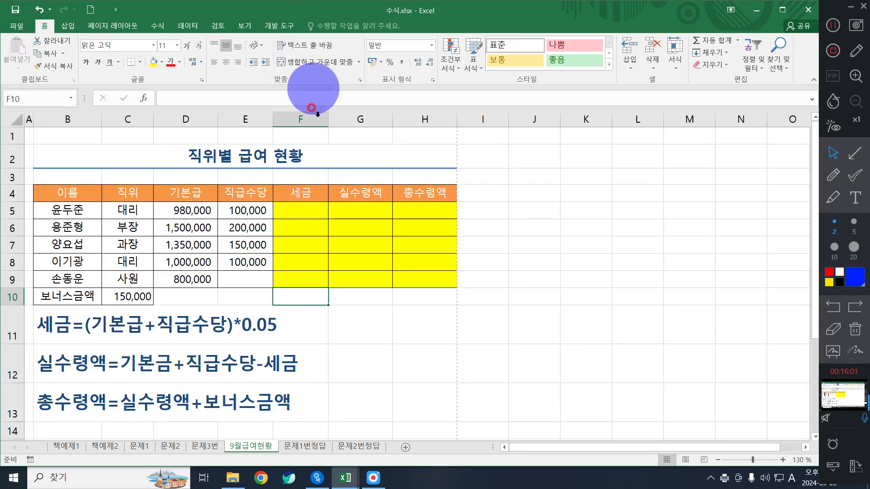
pyautogui.click(346, 241)
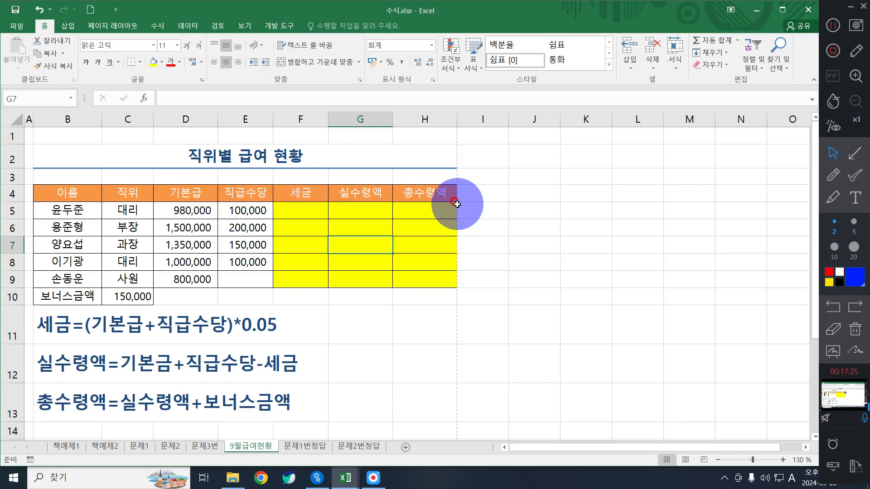
pyautogui.click(322, 170)
pyautogui.scroll(1, 347, 212)
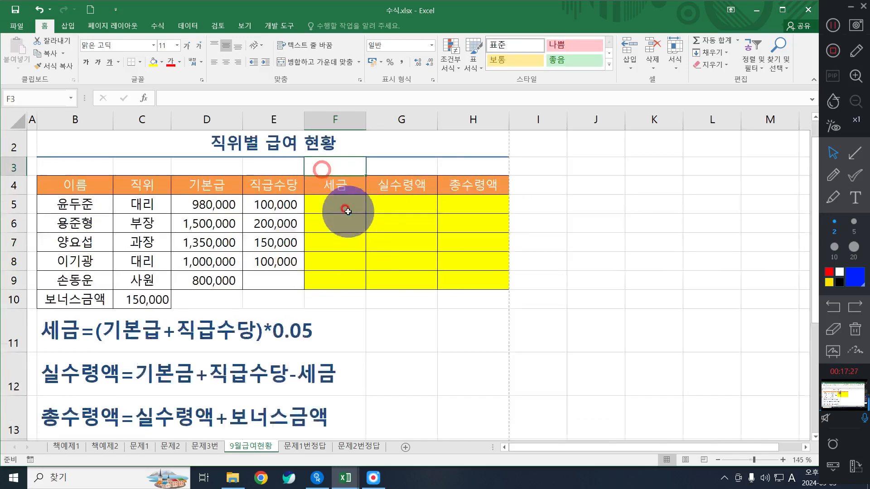
pyautogui.scroll(3, 347, 211)
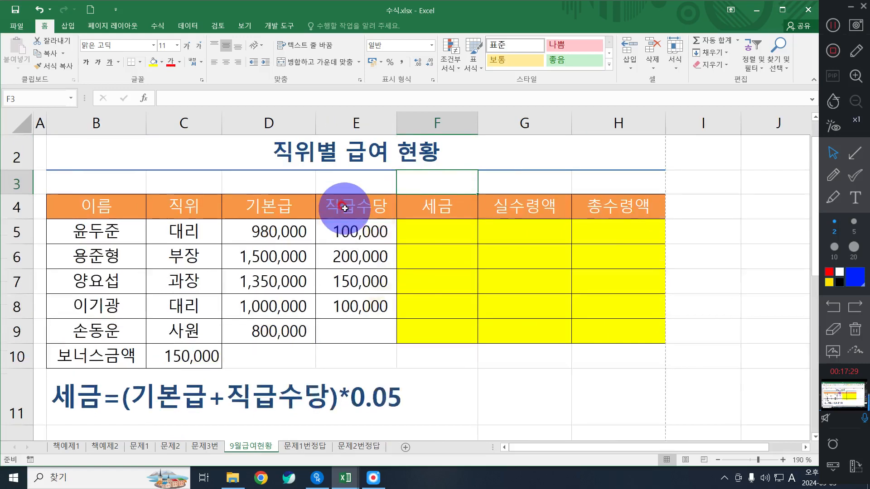
pyautogui.scroll(1, 344, 208)
pyautogui.scroll(1, 345, 208)
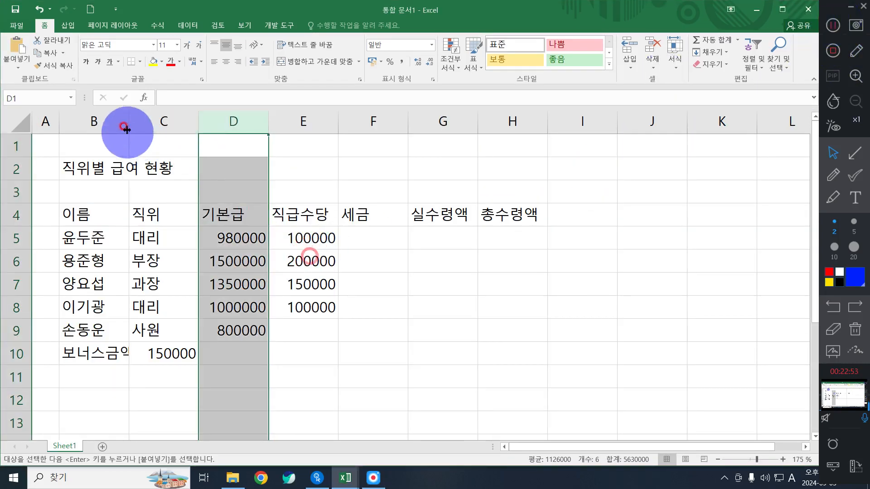
# Widen column B so the 보너스금액 label fits, and select cell C10
pyautogui.click(183, 238)
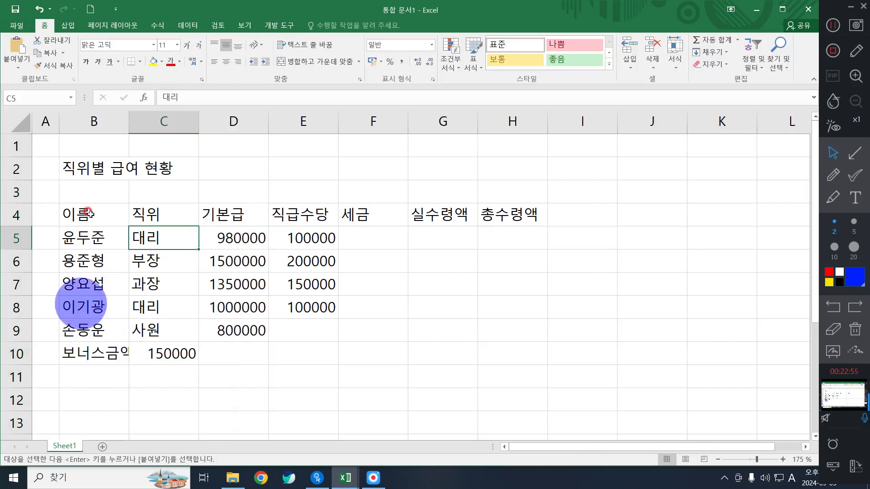
pyautogui.moveTo(129, 122); pyautogui.dragTo(147, 122)
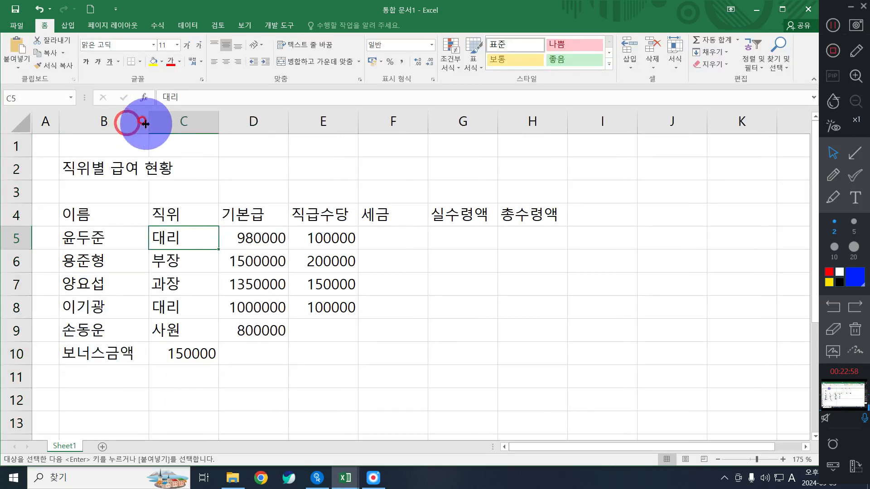
pyautogui.click(203, 372)
pyautogui.click(195, 353)
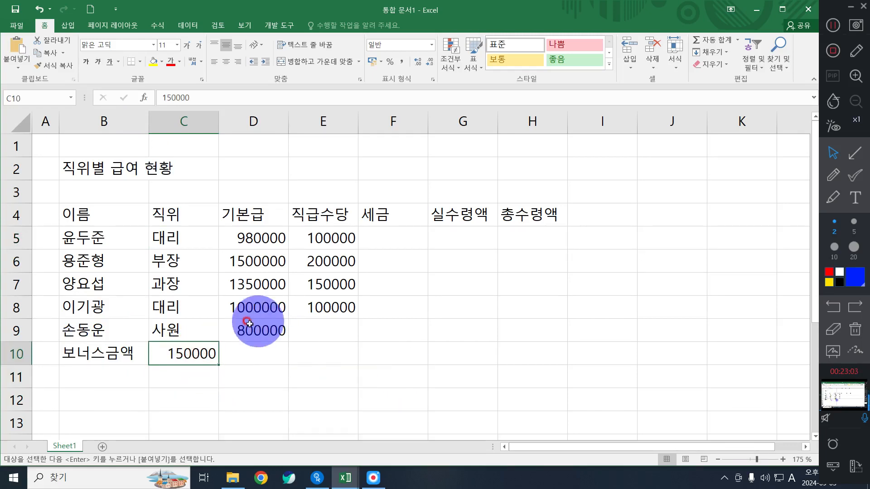
# Apply the comma style to the 기본급 and 직급수당 amounts in D5:E9
pyautogui.moveTo(236, 241); pyautogui.dragTo(334, 330)
pyautogui.click(212, 306)
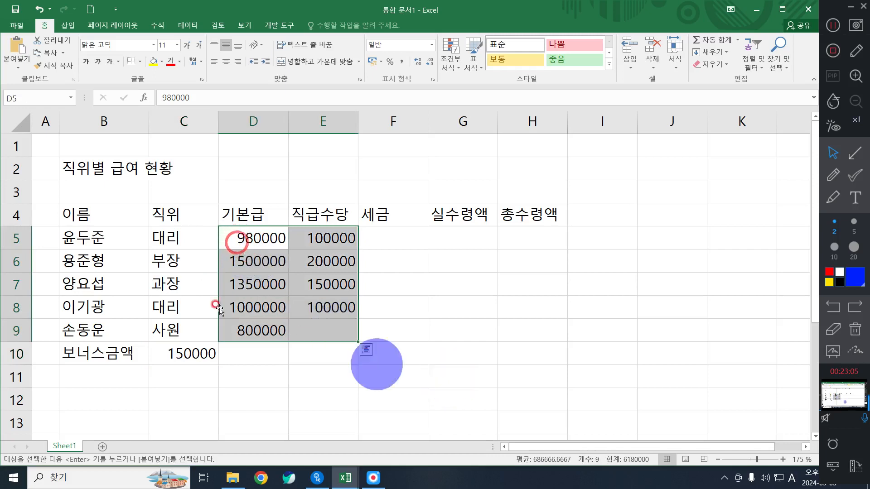
pyautogui.moveTo(253, 239); pyautogui.dragTo(339, 330)
pyautogui.click(216, 371)
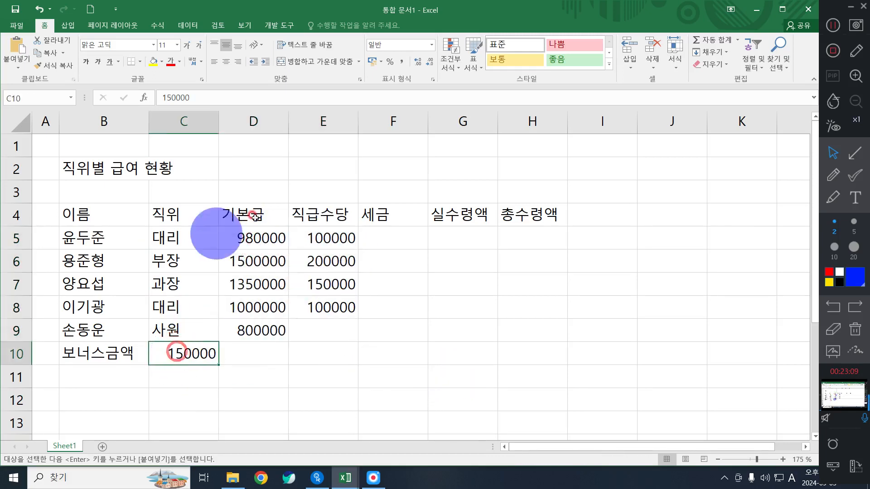
pyautogui.moveTo(271, 239); pyautogui.dragTo(334, 330)
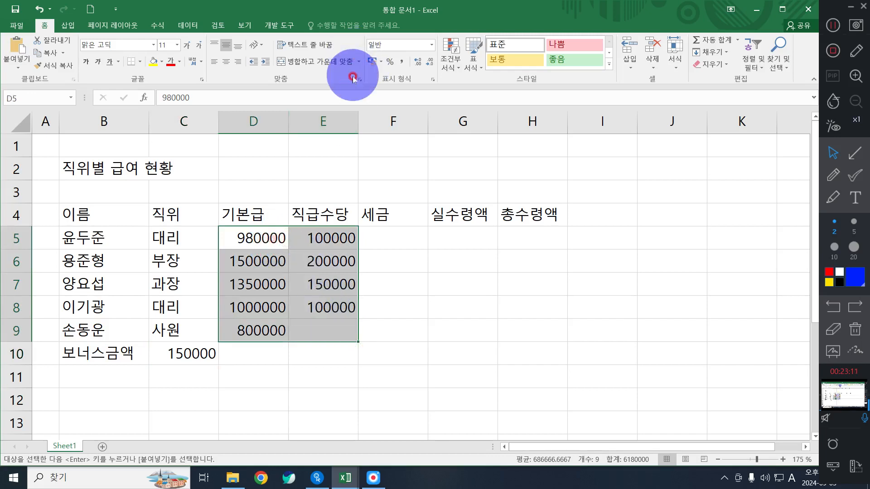
pyautogui.click(402, 60)
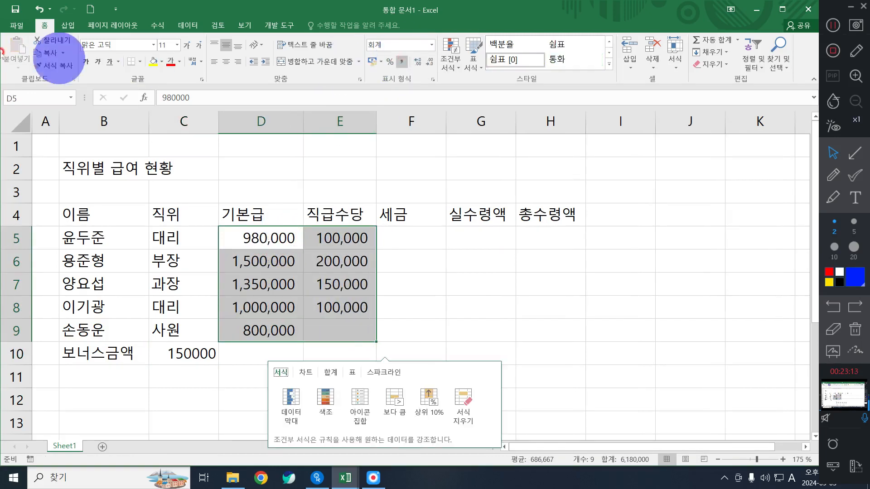
pyautogui.click(402, 62)
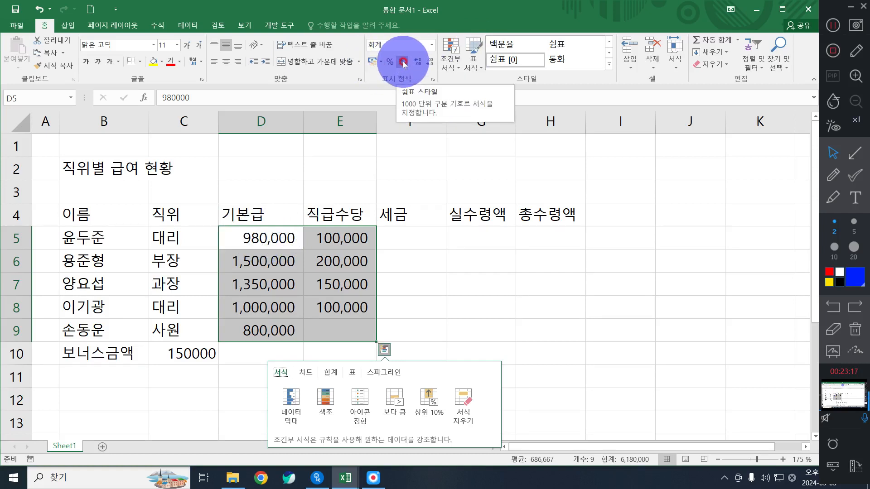
pyautogui.click(404, 64)
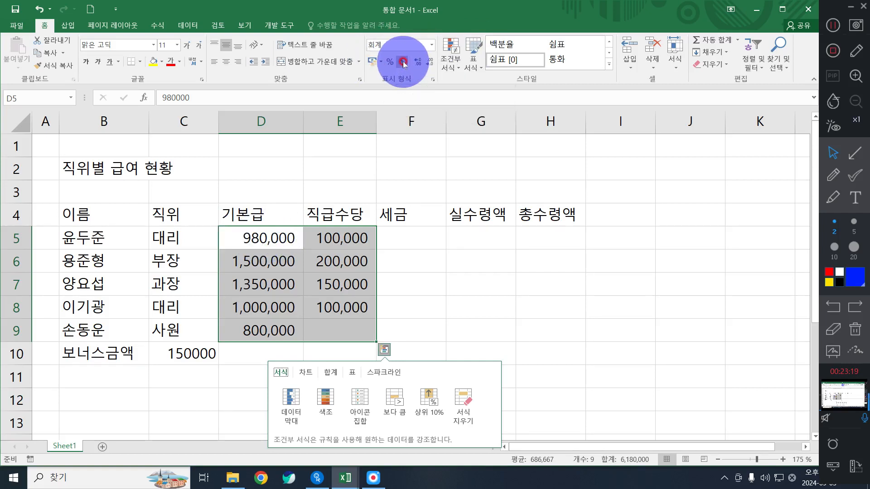
pyautogui.click(403, 64)
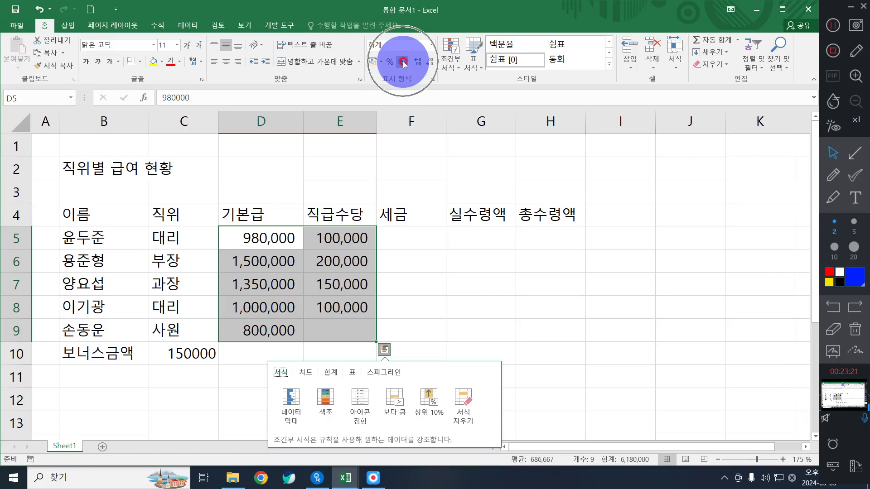
pyautogui.click(403, 64)
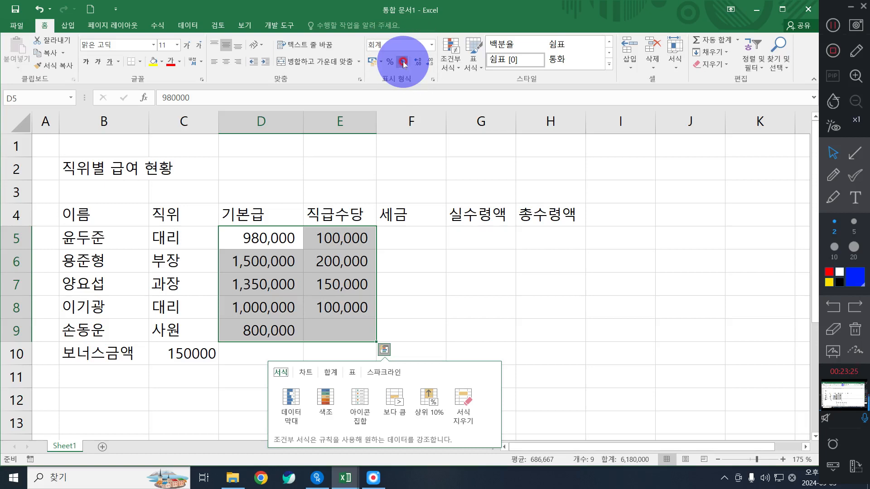
# Try the comma style on the 보너스금액 value in C10 and undo it
pyautogui.click(194, 350)
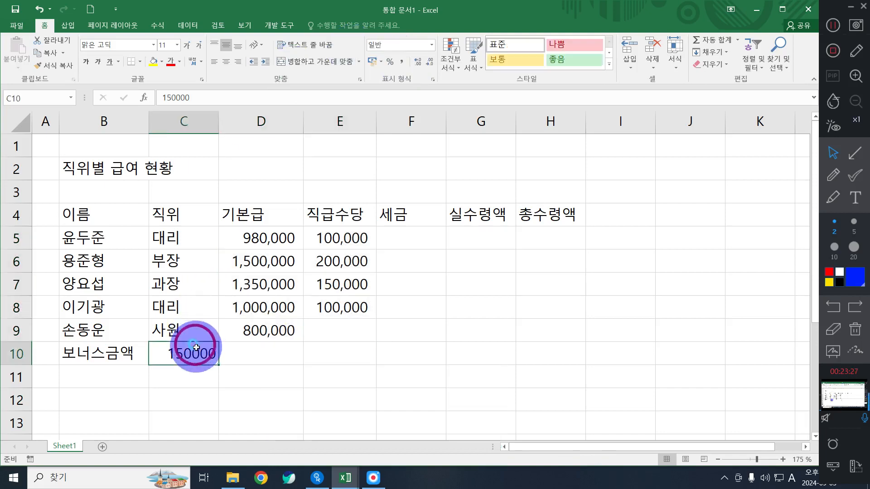
pyautogui.click(402, 61)
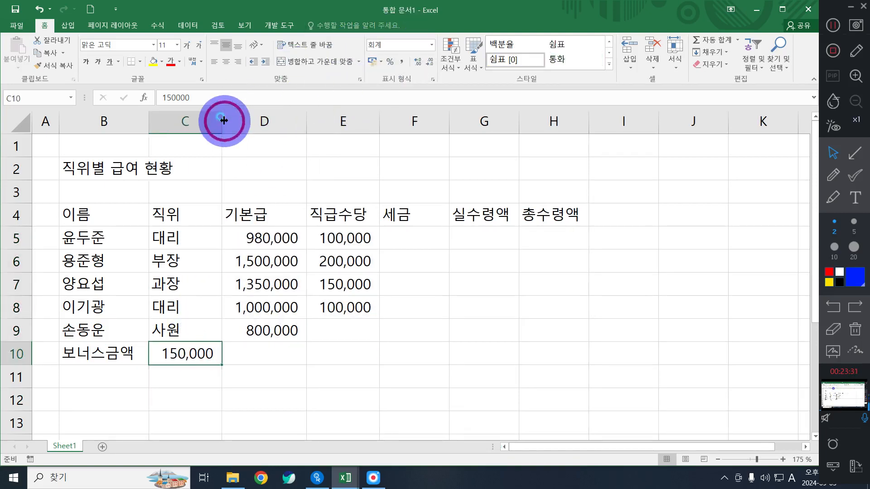
pyautogui.hotkey('ctrl', 'z')
pyautogui.click(380, 279)
pyautogui.click(308, 251)
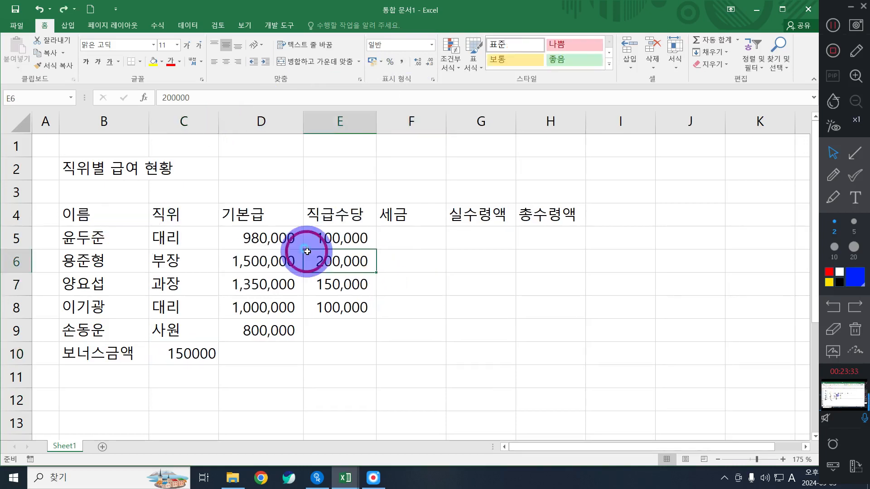
# Format the 보너스금액 value in C10 with the comma style and select cell E5
pyautogui.click(180, 357)
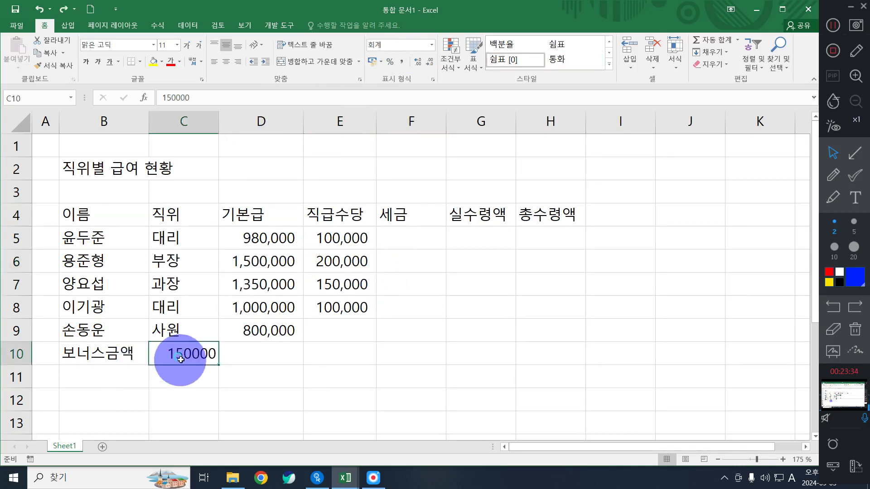
pyautogui.click(401, 61)
pyautogui.click(369, 229)
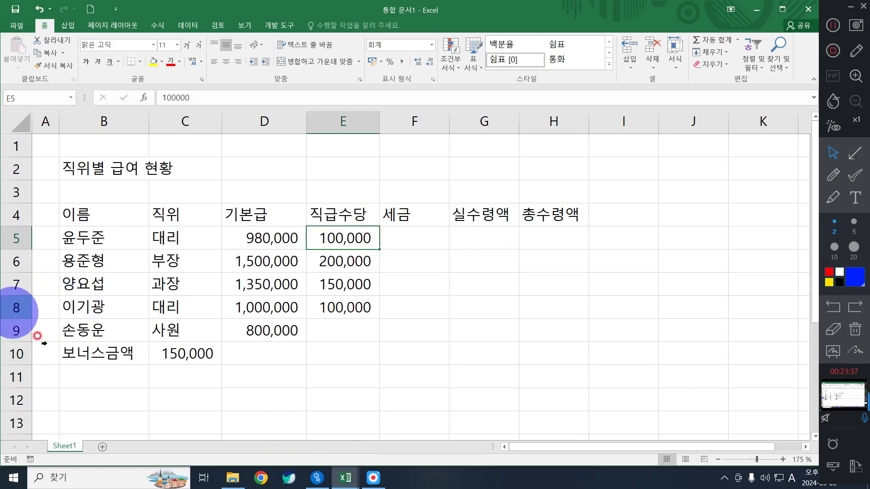
# Apply all borders to the salary table B4:H10 and clear the range selection by selecting D11
pyautogui.click(121, 353)
pyautogui.moveTo(121, 353); pyautogui.dragTo(213, 353)
pyautogui.click(150, 368)
pyautogui.click(105, 238)
pyautogui.click(94, 213)
pyautogui.moveTo(511, 310); pyautogui.dragTo(561, 356)
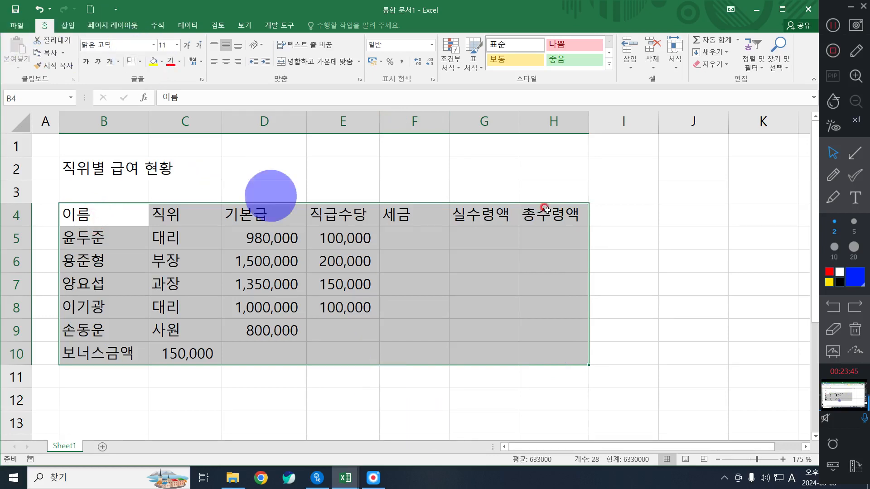
pyautogui.click(138, 64)
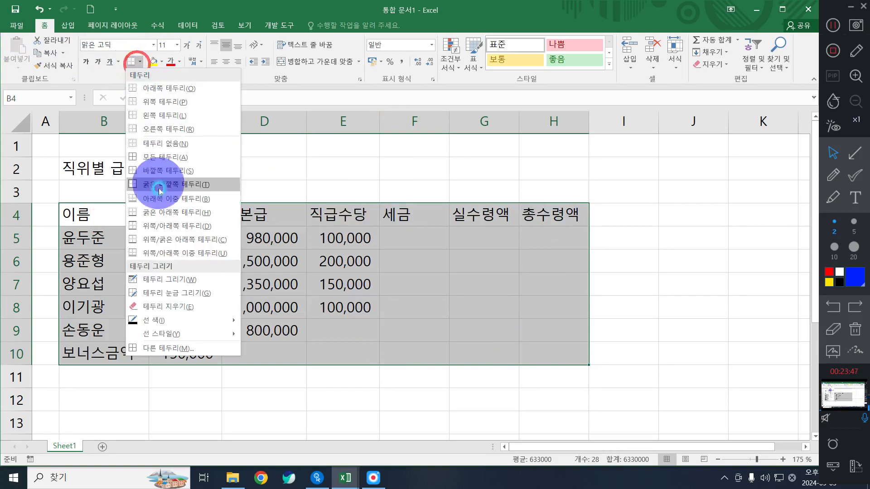
pyautogui.click(165, 158)
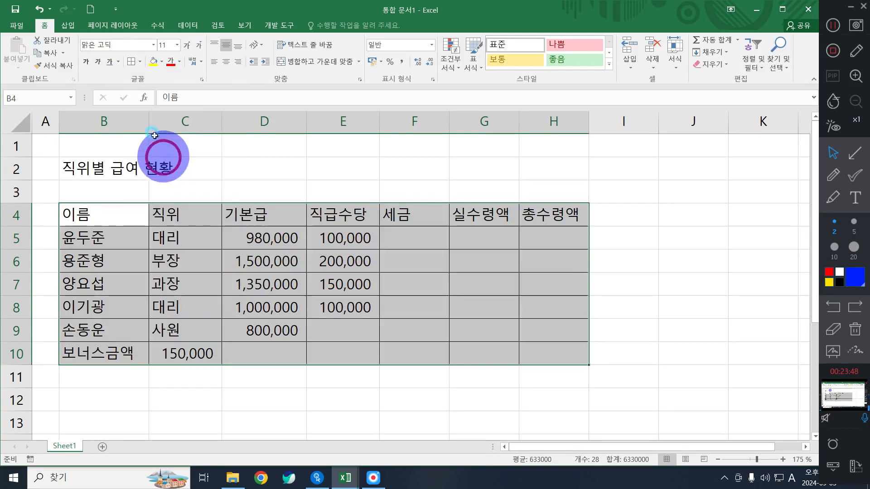
pyautogui.click(140, 62)
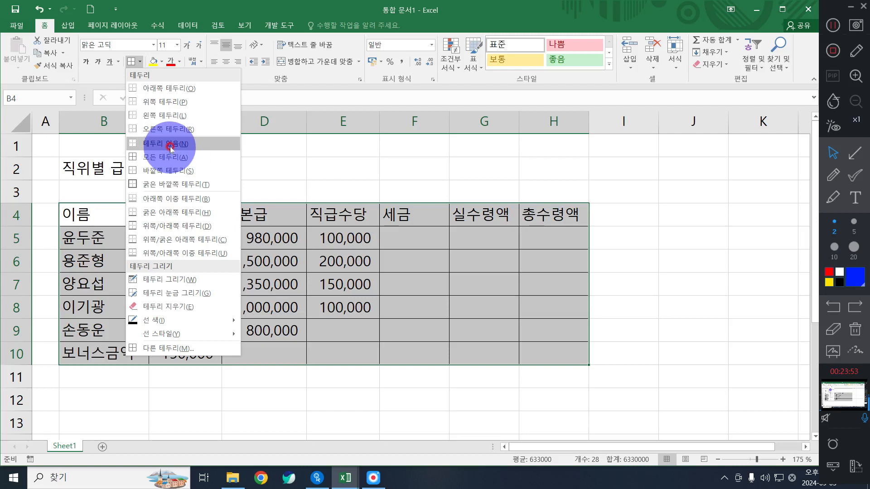
pyautogui.click(465, 312)
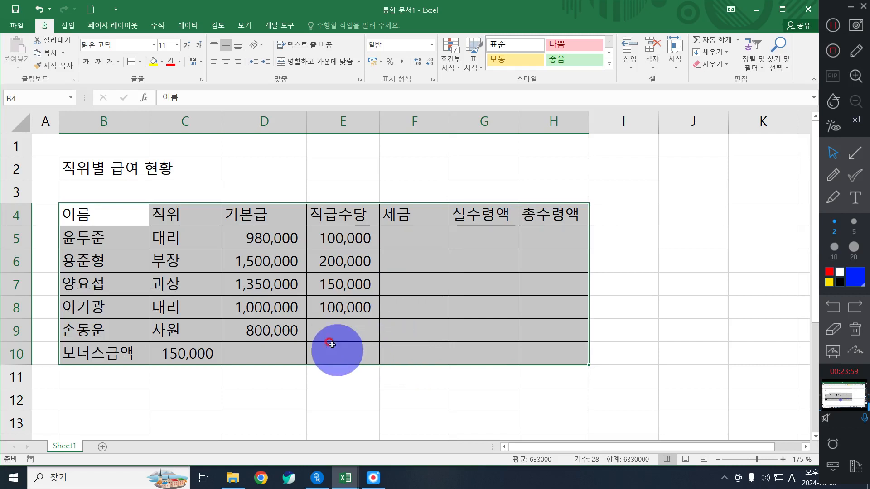
pyautogui.click(301, 369)
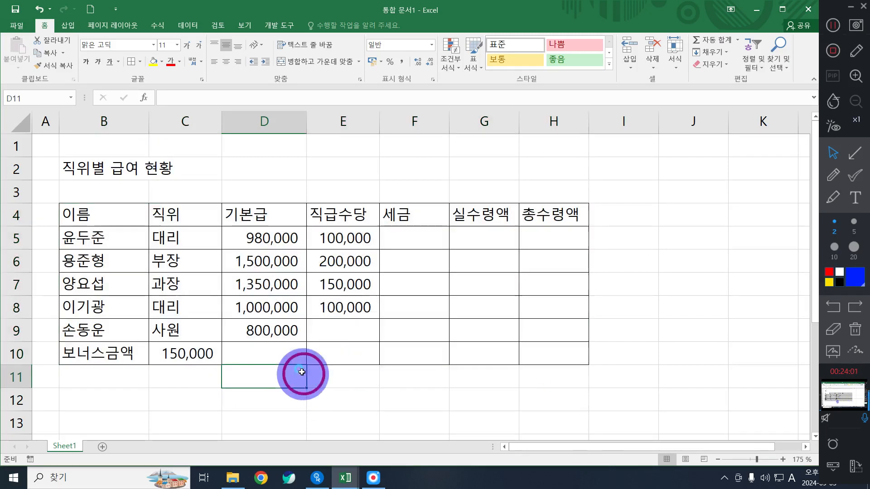
# Remove the borders from the empty cells D10:H10 and select cell E9
pyautogui.moveTo(252, 350); pyautogui.dragTo(550, 354)
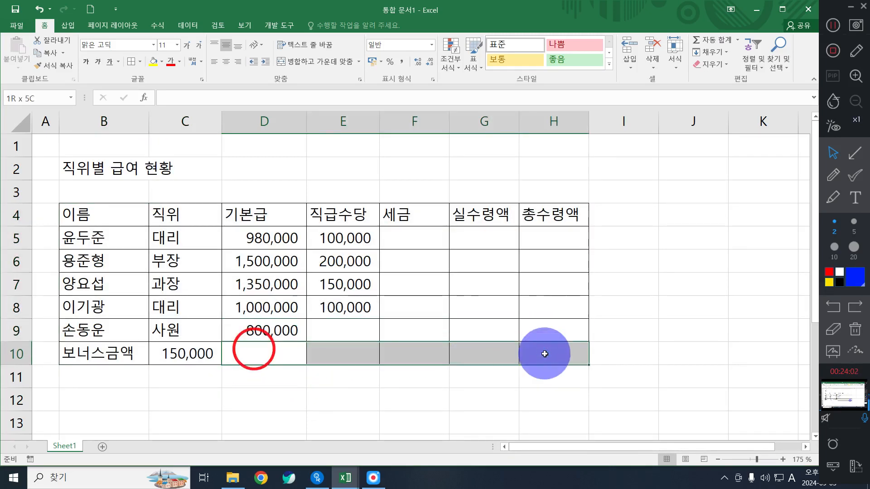
pyautogui.click(140, 62)
pyautogui.click(140, 140)
pyautogui.click(369, 320)
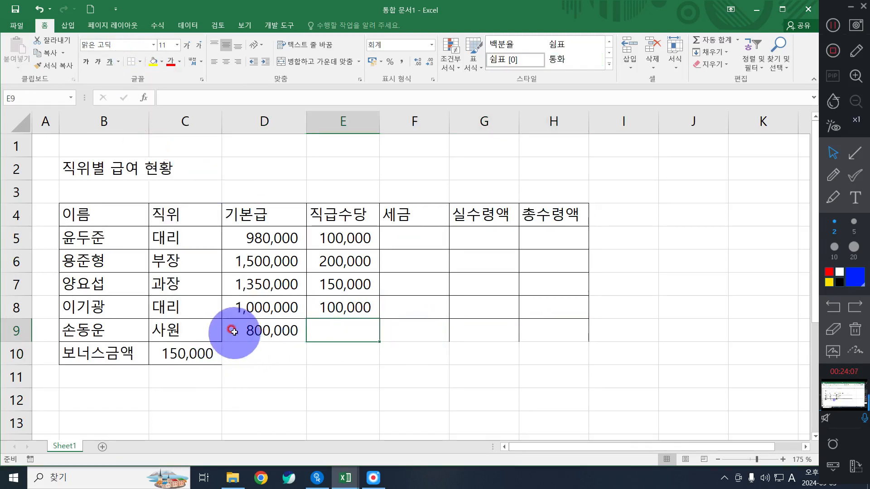
# Try to restore the borders on the cells D9:H9
pyautogui.moveTo(231, 331); pyautogui.dragTo(554, 331)
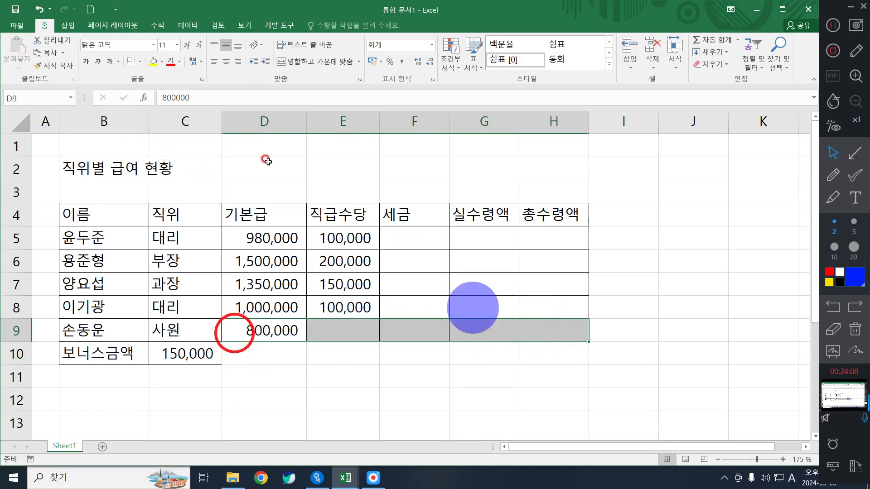
pyautogui.click(140, 61)
pyautogui.click(154, 151)
pyautogui.click(322, 308)
# Undo the border operations on the salary table, including its original all-borders formatting, and select cell E5
pyautogui.hotkey('ctrl', 'z')
pyautogui.hotkey('ctrl', 'z')
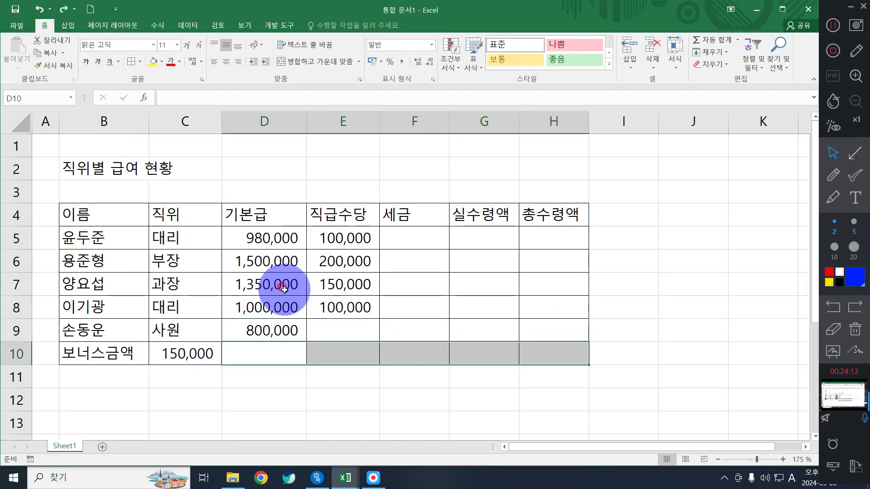
pyautogui.hotkey('ctrl', 'z')
pyautogui.click(345, 248)
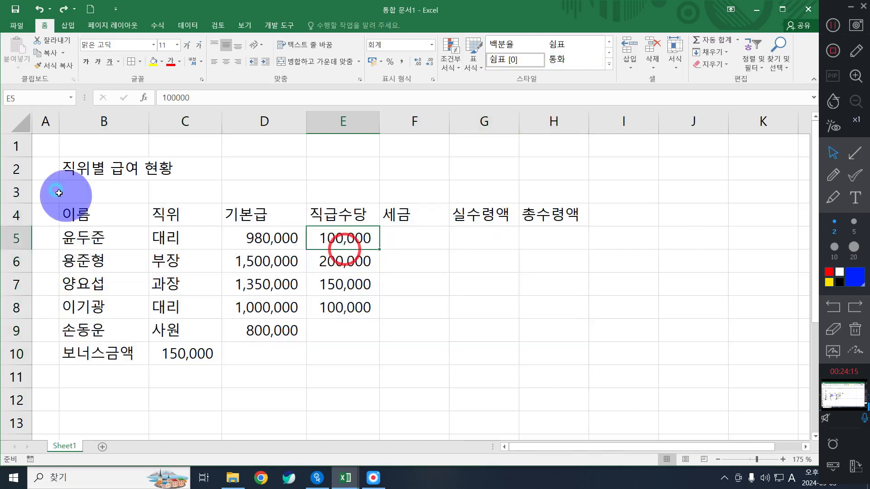
# Apply all borders to B4:H9 and to the 보너스금액 cells B10:C10
pyautogui.moveTo(74, 213); pyautogui.dragTo(543, 333)
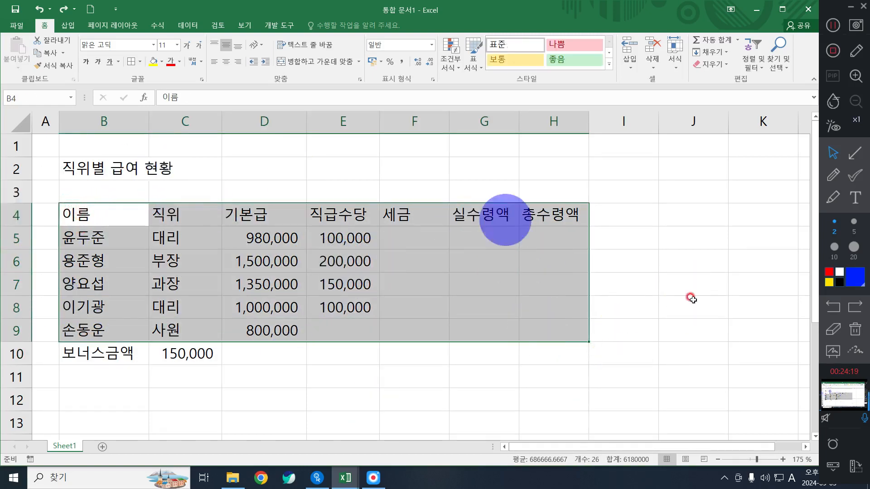
pyautogui.click(139, 62)
pyautogui.click(152, 159)
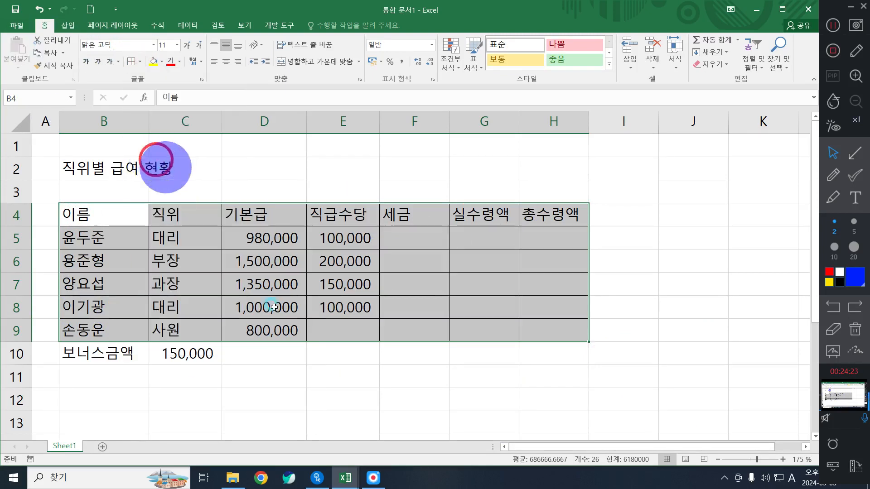
pyautogui.click(273, 307)
pyautogui.moveTo(134, 351); pyautogui.dragTo(194, 355)
pyautogui.click(131, 61)
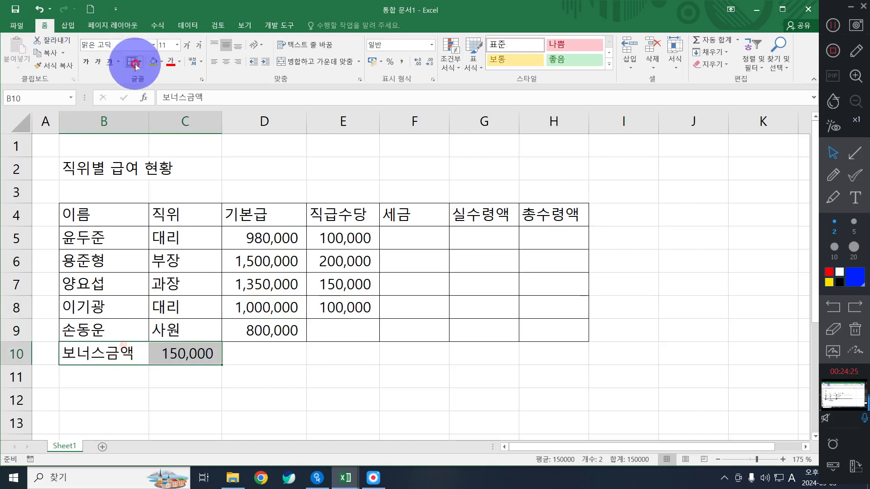
pyautogui.click(351, 308)
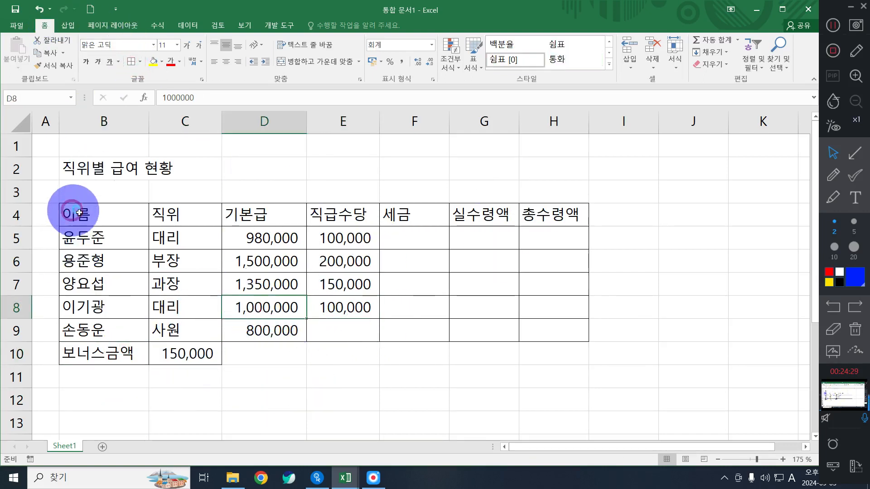
# Remove every border from the salary table range B4:H10 and select cell F5
pyautogui.moveTo(74, 213); pyautogui.dragTo(562, 355)
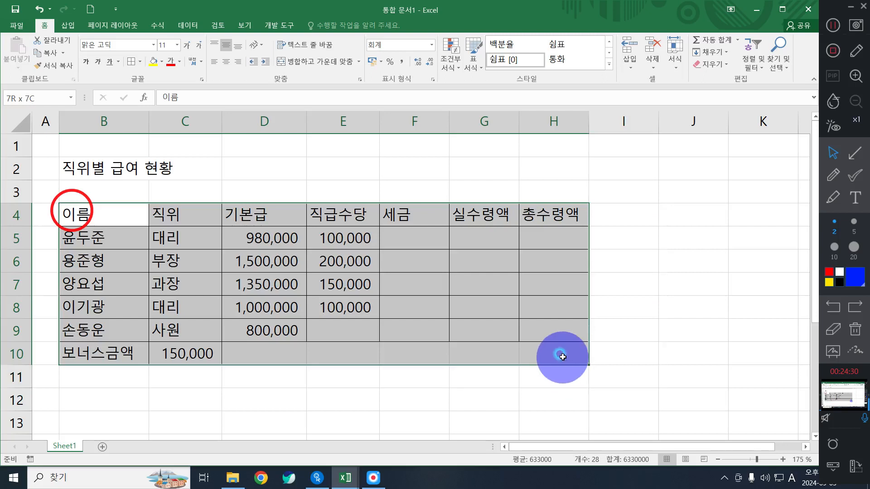
pyautogui.click(140, 61)
pyautogui.click(155, 142)
pyautogui.click(414, 243)
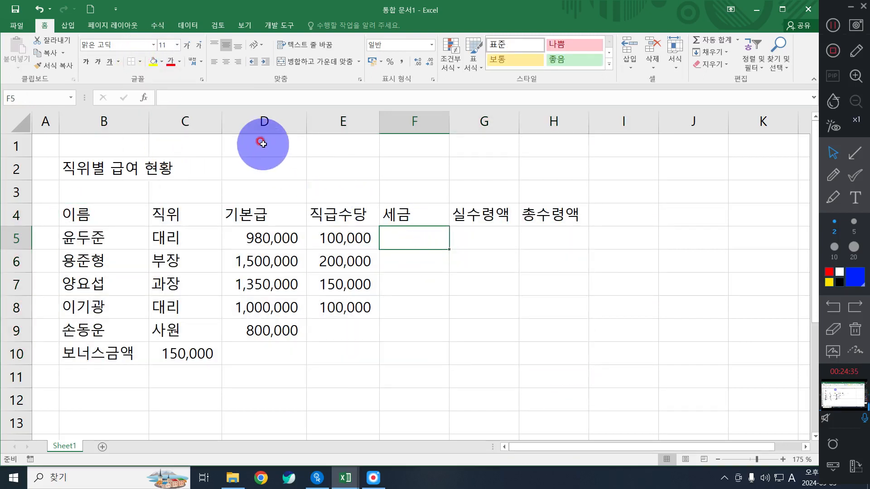
pyautogui.click(426, 237)
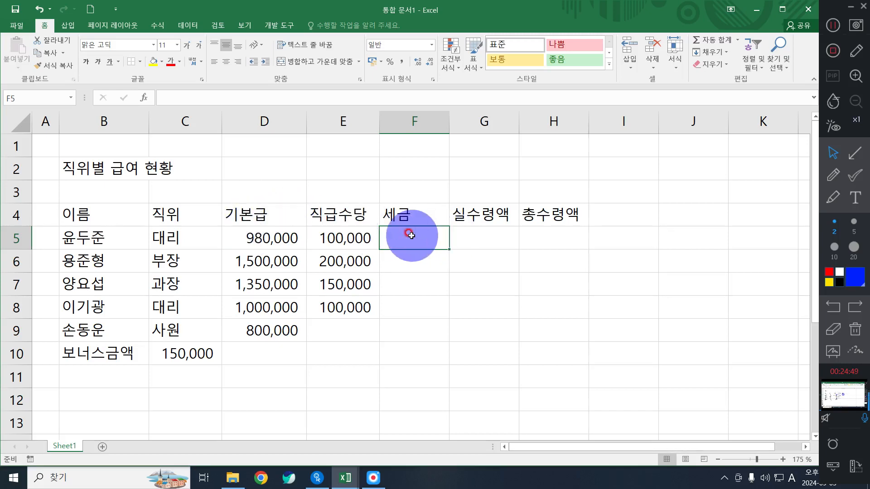
pyautogui.click(265, 237)
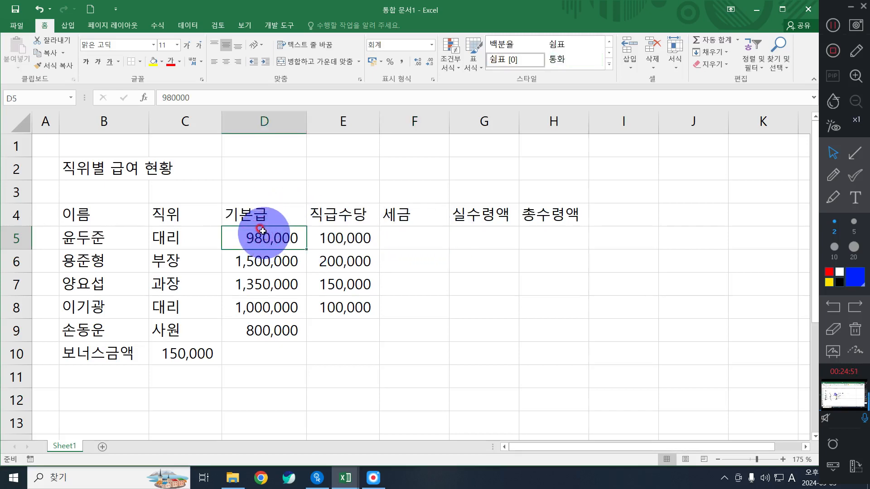
pyautogui.click(316, 238)
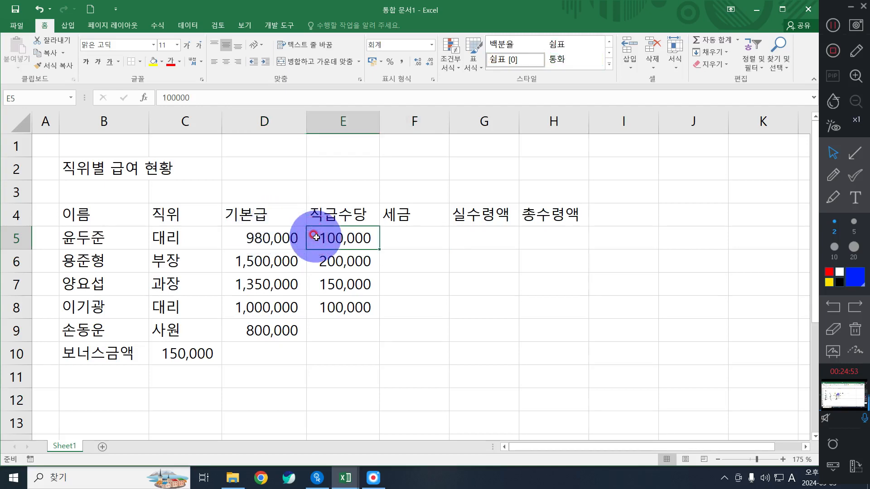
pyautogui.click(408, 234)
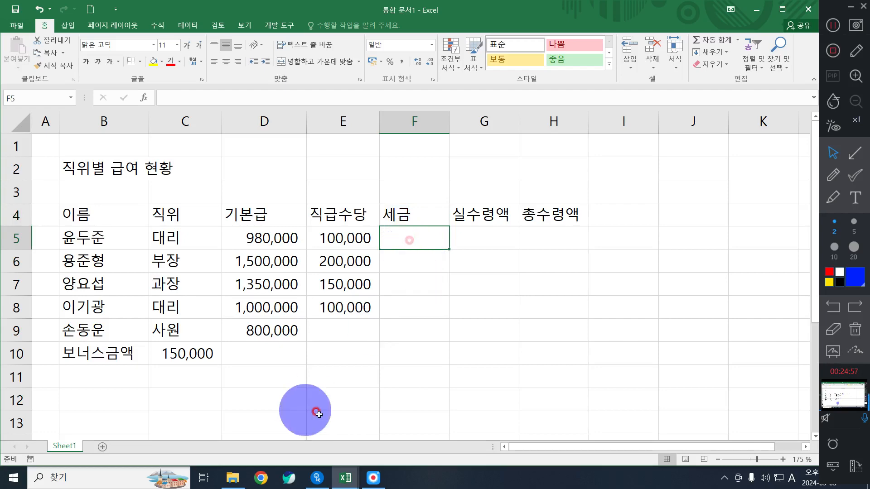
# Open Windows Notepad (메모장) and place its window over the lower rows of the sheet, leaving the table's first rows visible
pyautogui.click(13, 481)
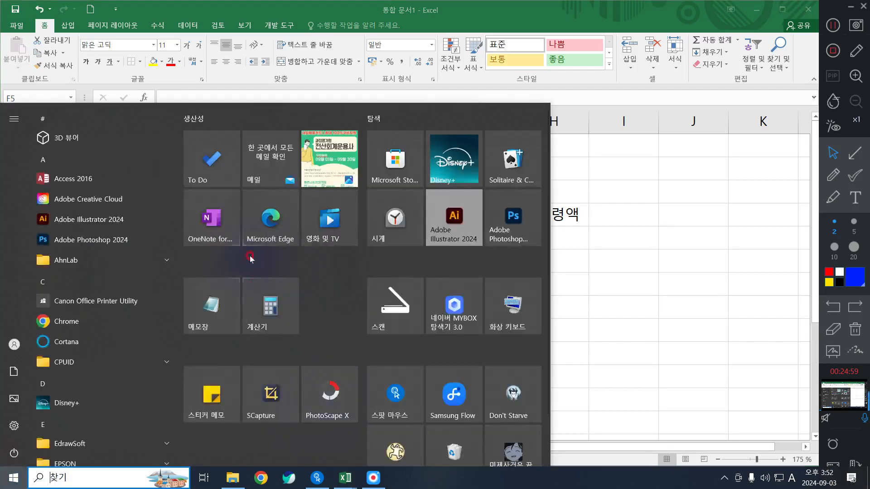
pyautogui.click(208, 310)
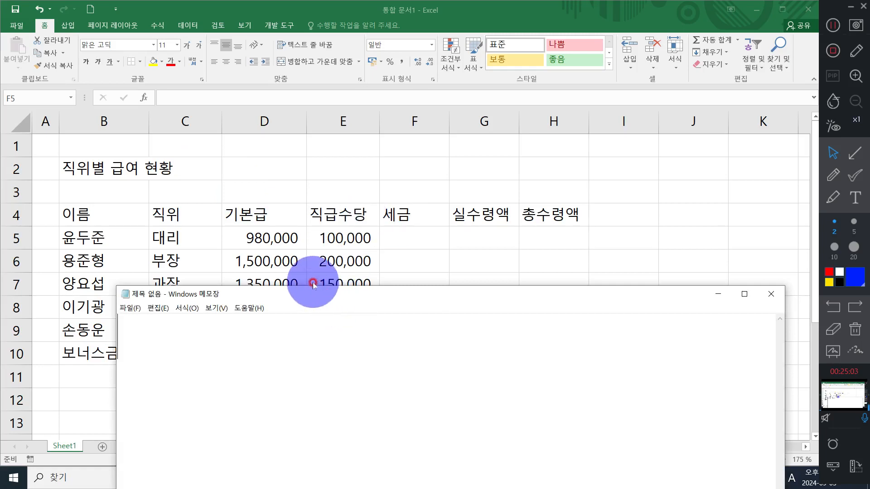
pyautogui.click(383, 237)
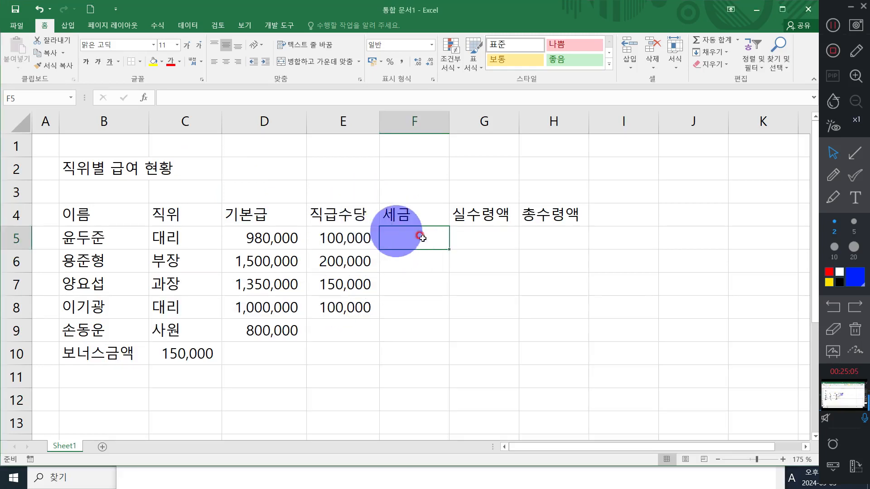
pyautogui.click(347, 480)
pyautogui.click(278, 295)
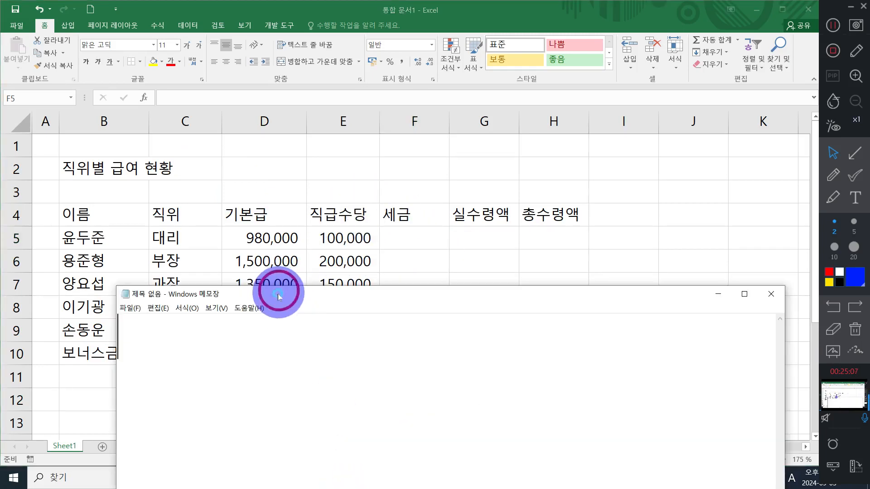
pyautogui.moveTo(271, 298); pyautogui.dragTo(251, 302)
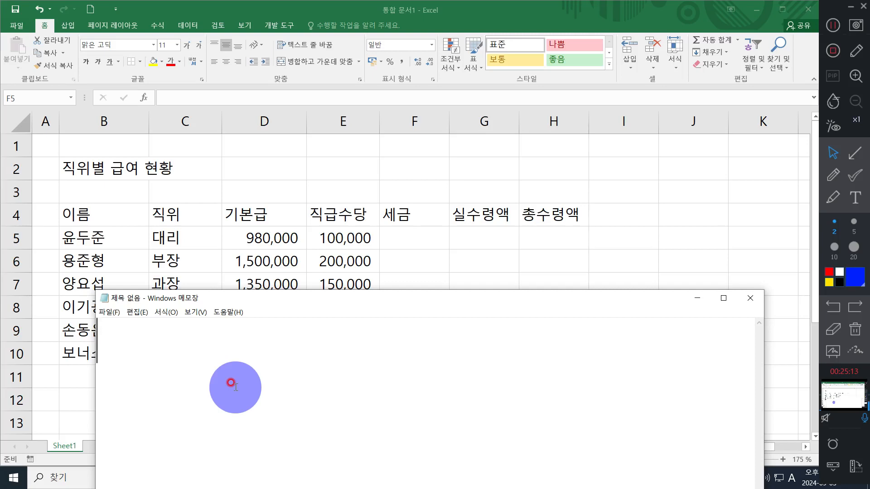
# Write the draft tax formula =D5+E5*0.05 in Notepad and highlight parts of it, ending with nothing selected
pyautogui.write('D')
pyautogui.press('BackSpace')
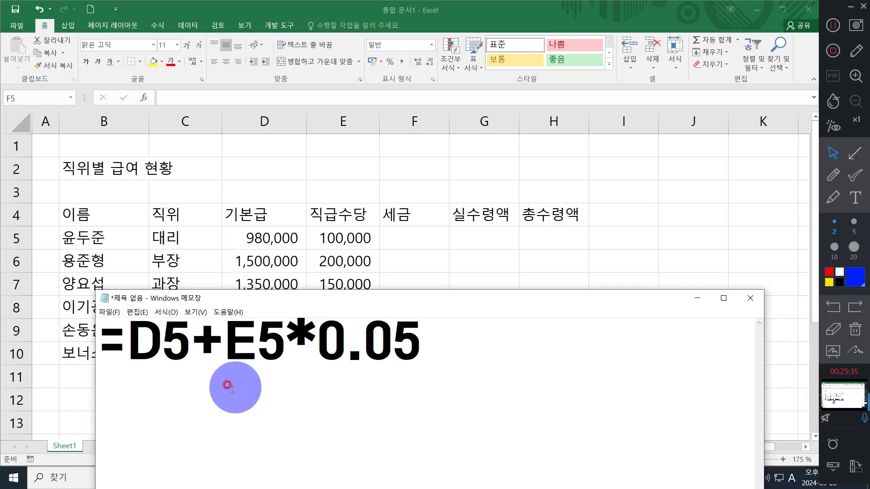
pyautogui.moveTo(190, 347); pyautogui.dragTo(225, 347)
pyautogui.moveTo(293, 340); pyautogui.dragTo(332, 341)
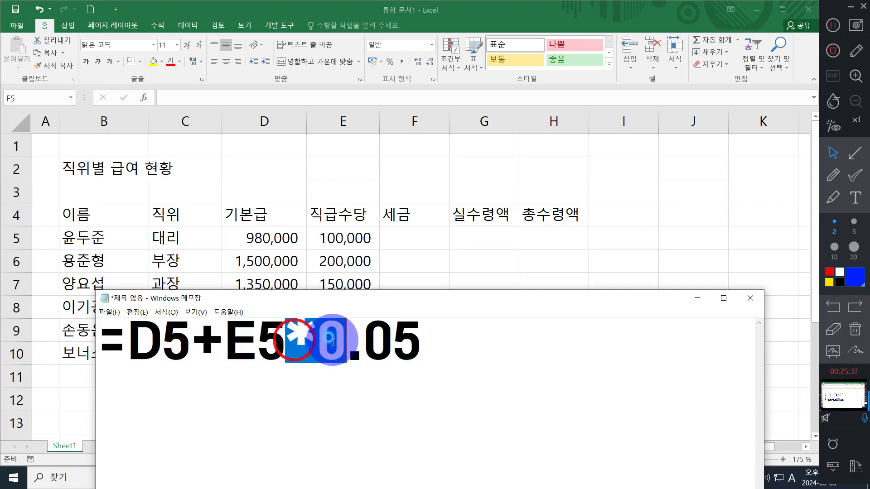
pyautogui.click(637, 349)
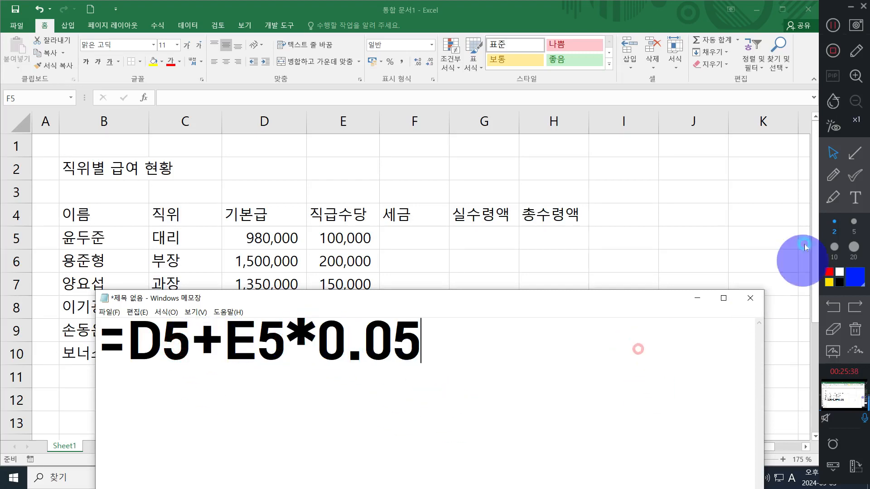
# Draw pen brackets around E5*0.05 and an arrow back to D5 on the draft formula, and undo those strokes
pyautogui.click(835, 175)
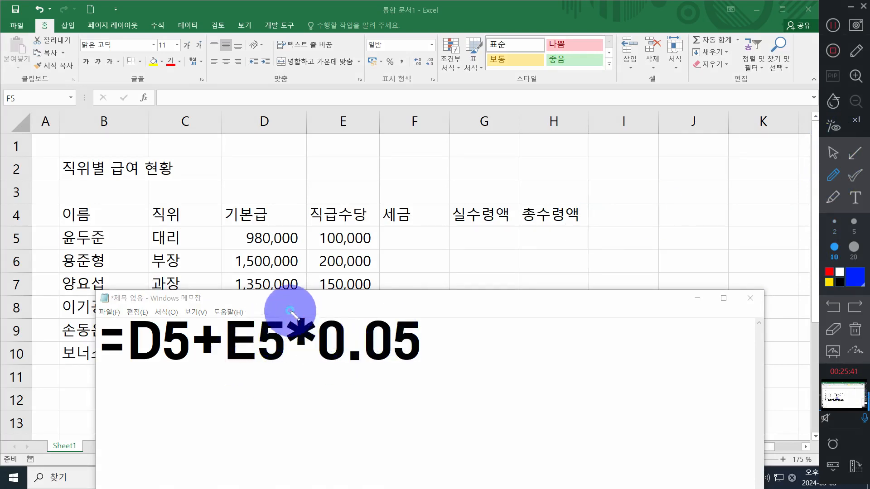
pyautogui.moveTo(225, 311); pyautogui.dragTo(228, 360)
pyautogui.hotkey('ctrl', 'z')
pyautogui.moveTo(225, 311); pyautogui.dragTo(229, 361)
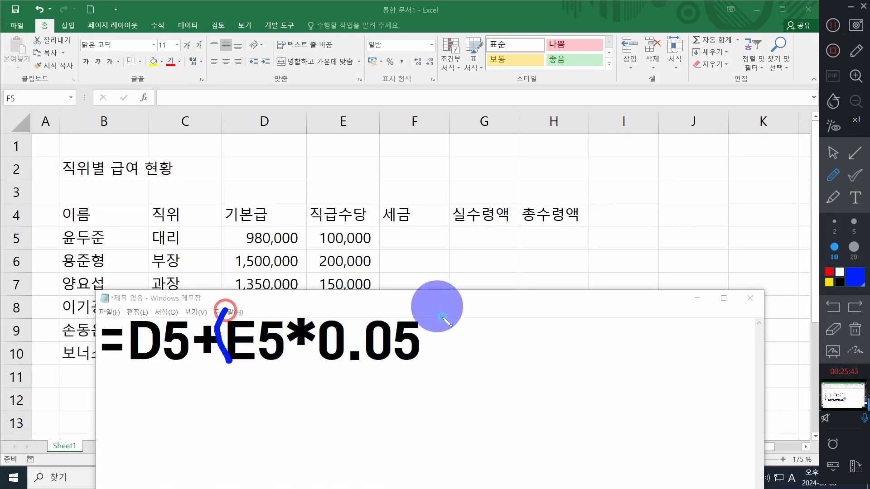
pyautogui.moveTo(435, 301)
pyautogui.mouseDown()
pyautogui.moveTo(421, 375)
pyautogui.moveTo(170, 341)
pyautogui.moveTo(224, 358)
pyautogui.mouseUp()
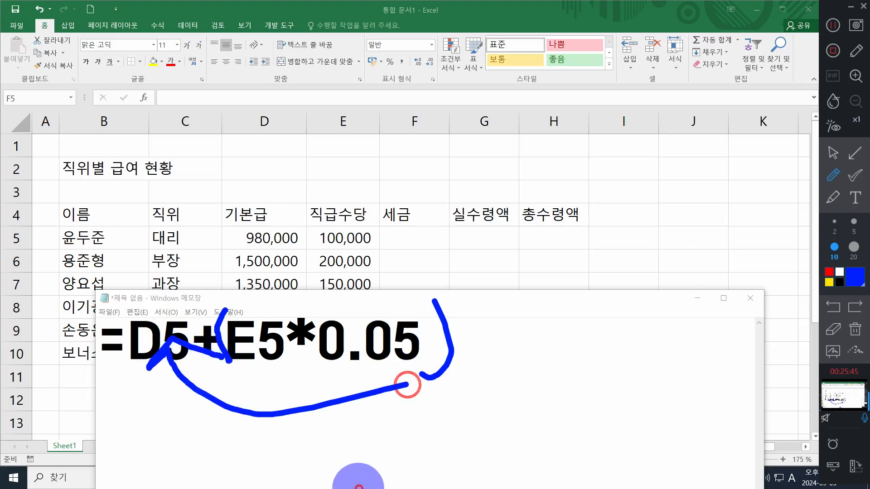
pyautogui.hotkey('ctrl', 'z')
pyautogui.hotkey('ctrl', 'z')
pyautogui.hotkey('ctrl', 'z')
pyautogui.hotkey('ctrl', 'z')
pyautogui.hotkey('ctrl', 'z')
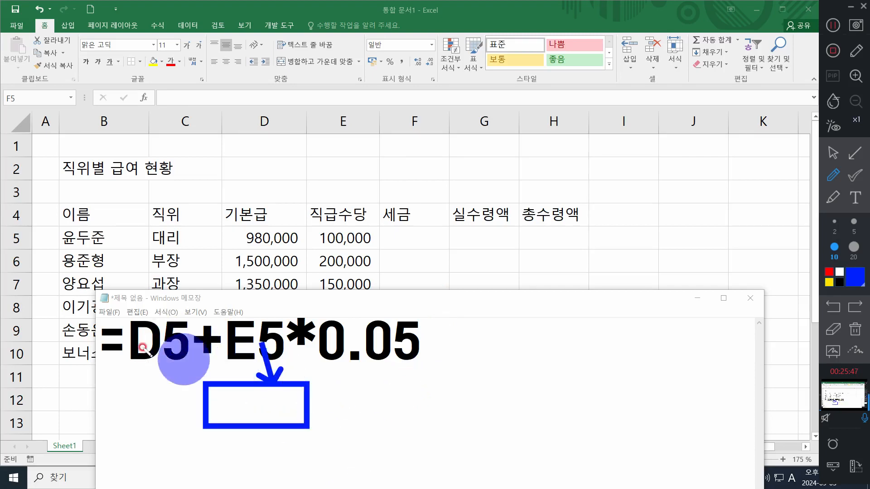
# Circle and bracket D5+E5 in the draft formula with the pen, clear all annotations and return to the normal pointer
pyautogui.moveTo(129, 313)
pyautogui.mouseDown()
pyautogui.moveTo(235, 410)
pyautogui.moveTo(292, 295)
pyautogui.moveTo(93, 335)
pyautogui.mouseUp()
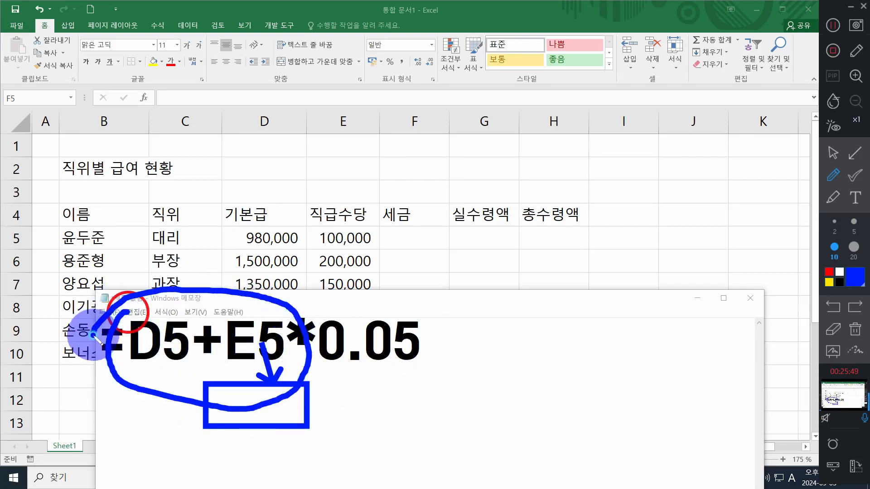
pyautogui.moveTo(136, 304); pyautogui.dragTo(126, 370)
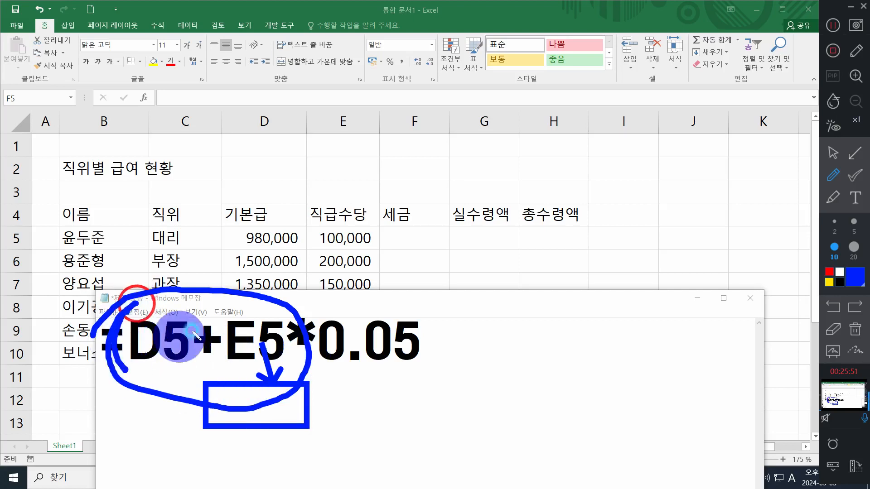
pyautogui.moveTo(275, 310); pyautogui.dragTo(317, 375)
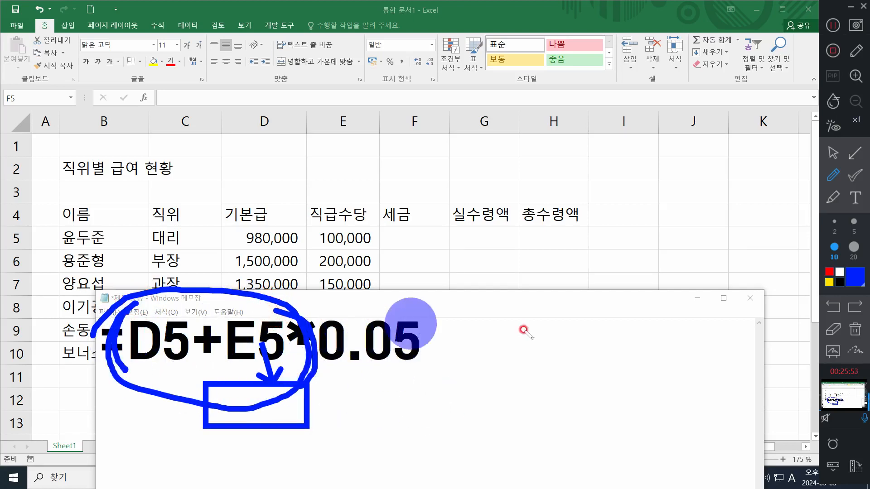
pyautogui.click(855, 330)
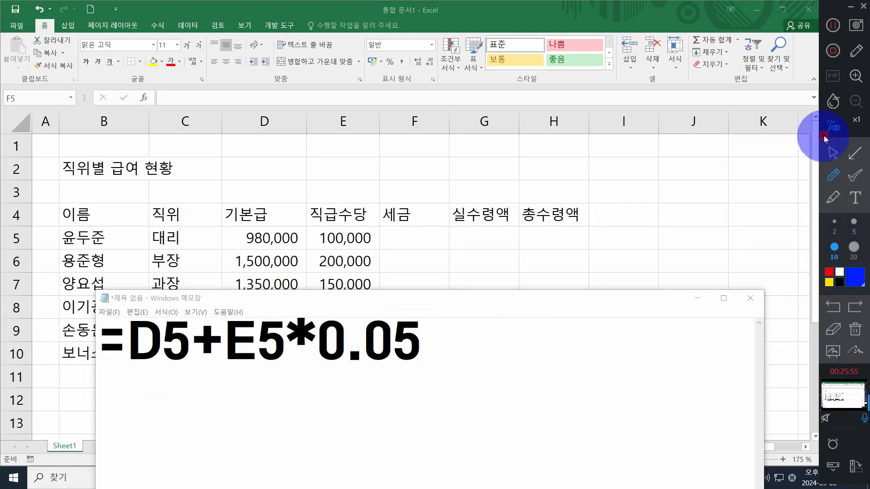
pyautogui.click(838, 155)
# Return to the Excel sheet and enter the tax formula =(D5+E5)*0.05 in cell F5 of the 세금 column
pyautogui.click(425, 239)
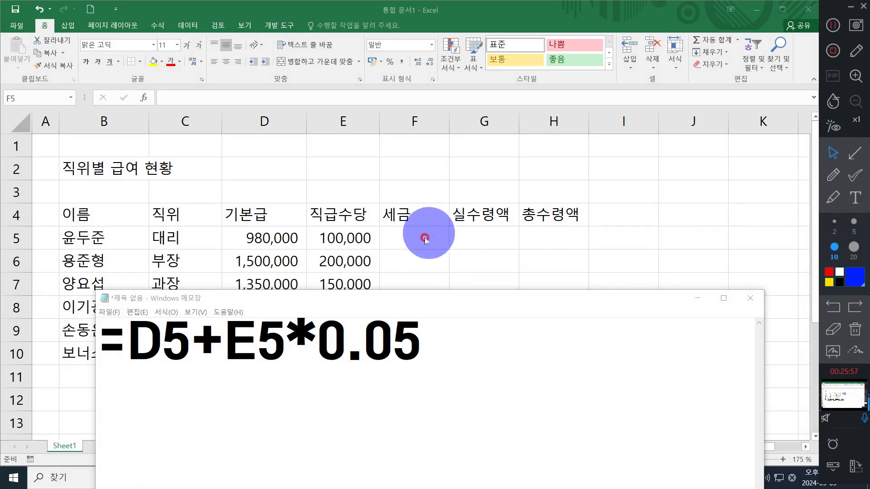
pyautogui.click(425, 239)
pyautogui.click(407, 232)
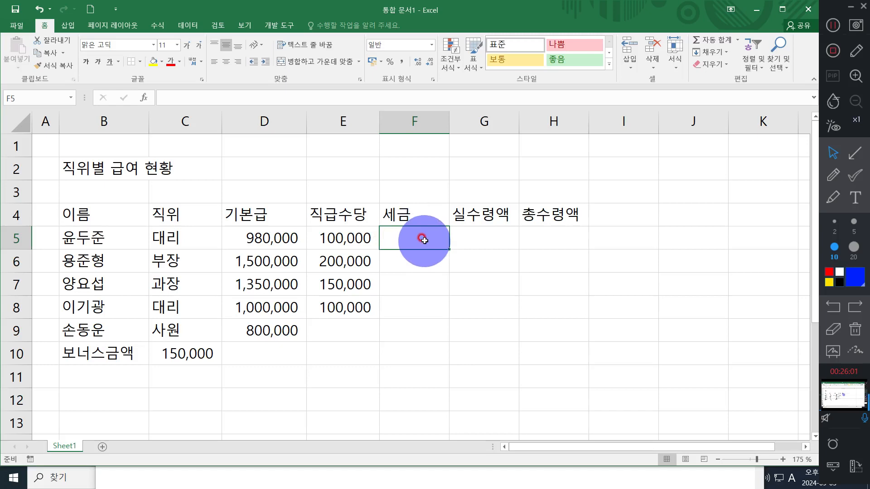
pyautogui.write('=(')
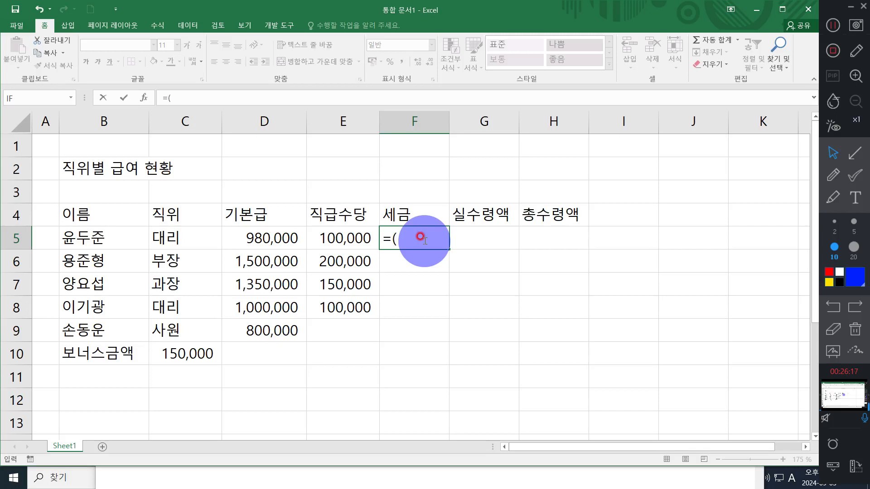
pyautogui.click(279, 237)
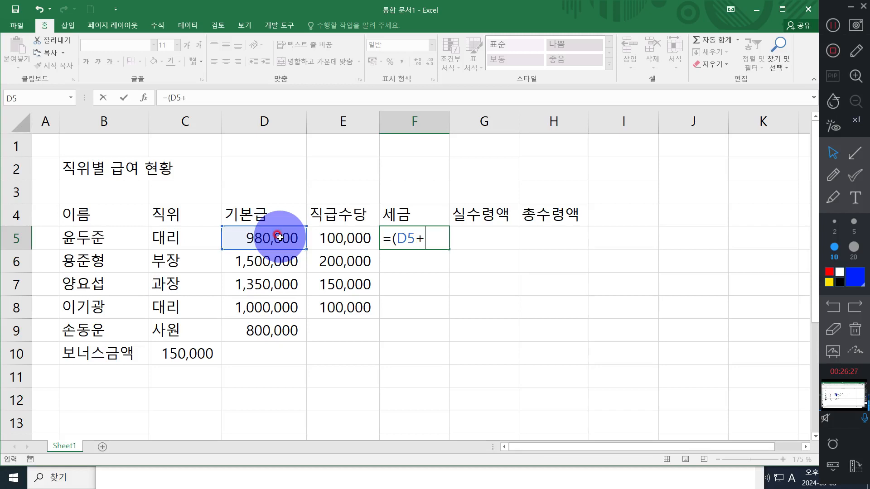
pyautogui.click(329, 242)
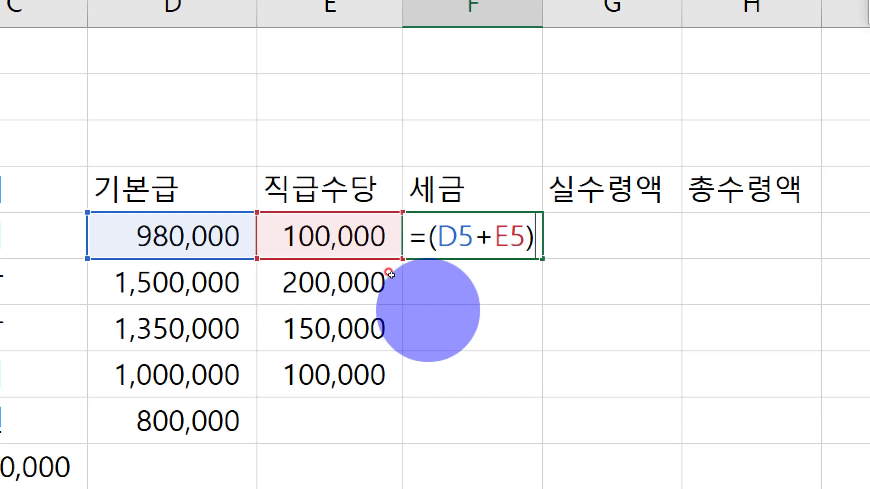
pyautogui.write('*')
pyautogui.write('0.0')
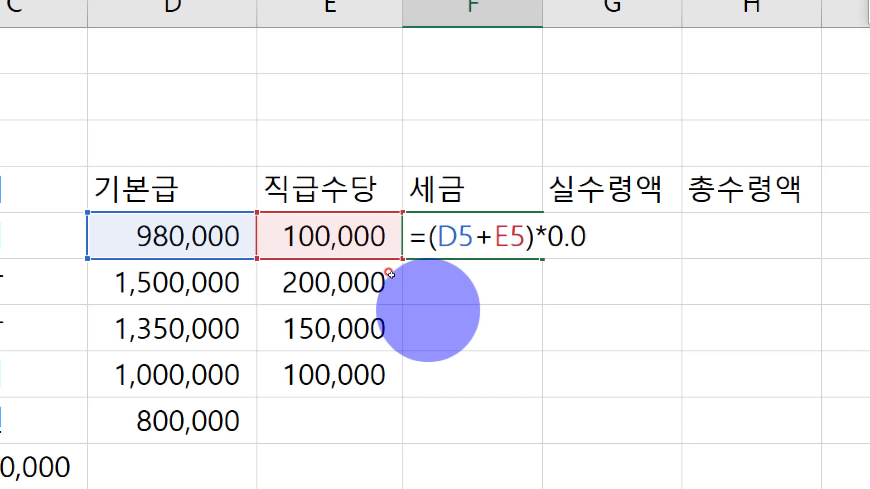
pyautogui.write('5')
pyautogui.press('Return')
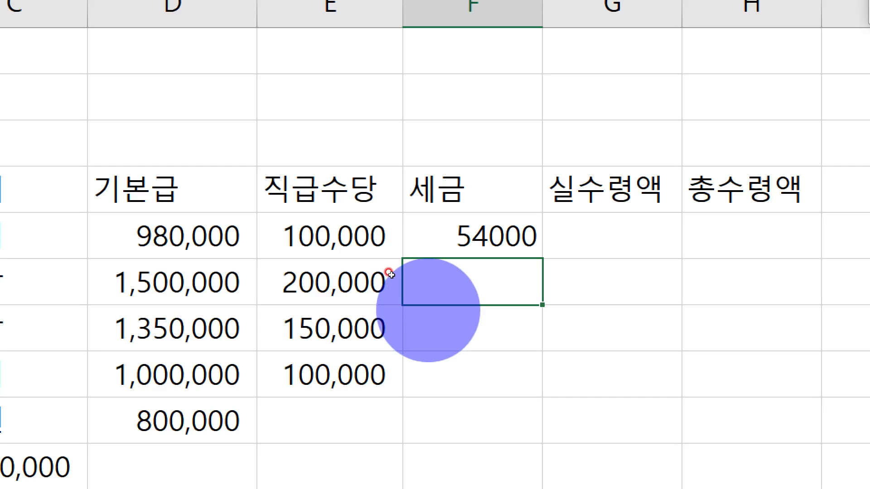
# Fill the 세금 formula from F5 down through F10 and clear the surplus result in F10
pyautogui.click(426, 235)
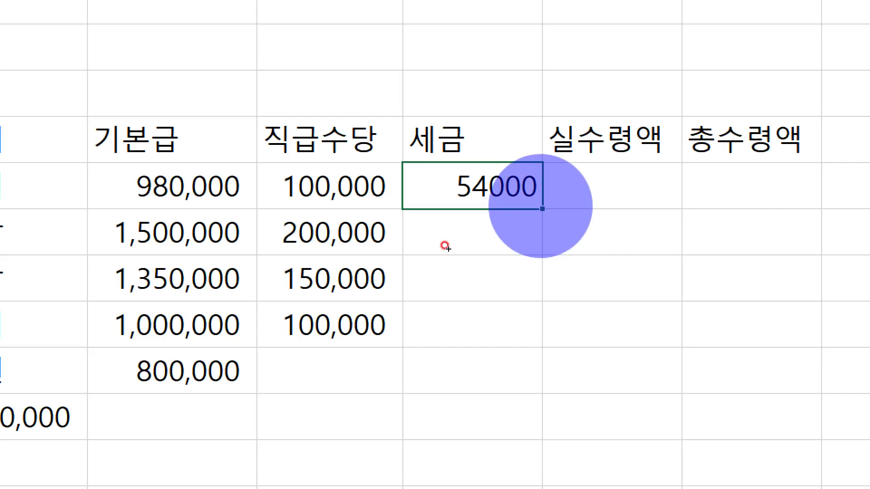
pyautogui.moveTo(542, 209); pyautogui.dragTo(556, 421)
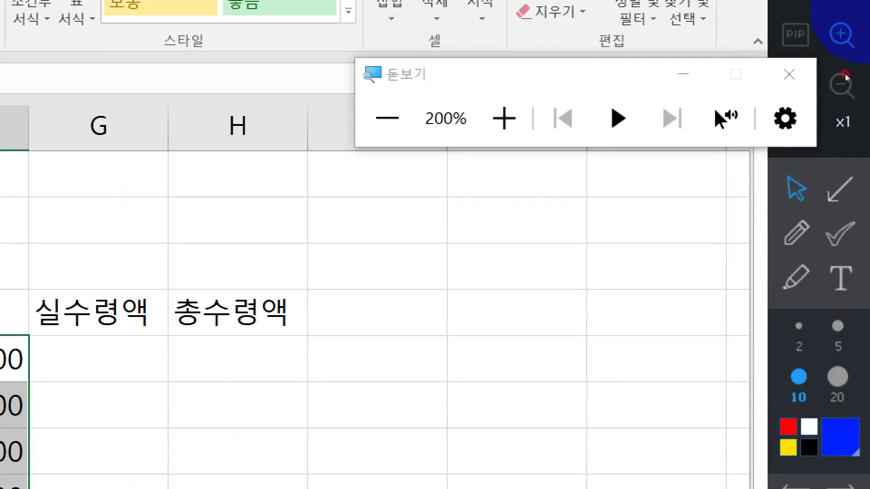
pyautogui.click(789, 74)
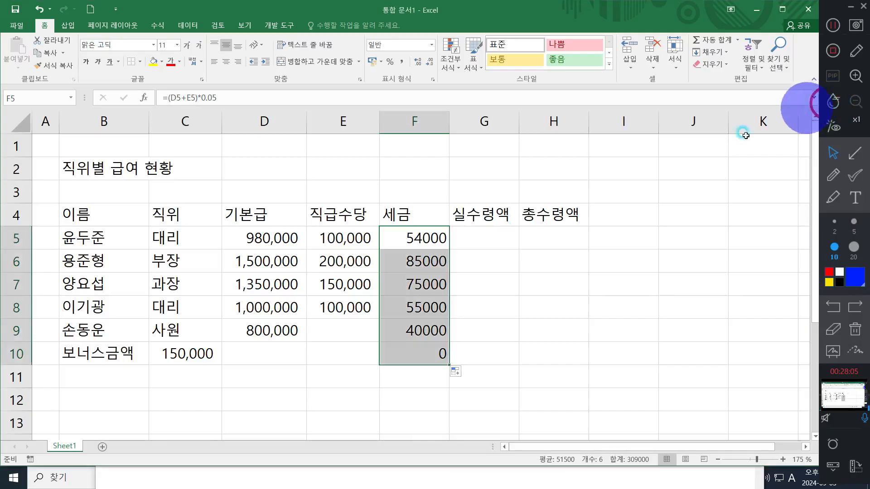
pyautogui.click(432, 354)
pyautogui.press('Delete')
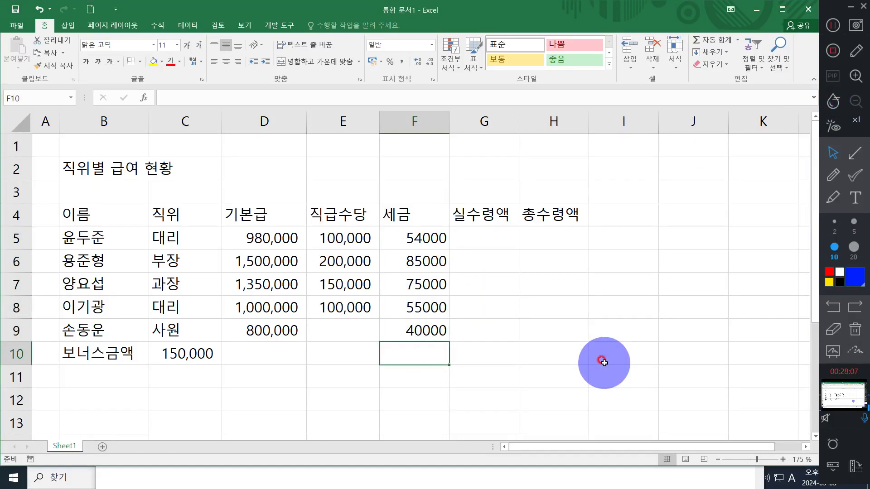
# Enter the net pay formula =D5+E5-F5 in cell G5 of the 실수령액 column
pyautogui.click(487, 235)
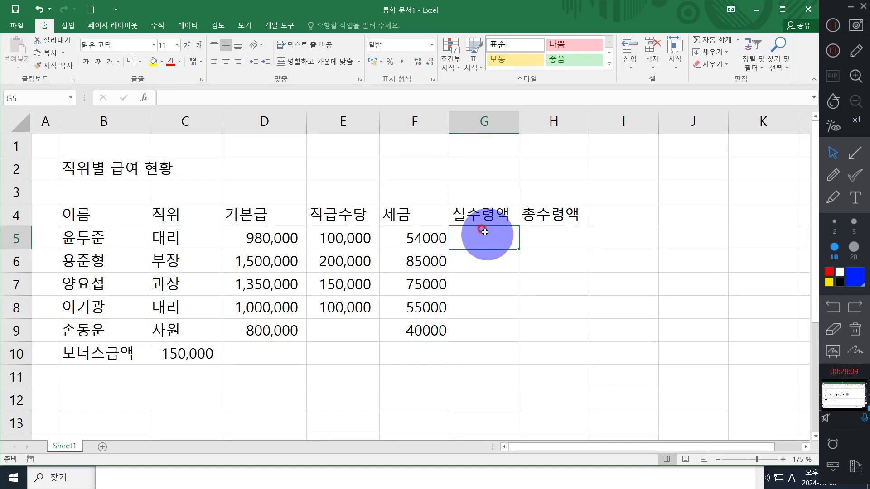
pyautogui.click(485, 232)
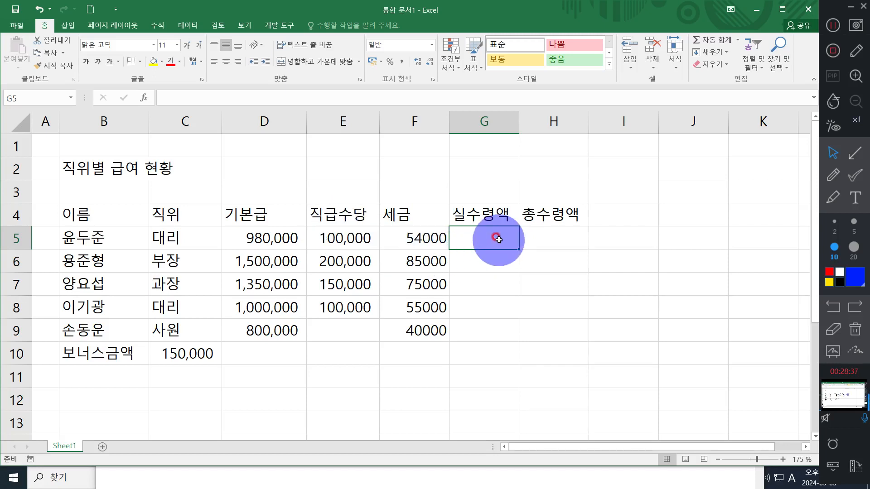
pyautogui.write('=')
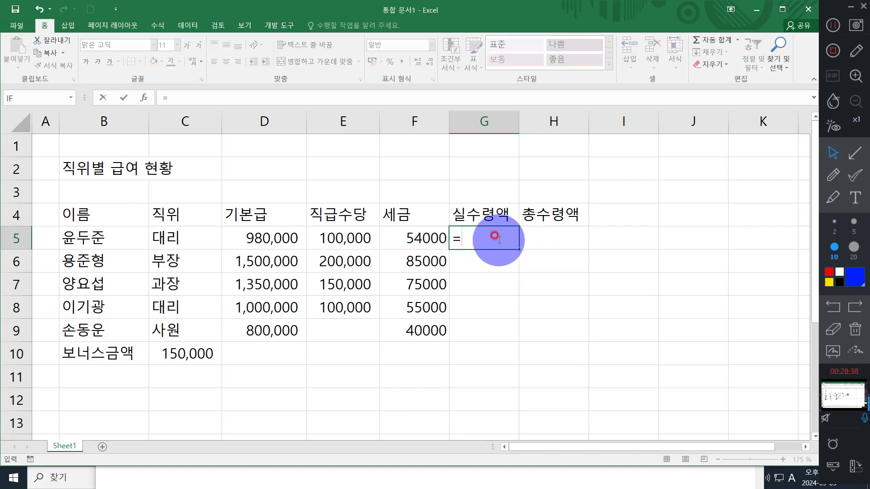
pyautogui.click(263, 237)
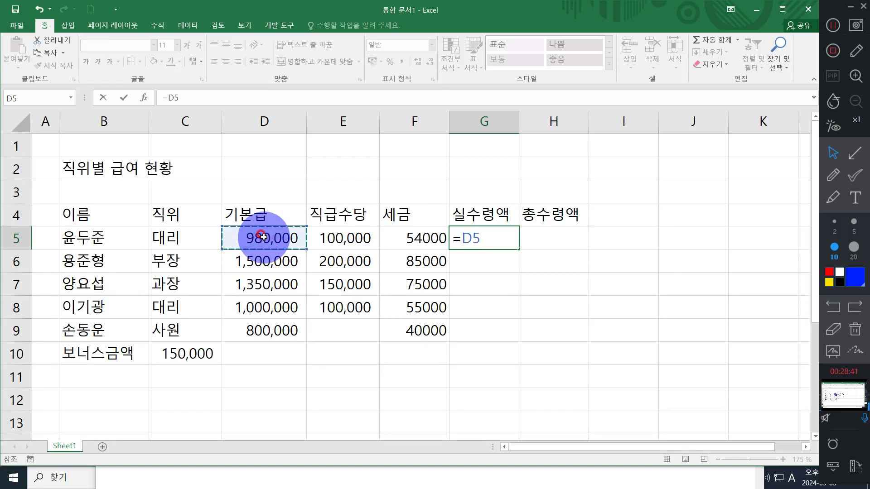
pyautogui.write('+')
pyautogui.click(319, 237)
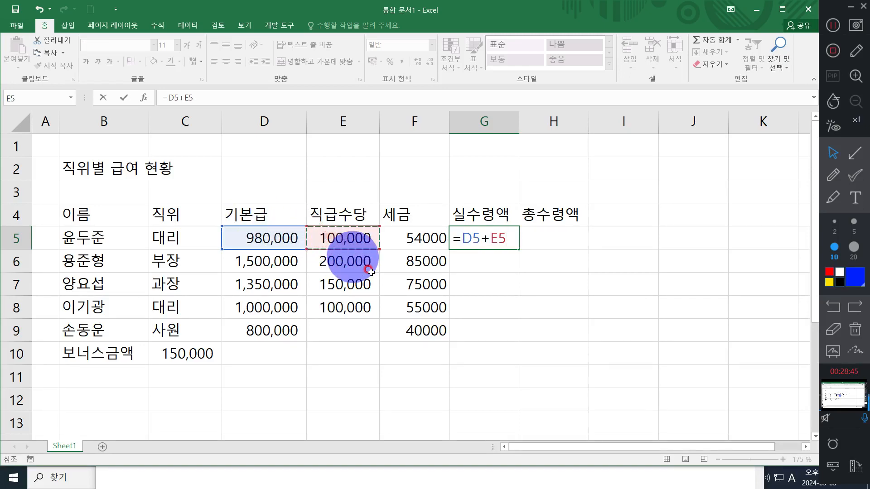
pyautogui.write('_')
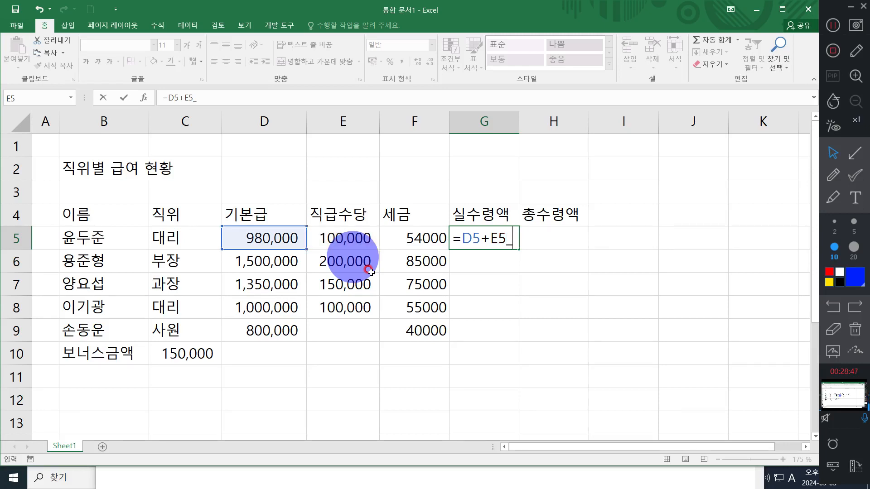
pyautogui.press('BackSpace')
pyautogui.write('-')
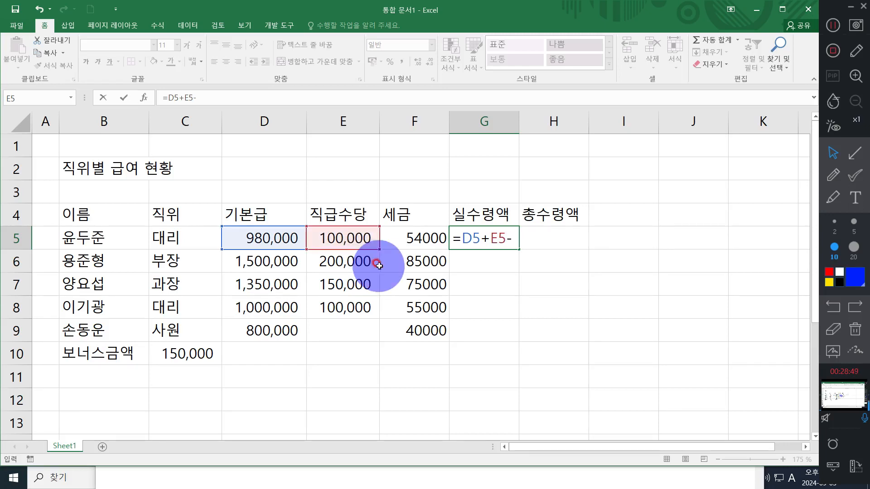
pyautogui.click(395, 243)
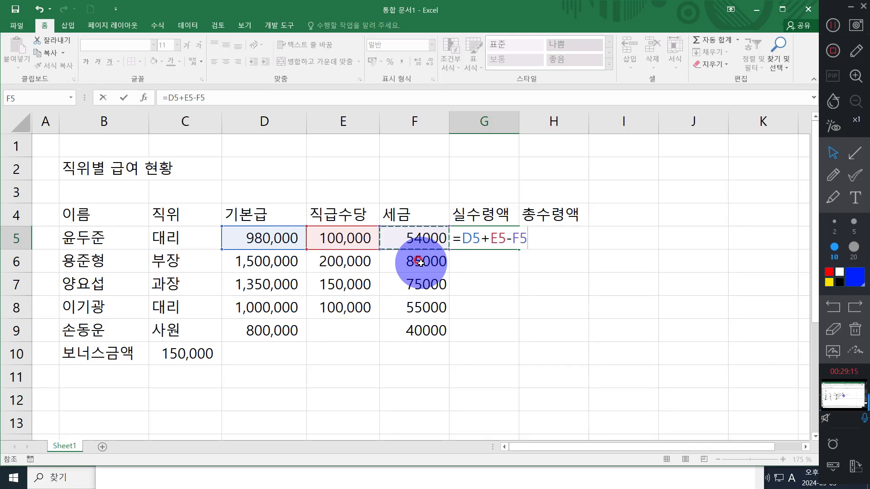
pyautogui.press('Return')
# Fill the 실수령액 formula from G5 down through G9, undo the fill and repeat it over the same rows
pyautogui.click(507, 239)
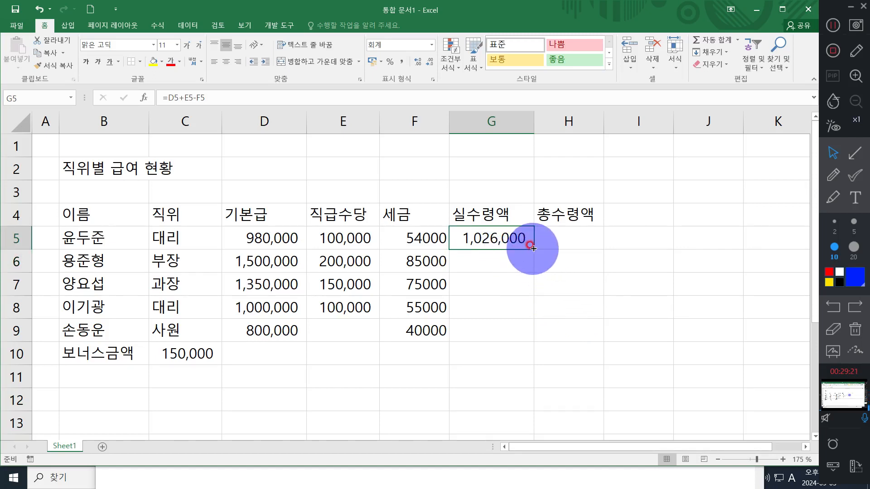
pyautogui.moveTo(532, 250); pyautogui.dragTo(553, 349)
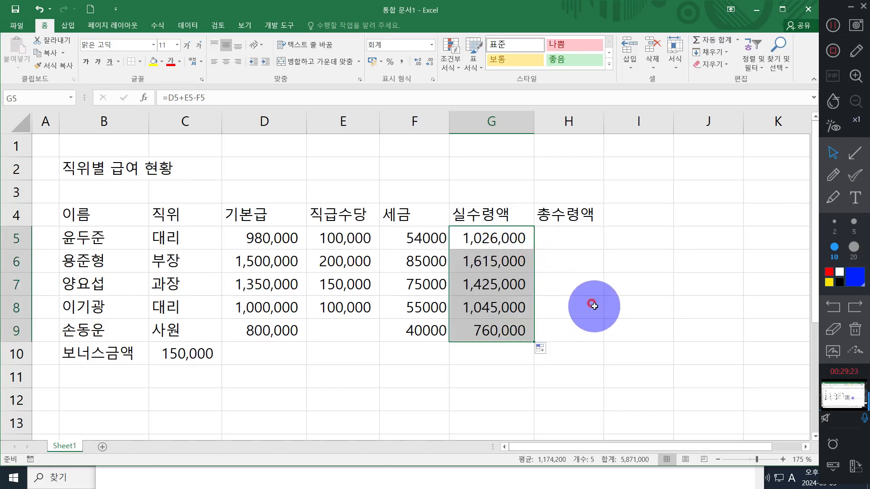
pyautogui.hotkey('ctrl', 'z')
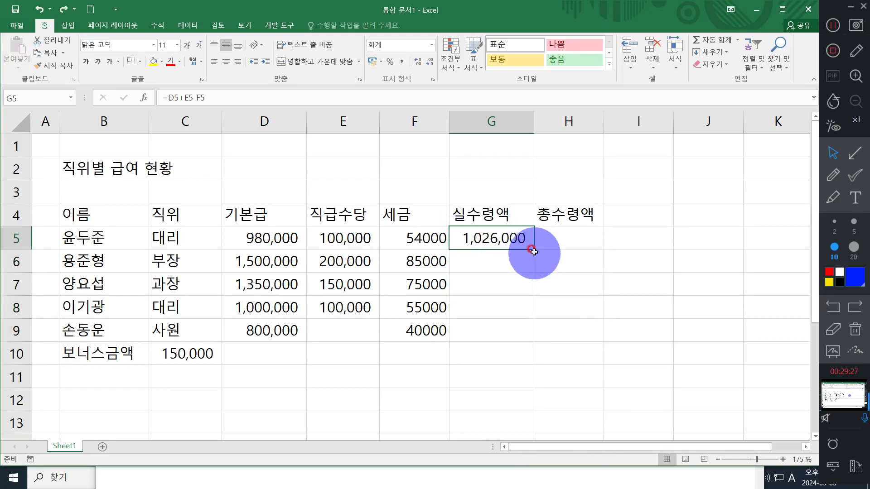
pyautogui.moveTo(532, 250); pyautogui.dragTo(549, 342)
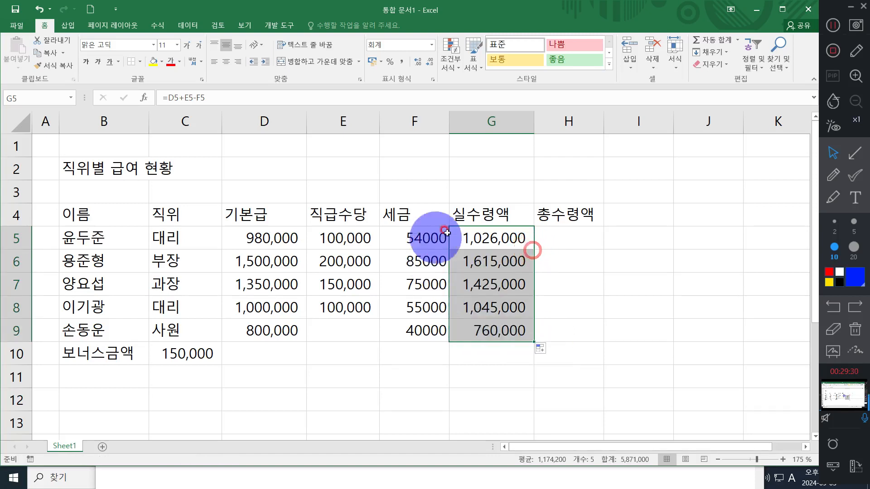
pyautogui.click(560, 230)
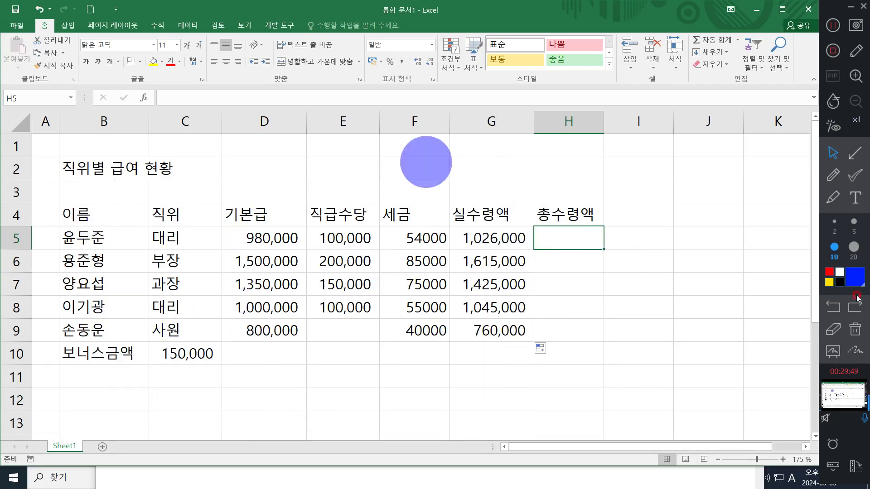
pyautogui.click(487, 228)
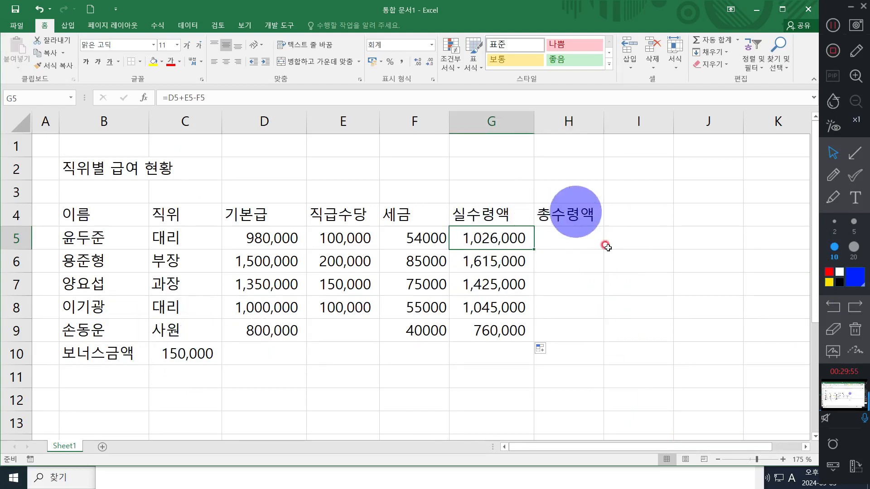
# Switch to Notepad, move its window up over the sheet and delete the draft tax formula
pyautogui.click(434, 474)
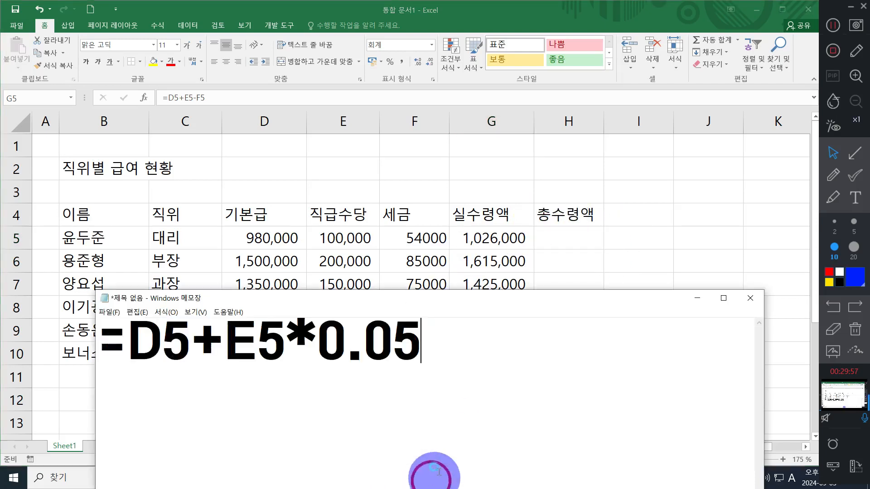
pyautogui.moveTo(456, 301); pyautogui.dragTo(432, 64)
pyautogui.click(395, 152)
pyautogui.hotkey('ctrl', 'a')
pyautogui.press('BackSpace')
# Write the note "A1 : 상대참조 - 이동, 자동채우기" in Notepad and widen the window to fit it on one line
pyautogui.write('A')
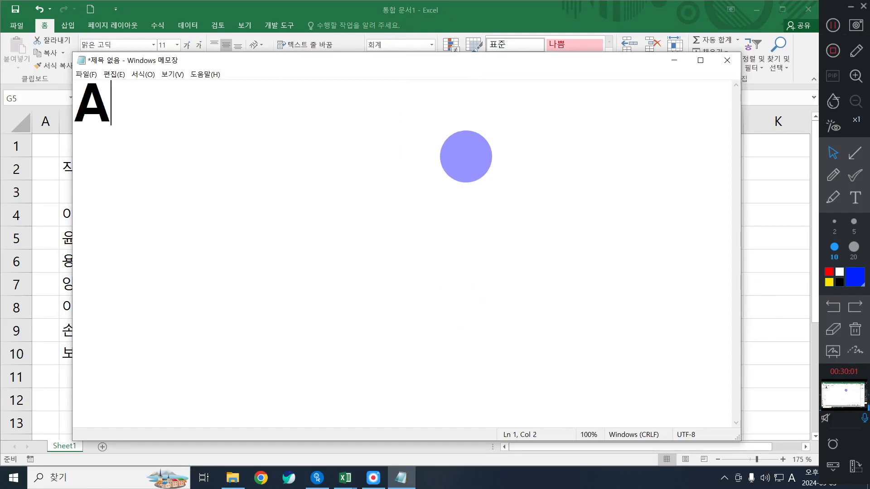
pyautogui.write('1')
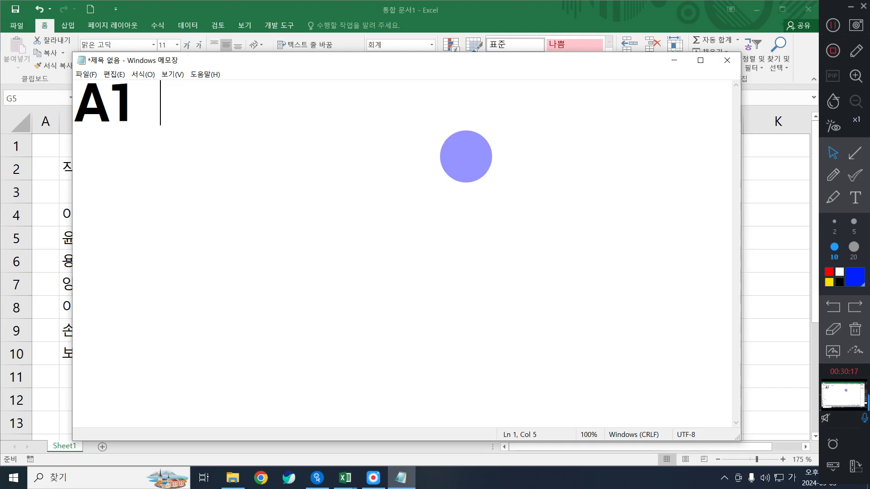
pyautogui.write('상대참조 ')
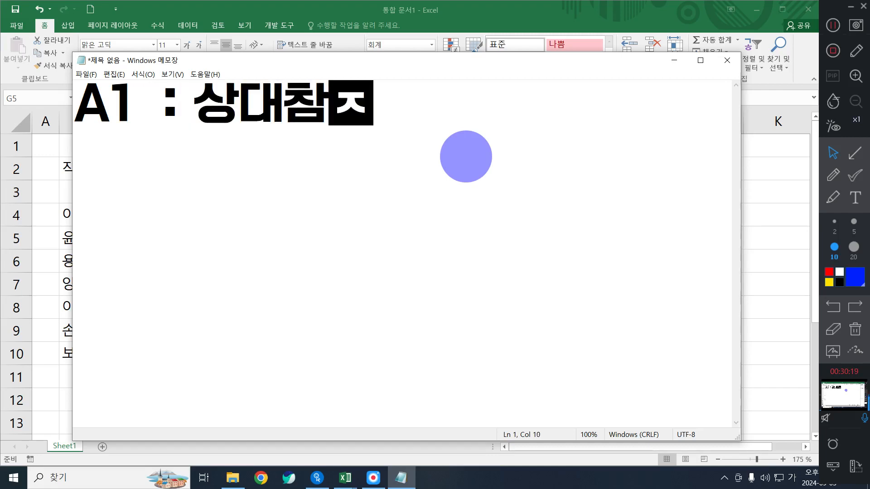
pyautogui.write('- ')
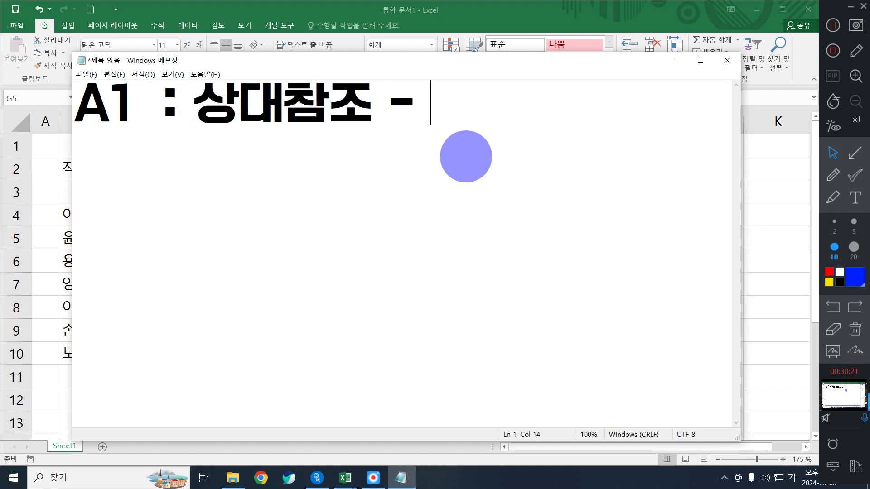
pyautogui.write('이동, 자')
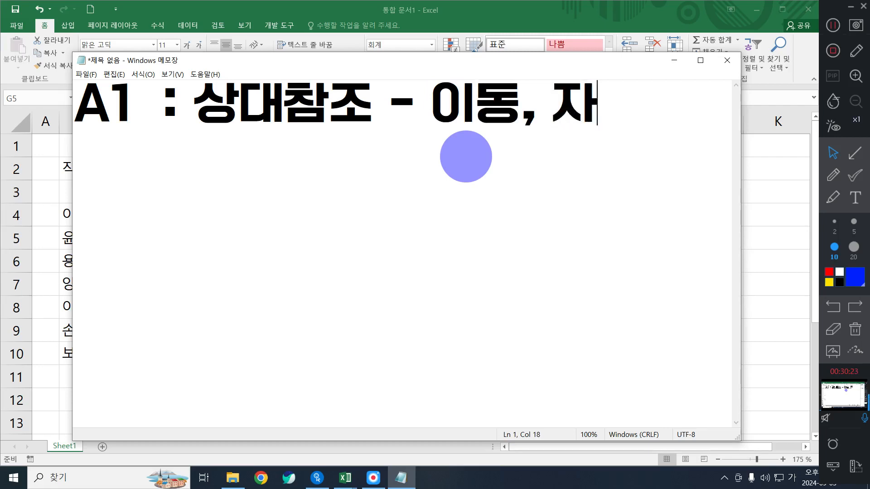
pyautogui.write('동채우기')
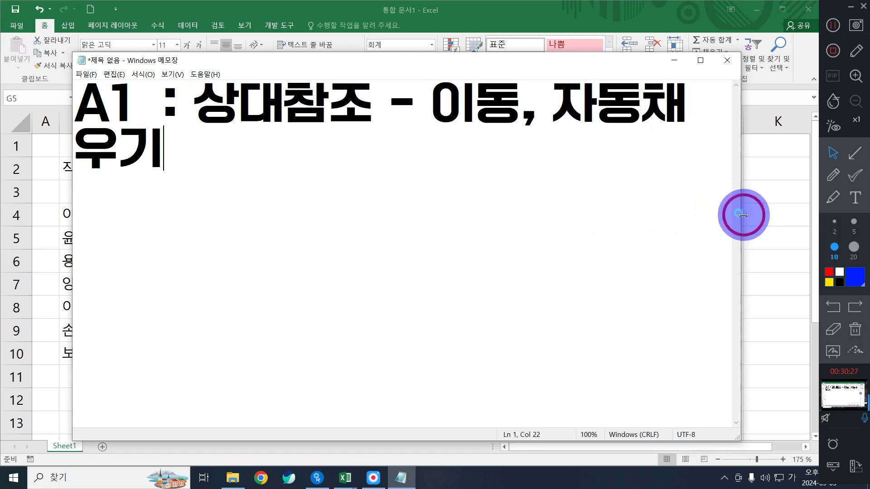
pyautogui.moveTo(743, 214); pyautogui.dragTo(811, 214)
pyautogui.moveTo(550, 56); pyautogui.dragTo(490, 70)
# Add a second note line "$A$1 : 절대참조" below the A1 line in Notepad
pyautogui.click(721, 128)
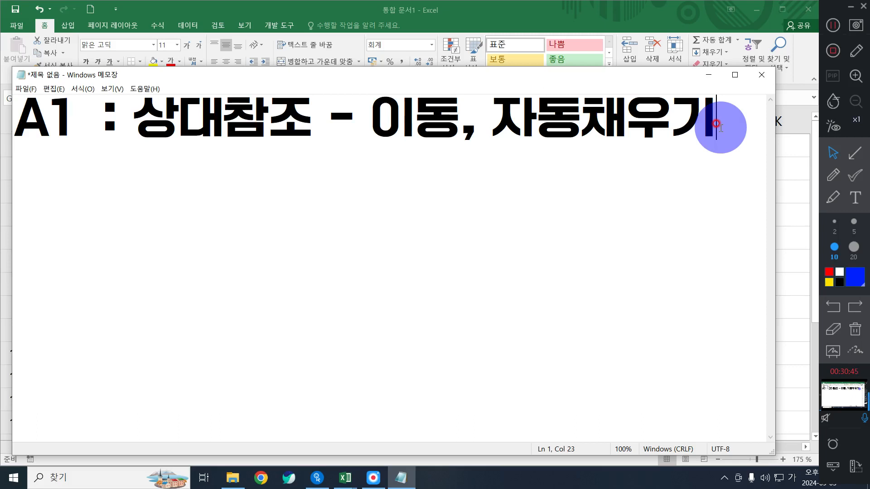
pyautogui.write('ㅁ')
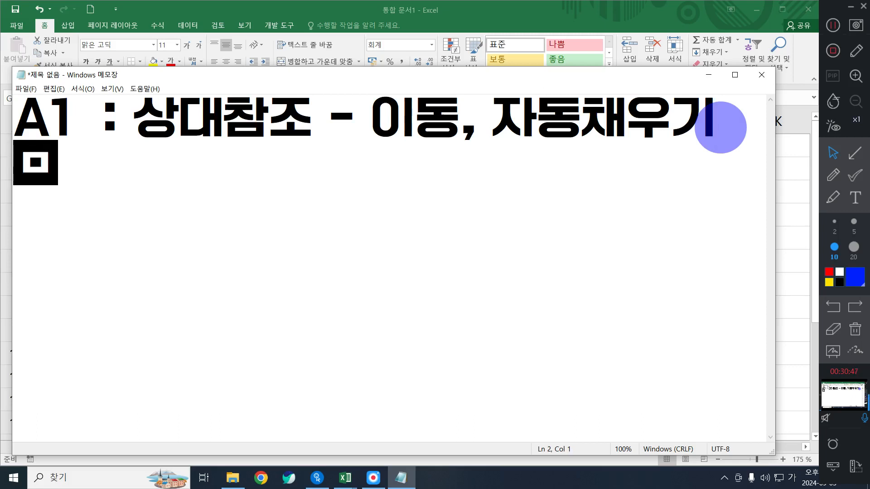
pyautogui.press('BackSpace')
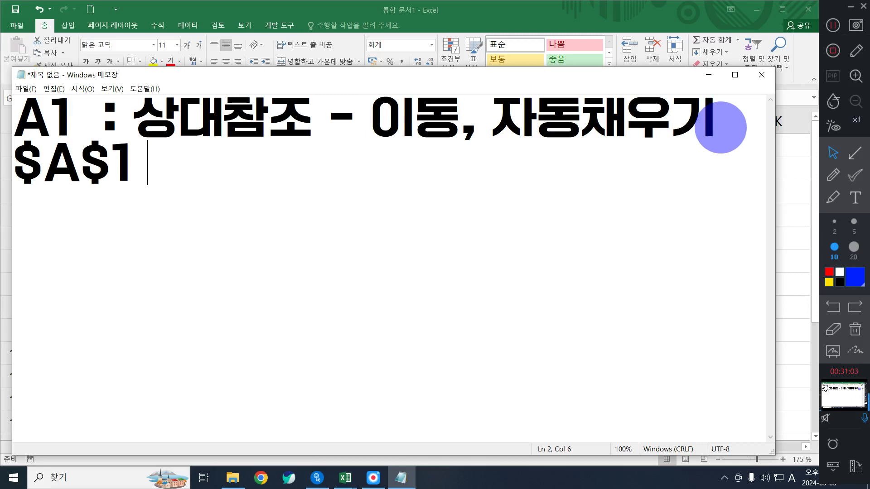
pyautogui.write(': G')
pyautogui.press('BackSpace')
pyautogui.write('WJ')
pyautogui.press('BackSpace')
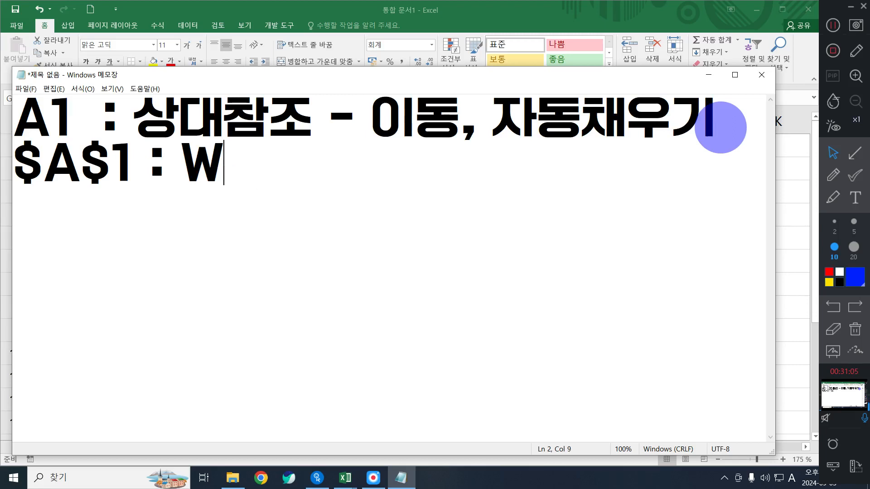
pyautogui.press('BackSpace')
pyautogui.press('Hangul')
pyautogui.write('절대참조')
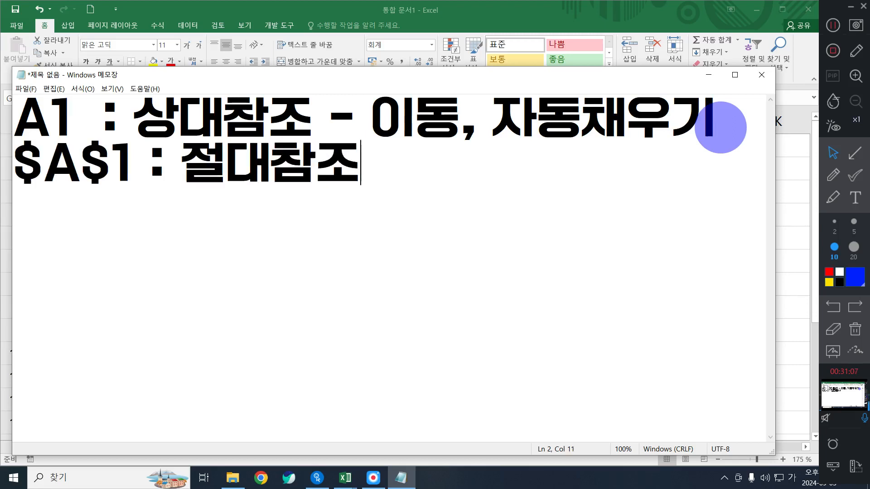
# Complete the $A$1 line with "- 고정" and begin a new line beneath it
pyautogui.write(' - 입')
pyautogui.press('BackSpace')
pyautogui.press('BackSpace')
pyautogui.write('고정')
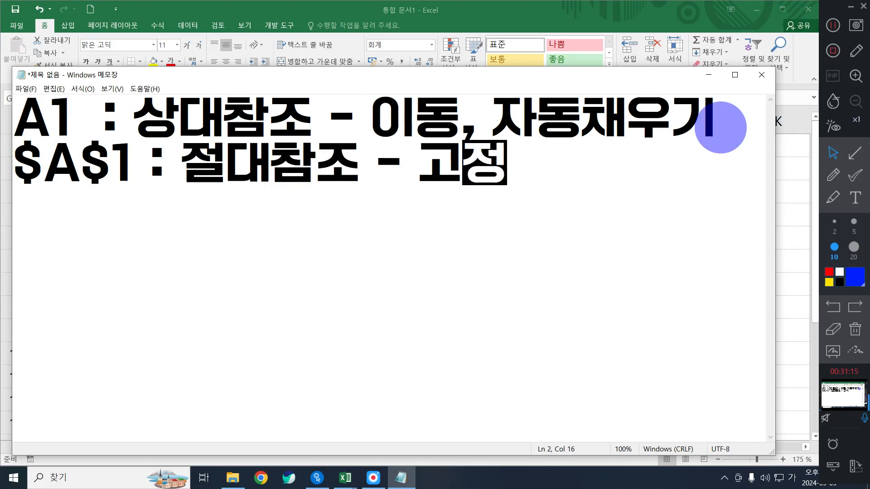
pyautogui.press('Return')
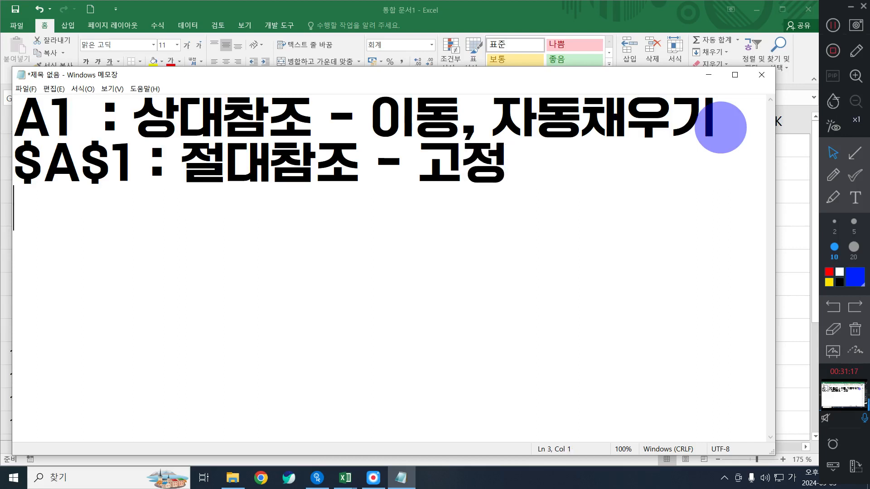
# Add the two reference forms "A$1" and "$A1" on separate lines under the $A$1 note
pyautogui.press('BackSpace')
pyautogui.write('ㅁ')
pyautogui.press('BackSpace')
pyautogui.press('Hangul')
pyautogui.write('A')
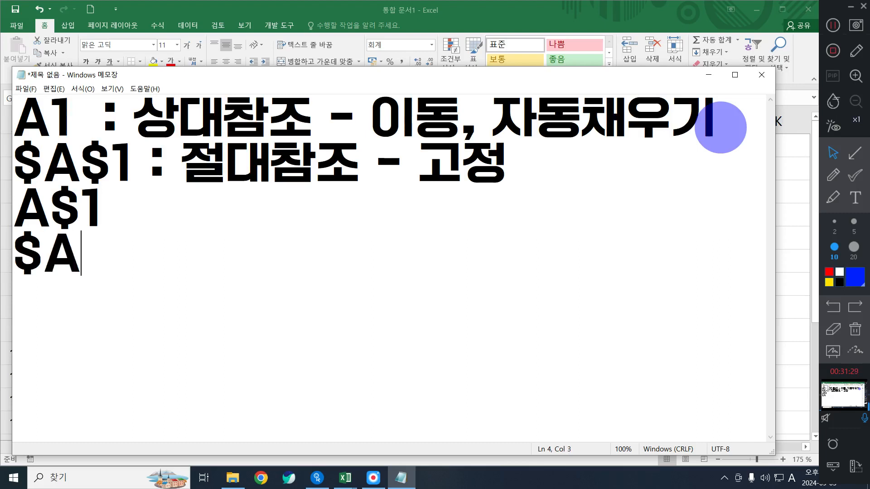
pyautogui.write('$')
pyautogui.press('BackSpace')
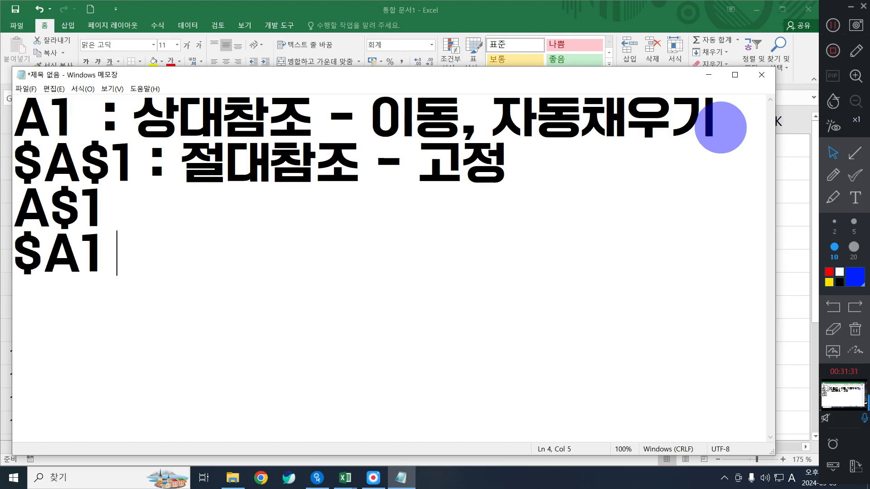
# Label both the A$1 and $A1 lines with ": 혼합참조 -"
pyautogui.write(': GHH')
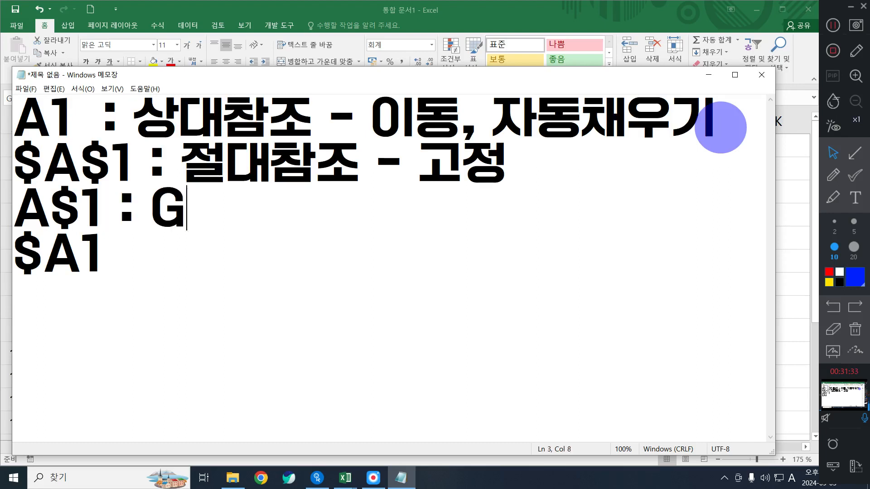
pyautogui.press('BackSpace')
pyautogui.press('BackSpace')
pyautogui.press('BackSpace')
pyautogui.press('Hangul')
pyautogui.write('훈합참조:')
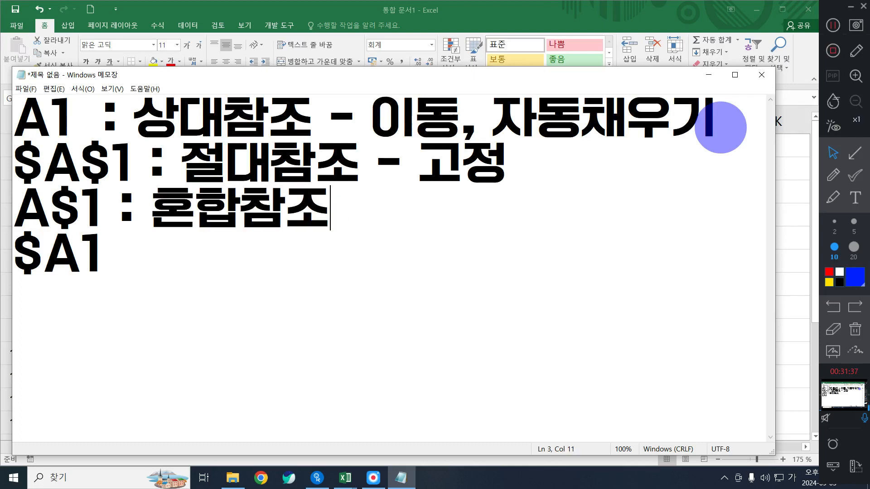
pyautogui.write('혼합')
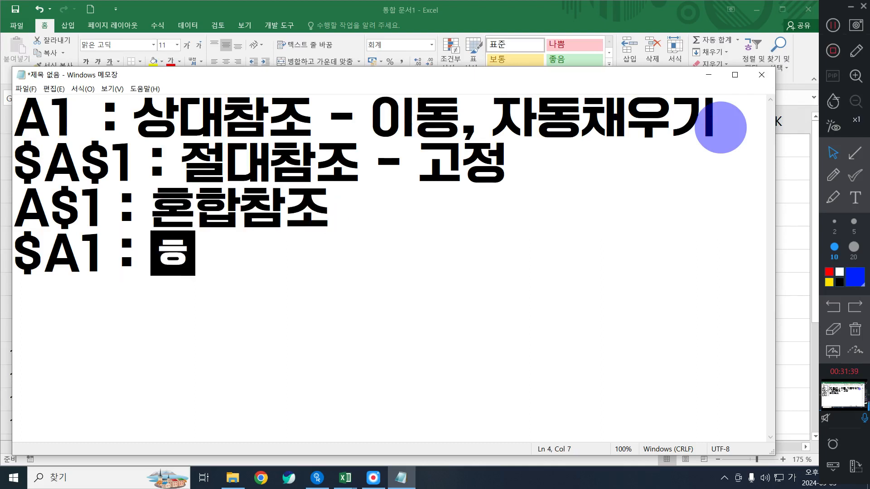
pyautogui.write('참조 -')
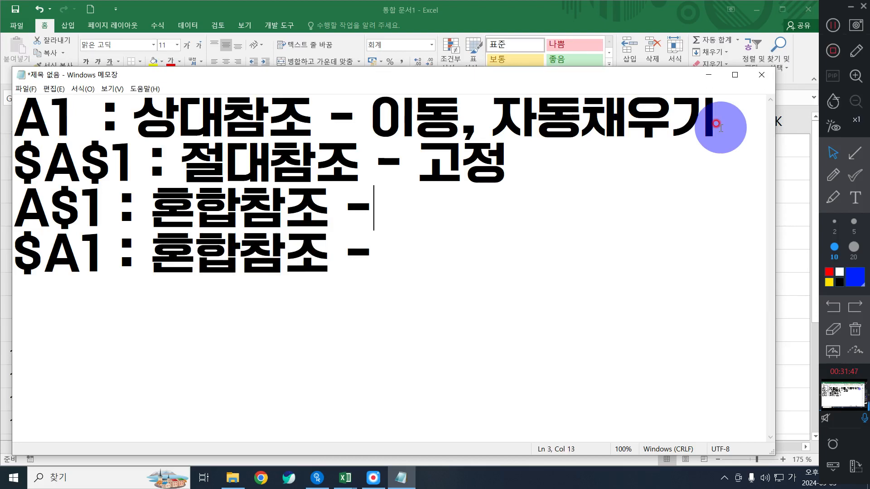
# Highlight the $ in the A$1 line and draw a blue pen mark under "$1"
pyautogui.moveTo(85, 210); pyautogui.dragTo(51, 209)
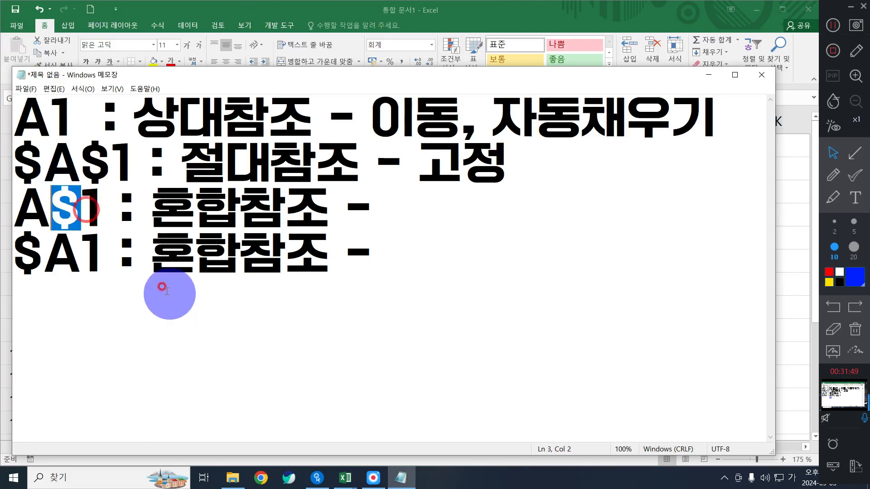
pyautogui.click(834, 175)
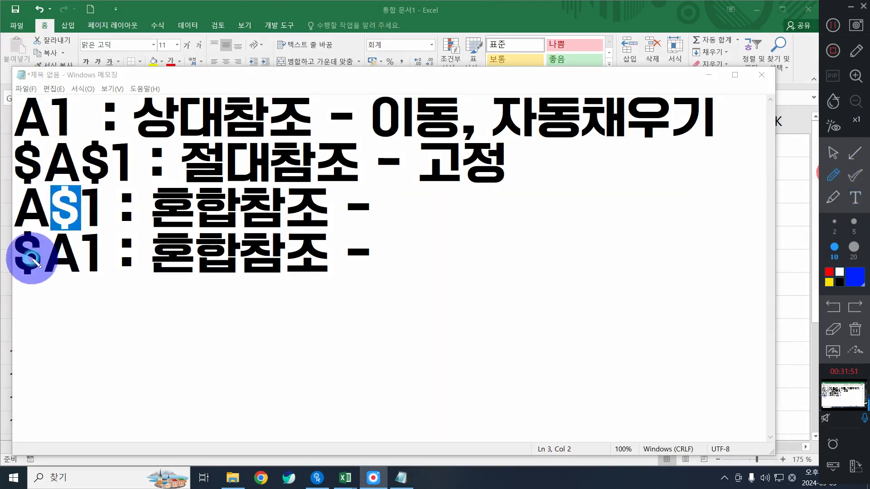
pyautogui.moveTo(109, 231); pyautogui.dragTo(68, 253)
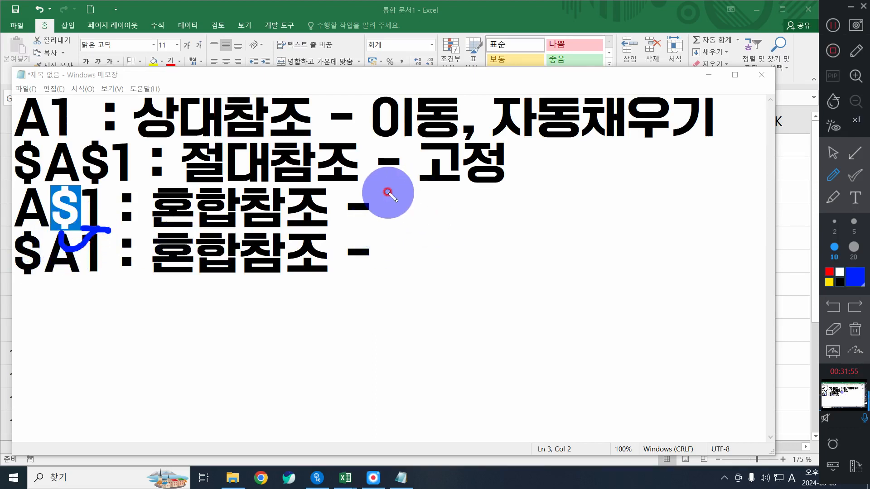
# Handwrite the label 행 beside the A$1 line with the pen, undoing and redrawing the faulty strokes
pyautogui.moveTo(391, 184)
pyautogui.mouseDown()
pyautogui.moveTo(400, 219)
pyautogui.moveTo(407, 189)
pyautogui.moveTo(408, 210)
pyautogui.moveTo(430, 201)
pyautogui.moveTo(413, 227)
pyautogui.moveTo(416, 213)
pyautogui.mouseUp()
pyautogui.moveTo(218, 274)
pyautogui.mouseDown()
pyautogui.moveTo(202, 344)
pyautogui.moveTo(261, 324)
pyautogui.mouseUp()
pyautogui.moveTo(60, 199)
pyautogui.mouseDown()
pyautogui.moveTo(37, 192)
pyautogui.moveTo(92, 221)
pyautogui.mouseUp()
pyautogui.hotkey('ctrl', 'z')
pyautogui.hotkey('ctrl', 'z')
pyautogui.hotkey('ctrl', 'z')
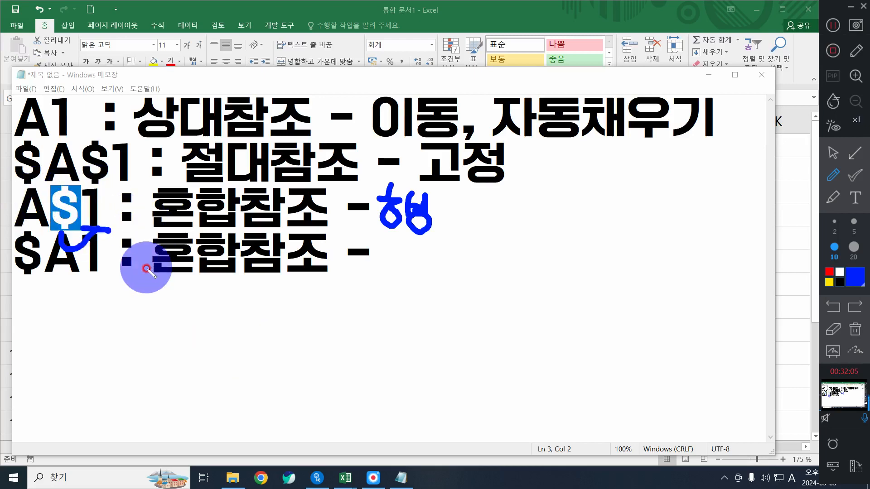
pyautogui.hotkey('ctrl', 'z')
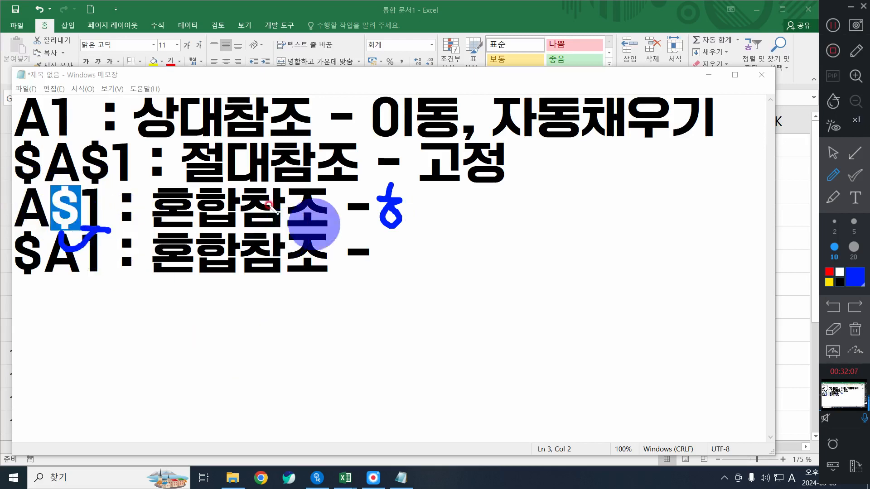
pyautogui.moveTo(407, 187)
pyautogui.mouseDown()
pyautogui.moveTo(408, 213)
pyautogui.moveTo(421, 203)
pyautogui.moveTo(409, 234)
pyautogui.moveTo(420, 223)
pyautogui.mouseUp()
# Sketch an arrow between the $A$1 and A$1 lines with the pen and undo the strokes
pyautogui.moveTo(127, 191)
pyautogui.mouseDown()
pyautogui.moveTo(188, 193)
pyautogui.moveTo(151, 204)
pyautogui.mouseUp()
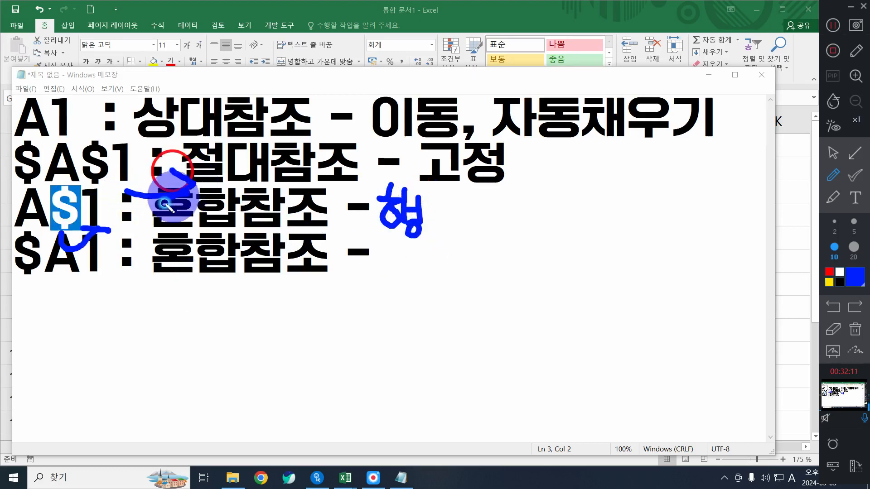
pyautogui.moveTo(20, 176); pyautogui.dragTo(36, 153)
pyautogui.hotkey('ctrl', 'z')
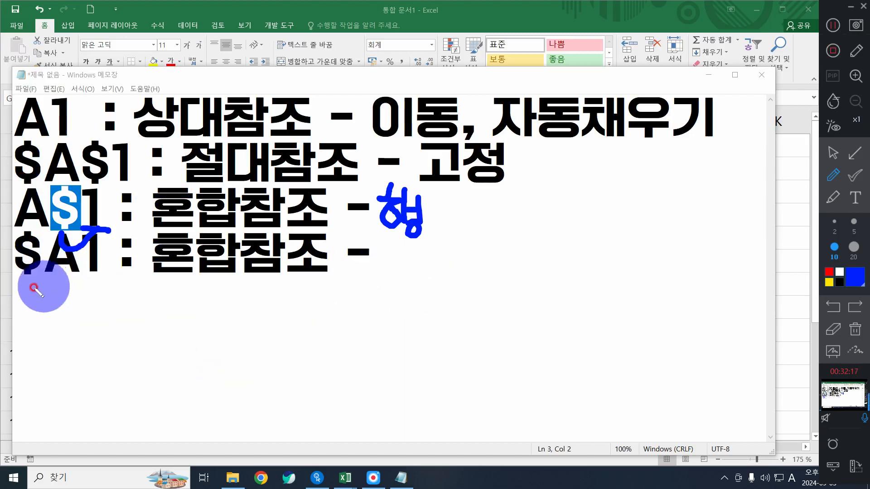
# Annotate the $A1 line with a pen mark under "$A", the handwritten label 열, and downward and rightward arrows below
pyautogui.moveTo(48, 277)
pyautogui.mouseDown()
pyautogui.moveTo(82, 276)
pyautogui.moveTo(52, 290)
pyautogui.moveTo(31, 278)
pyautogui.moveTo(41, 282)
pyautogui.mouseUp()
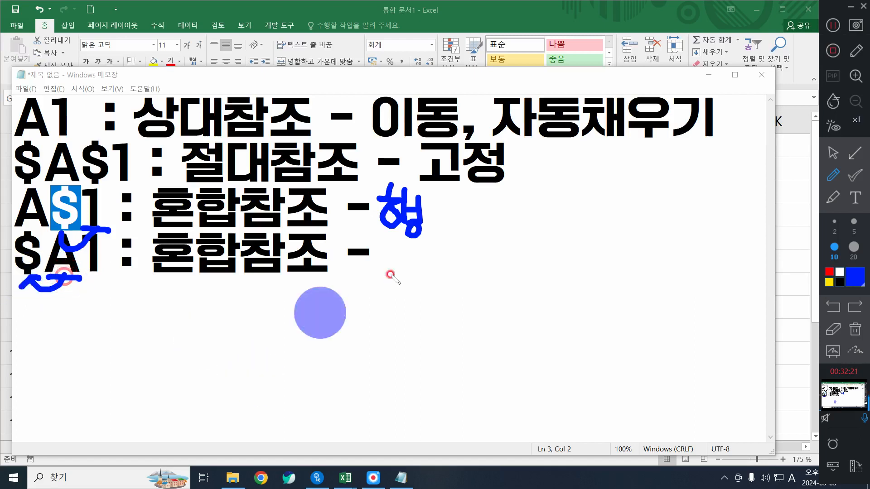
pyautogui.moveTo(407, 249)
pyautogui.mouseDown()
pyautogui.moveTo(371, 272)
pyautogui.moveTo(415, 240)
pyautogui.moveTo(401, 260)
pyautogui.moveTo(398, 295)
pyautogui.moveTo(422, 302)
pyautogui.mouseUp()
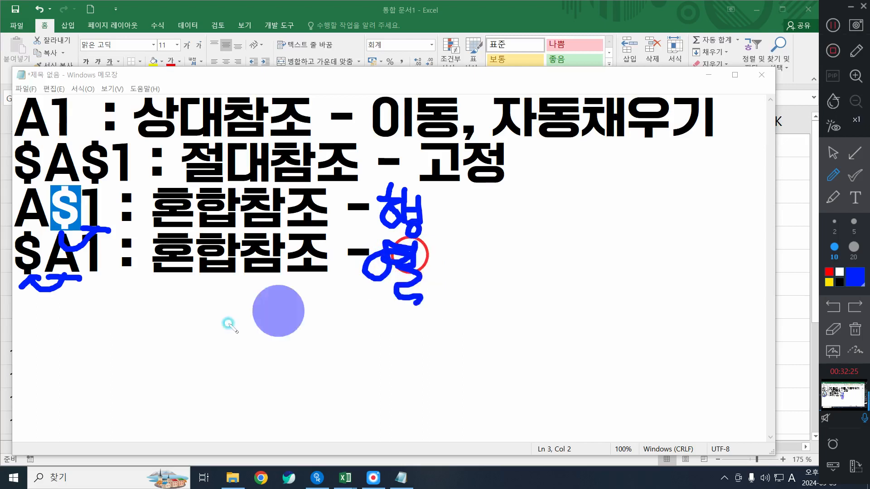
pyautogui.moveTo(121, 278)
pyautogui.mouseDown()
pyautogui.moveTo(121, 367)
pyautogui.moveTo(87, 316)
pyautogui.moveTo(152, 314)
pyautogui.mouseUp()
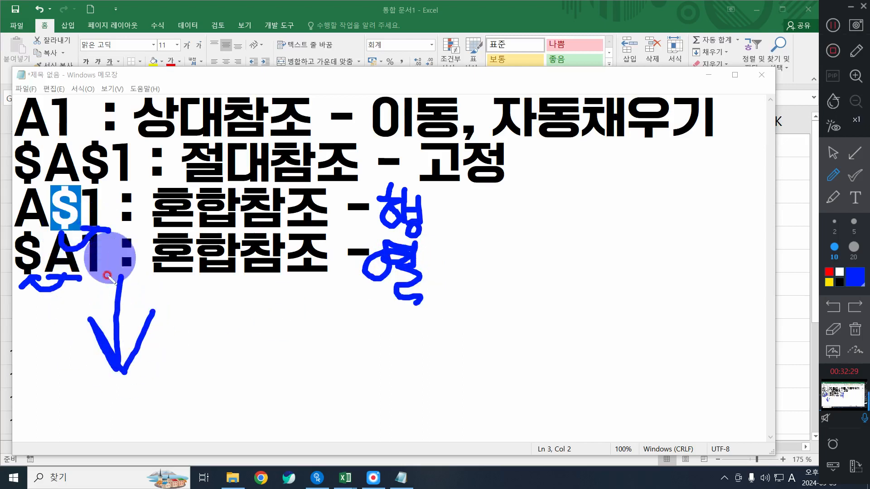
pyautogui.moveTo(186, 309)
pyautogui.mouseDown()
pyautogui.moveTo(242, 290)
pyautogui.moveTo(230, 314)
pyautogui.mouseUp()
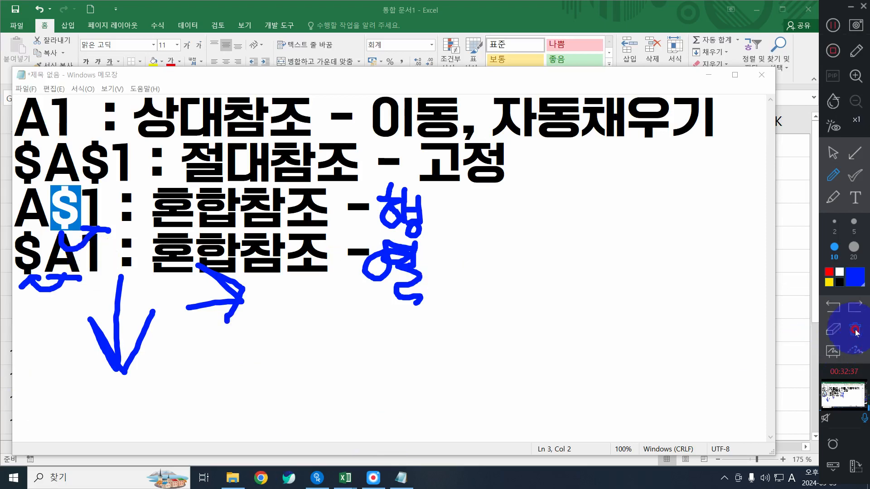
# Erase all pen annotations and minimise Notepad to return to the Excel sheet
pyautogui.click(855, 329)
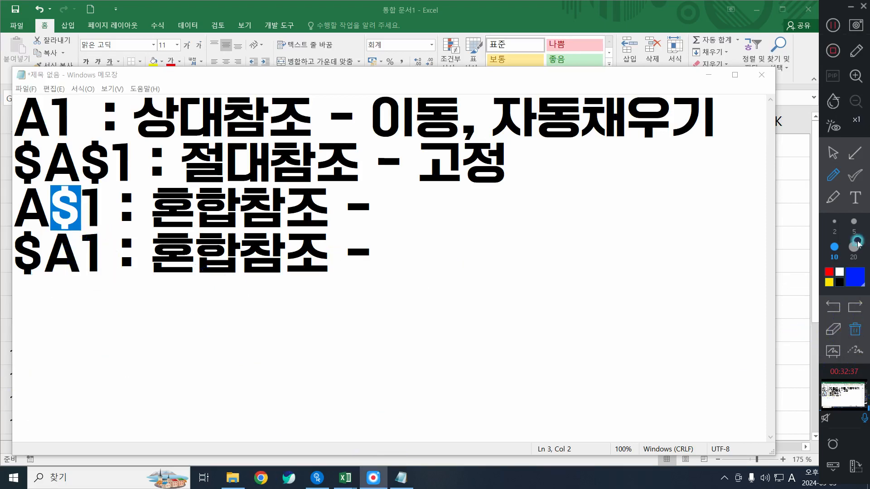
pyautogui.click(838, 156)
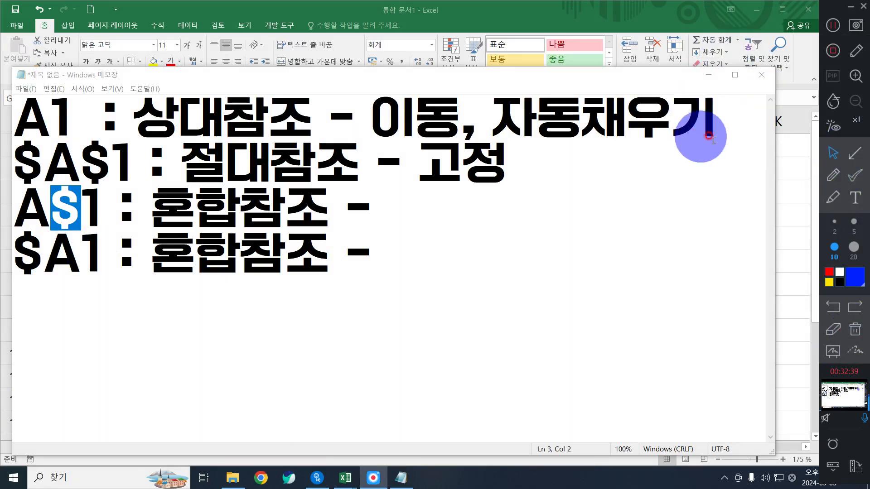
pyautogui.click(712, 78)
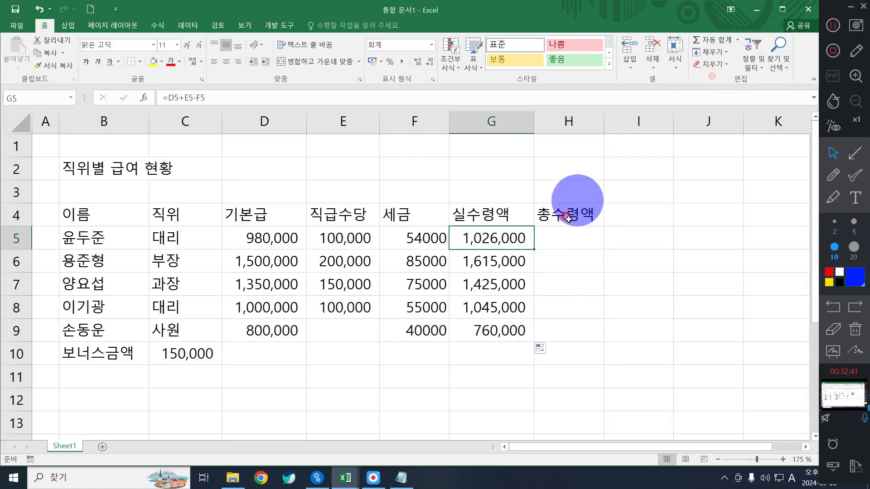
# Enter the total pay formula =G5+C10 in cell H5 of the 총수령액 column, adding the 보너스금액 cell
pyautogui.click(185, 369)
pyautogui.click(200, 355)
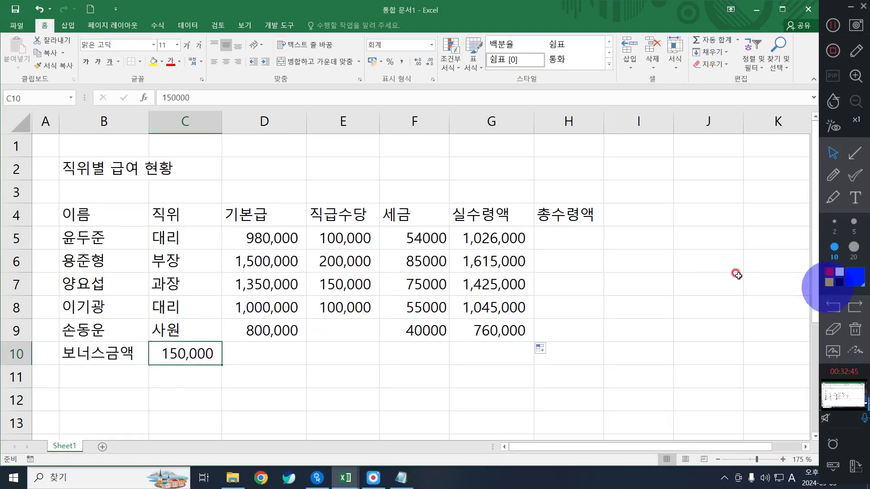
pyautogui.click(529, 238)
pyautogui.click(555, 239)
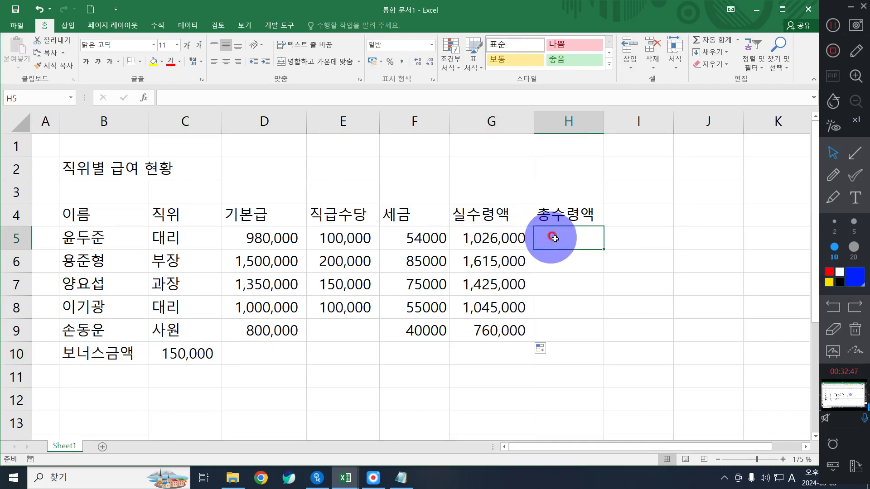
pyautogui.write('=')
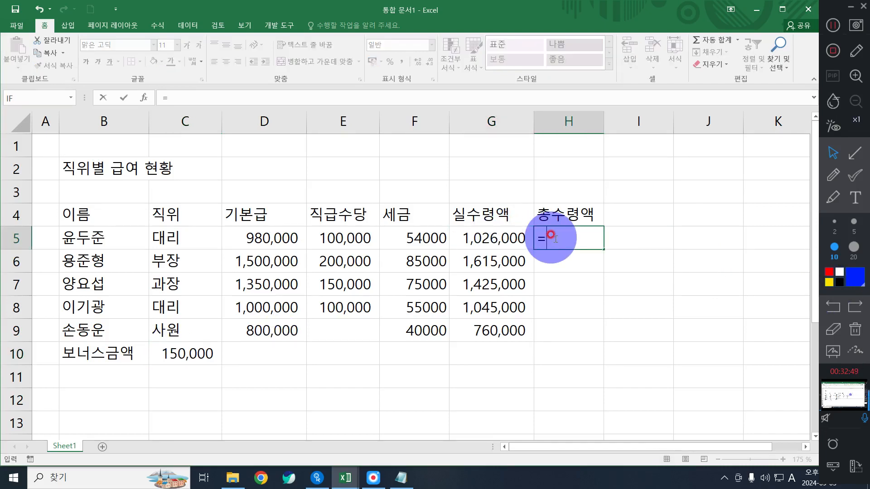
pyautogui.click(496, 231)
pyautogui.write('+')
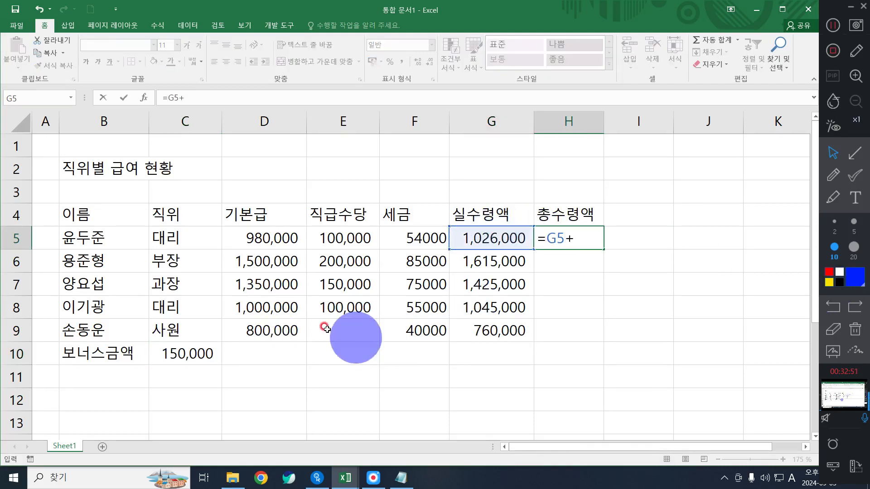
pyautogui.click(198, 354)
pyautogui.press('Return')
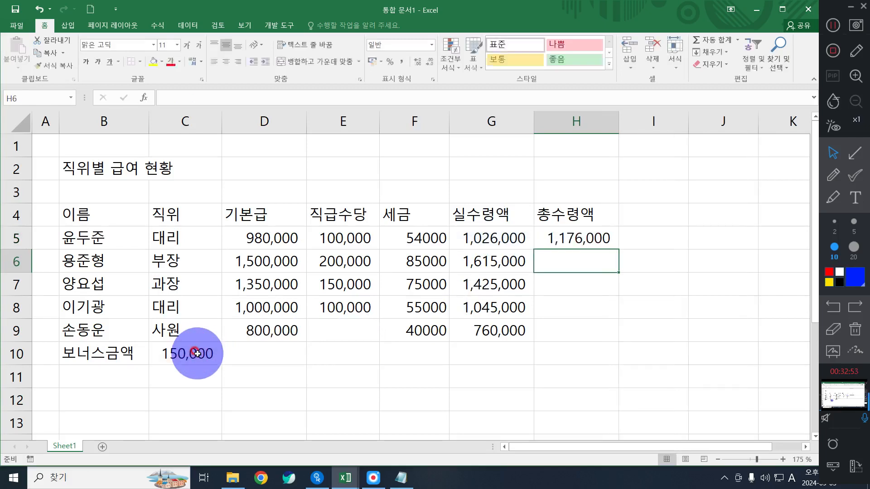
# Fill the total pay formula from H5 down through H9 in the 총수령액 column
pyautogui.click(547, 235)
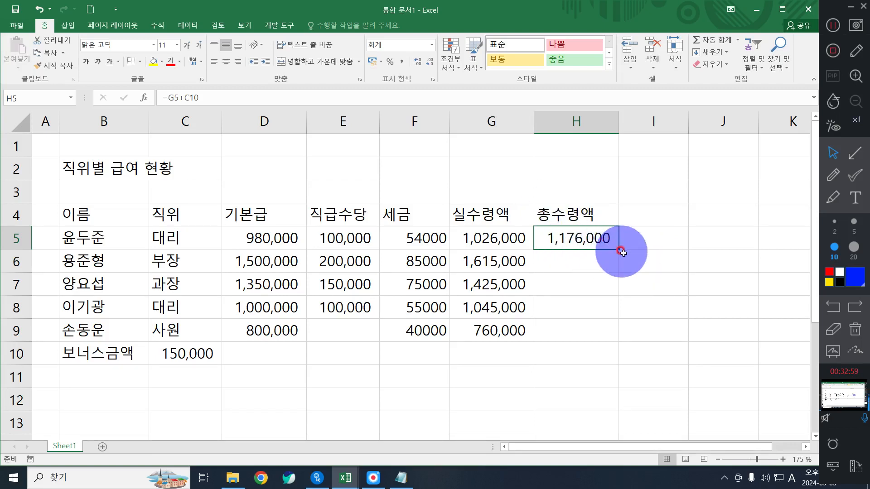
pyautogui.moveTo(618, 249); pyautogui.dragTo(615, 334)
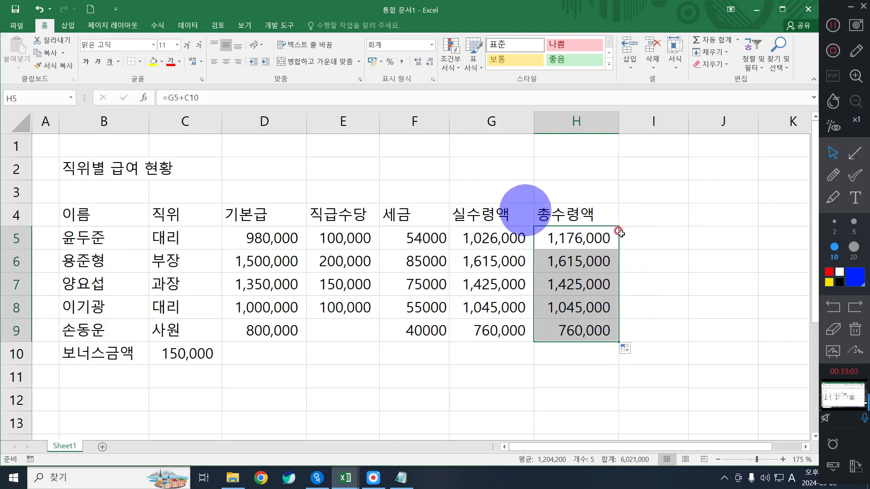
pyautogui.press('BackSpace')
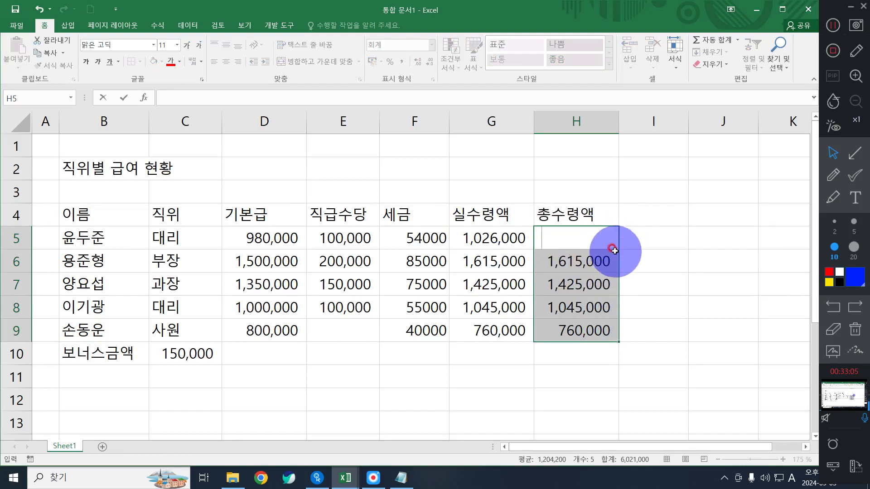
pyautogui.press('Escape')
# Compare the 실수령액 and 총수령액 amounts row by row for rows 5 to 9
pyautogui.click(611, 262)
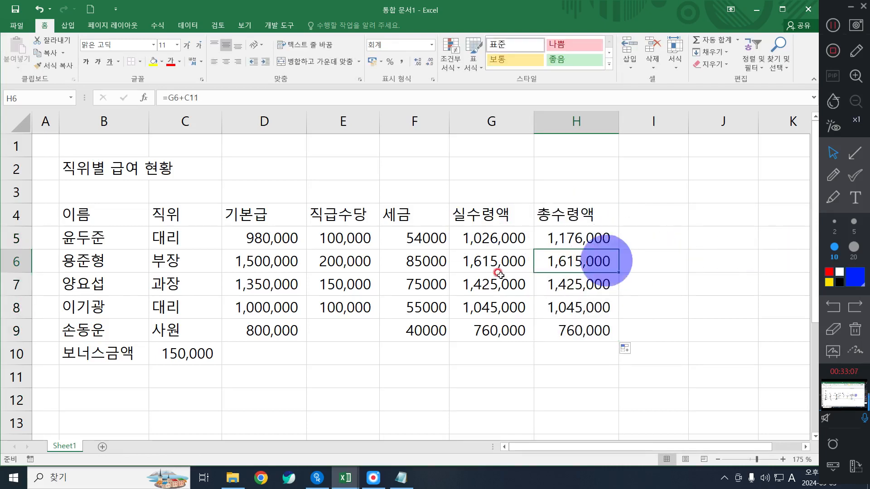
pyautogui.moveTo(486, 254); pyautogui.dragTo(602, 262)
pyautogui.moveTo(480, 284); pyautogui.dragTo(544, 285)
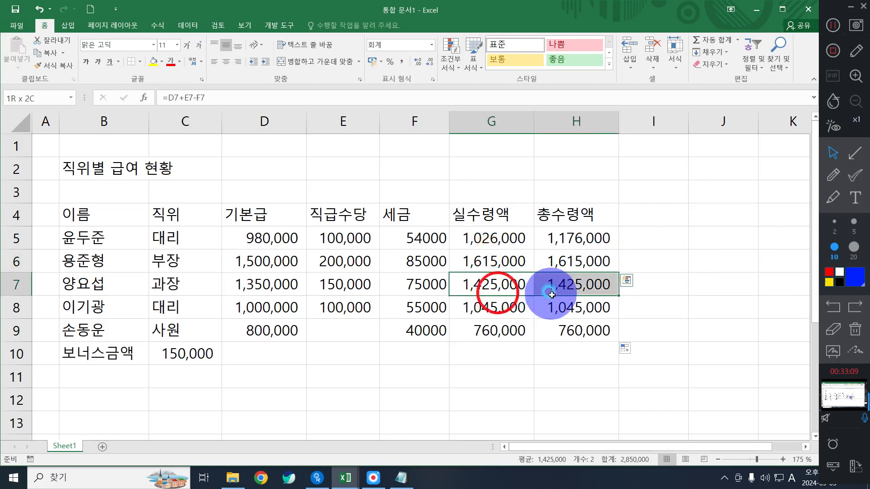
pyautogui.moveTo(509, 311); pyautogui.dragTo(587, 315)
pyautogui.moveTo(486, 335); pyautogui.dragTo(551, 334)
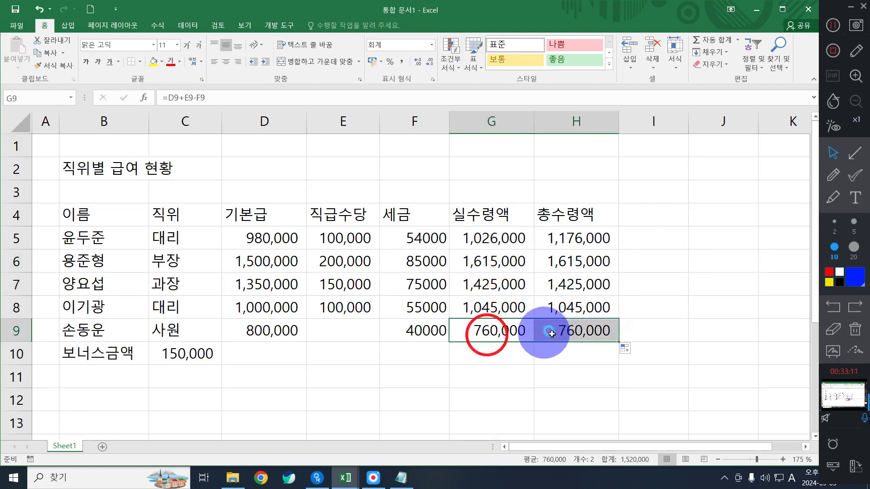
pyautogui.click(556, 246)
pyautogui.moveTo(498, 234); pyautogui.dragTo(572, 251)
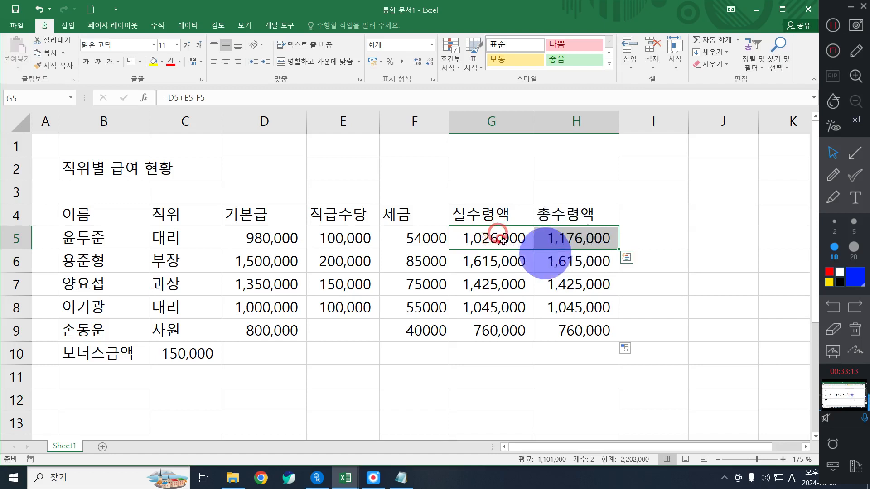
# Examine the copied formulas in H6 and H7 against the referenced cell C12 and the 보너스금액 cell C10
pyautogui.click(561, 258)
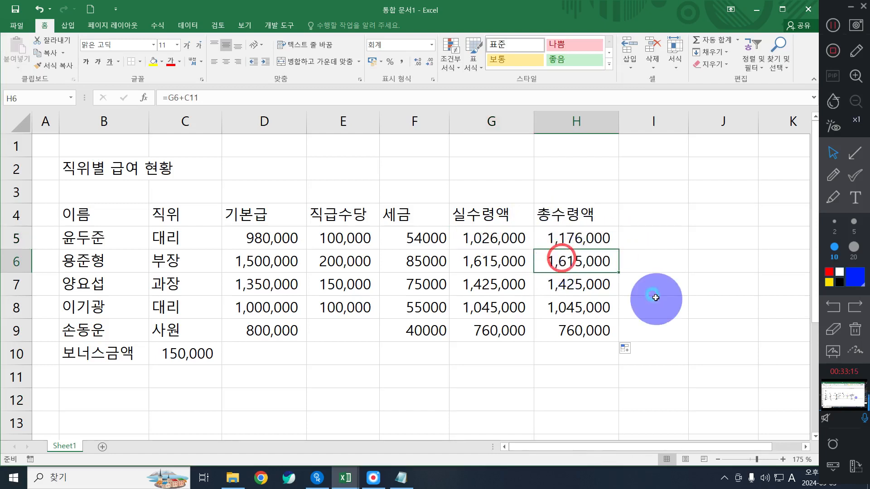
pyautogui.press('super+plus')
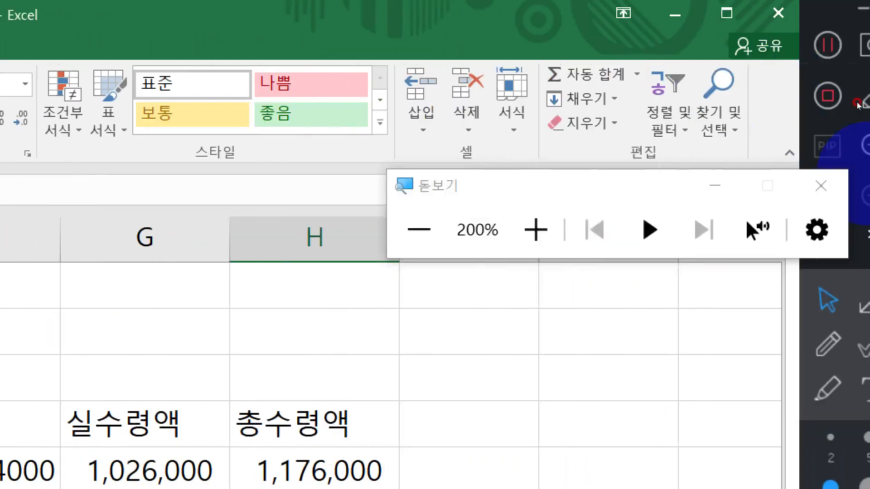
pyautogui.press('super+Escape')
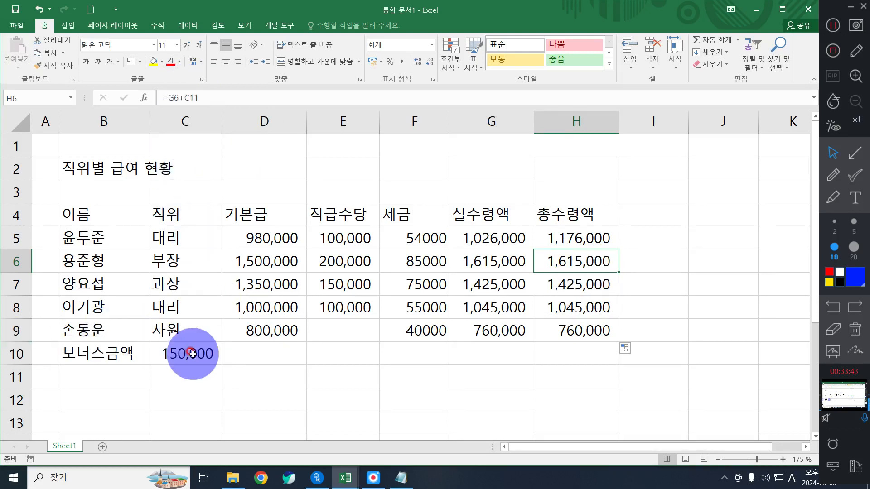
pyautogui.click(560, 284)
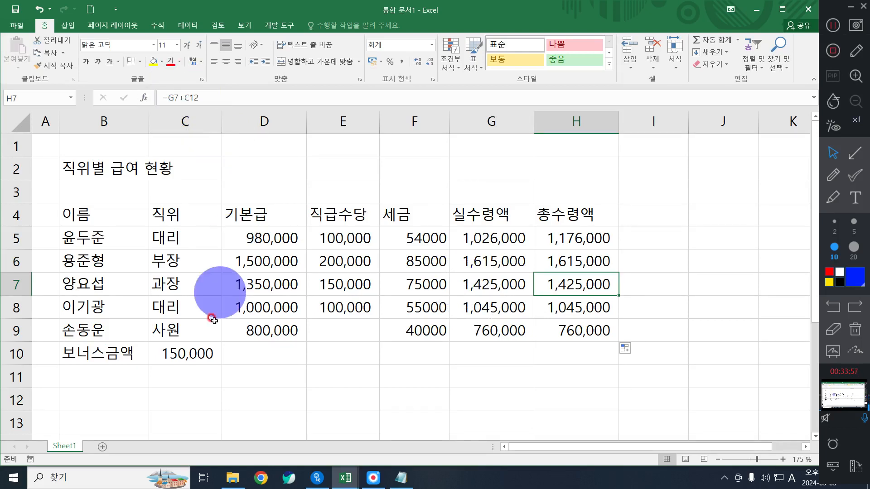
pyautogui.click(186, 402)
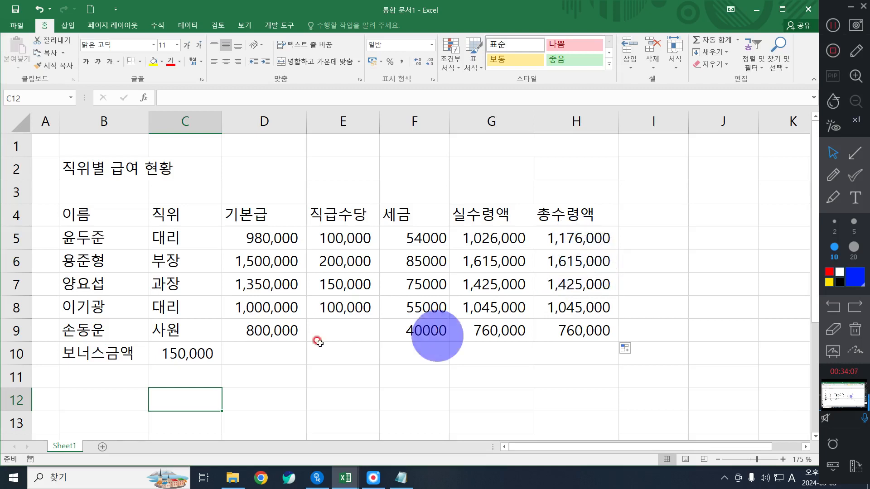
pyautogui.click(182, 357)
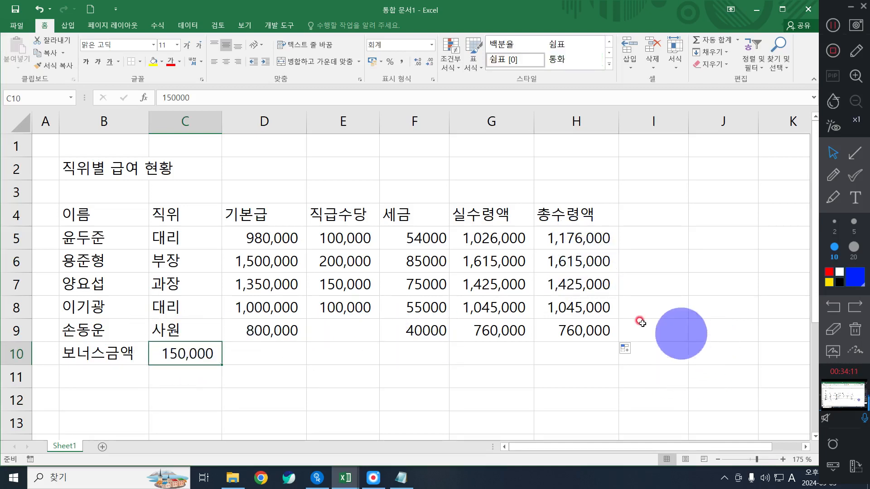
# Clear the total pay formulas from H5:H9 in the 총수령액 column
pyautogui.moveTo(576, 261); pyautogui.dragTo(577, 317)
pyautogui.press('Delete')
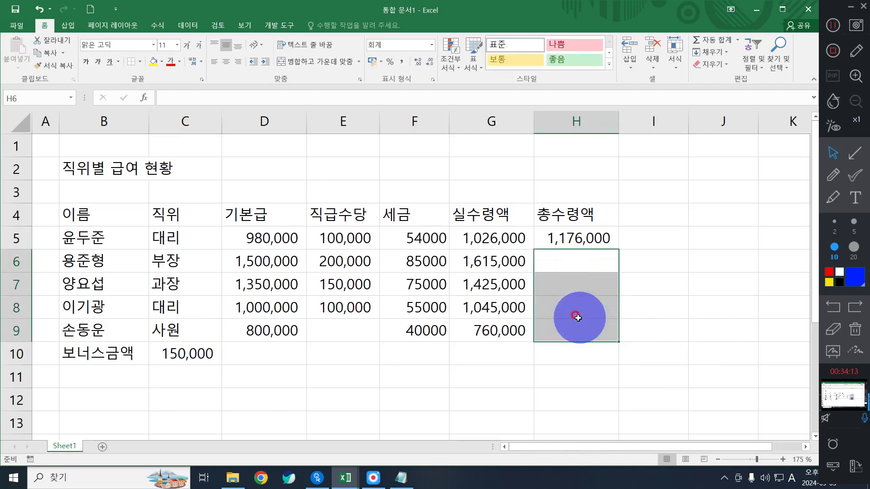
pyautogui.click(574, 234)
pyautogui.press('Delete')
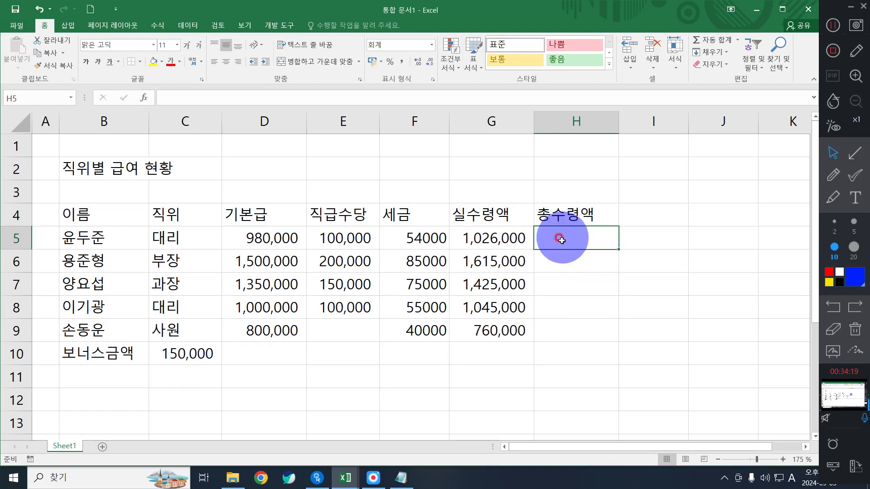
# Enter the formula =G5+$C$10 in H5, making the 보너스금액 cell an absolute reference
pyautogui.write('=')
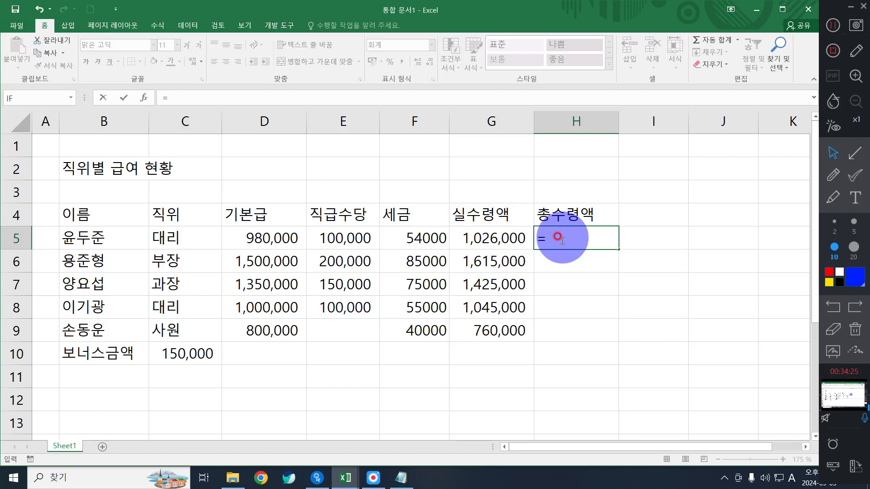
pyautogui.click(480, 240)
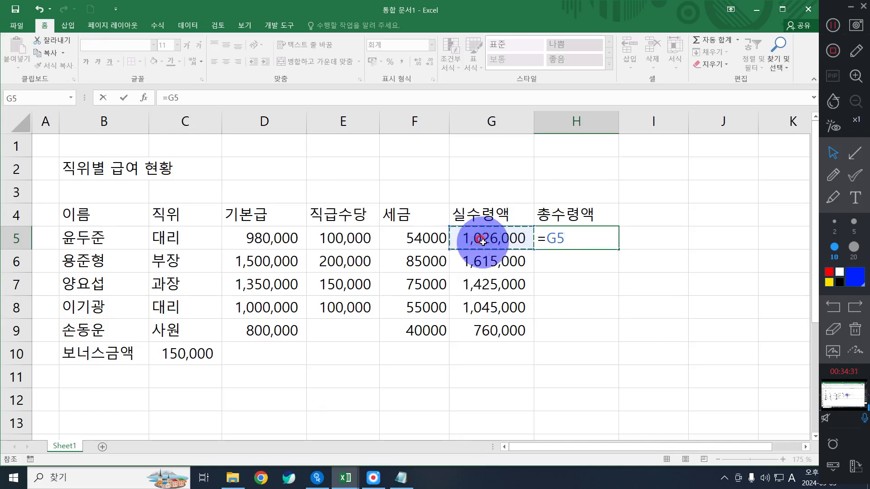
pyautogui.click(483, 242)
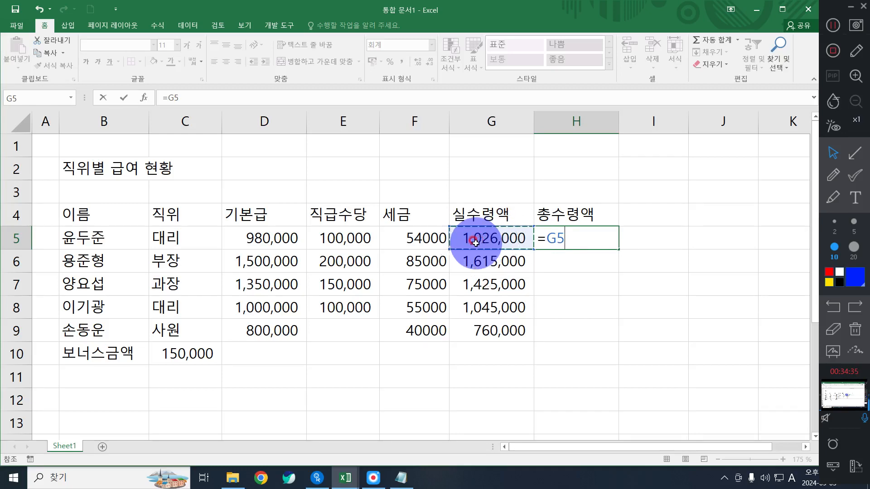
pyautogui.write('+')
pyautogui.click(183, 354)
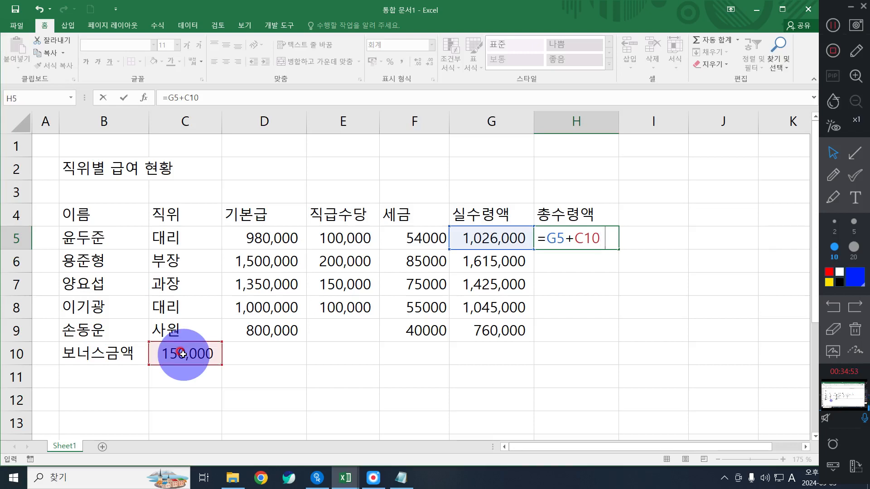
pyautogui.press('BackSpace')
pyautogui.press('F4')
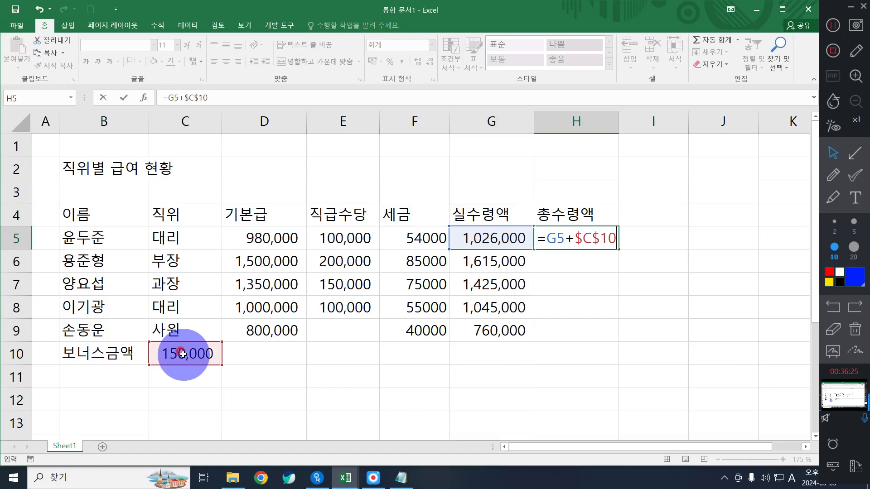
pyautogui.press('Return')
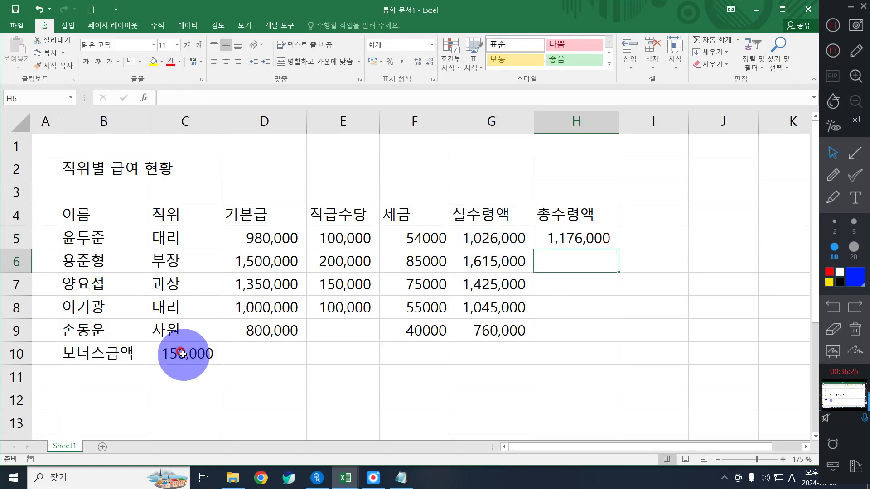
# Fill the absolute-reference total pay formula from H5 down through H8
pyautogui.click(588, 239)
pyautogui.moveTo(619, 247); pyautogui.dragTo(591, 324)
pyautogui.click(626, 267)
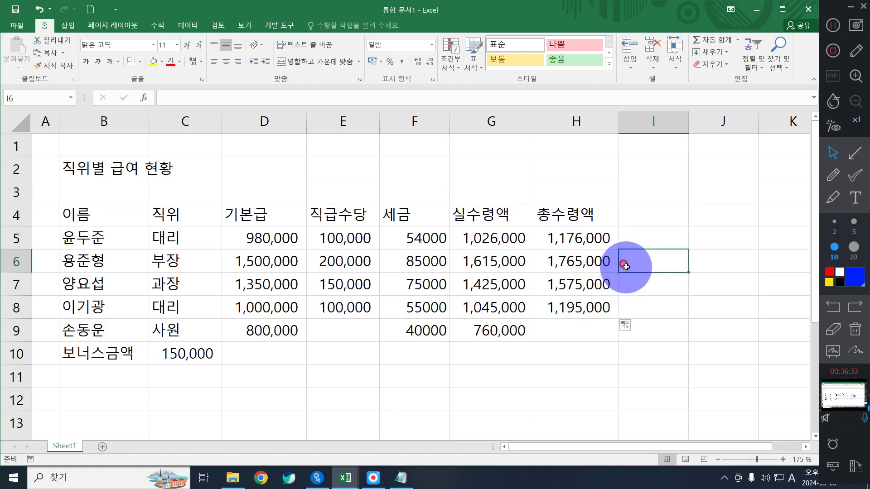